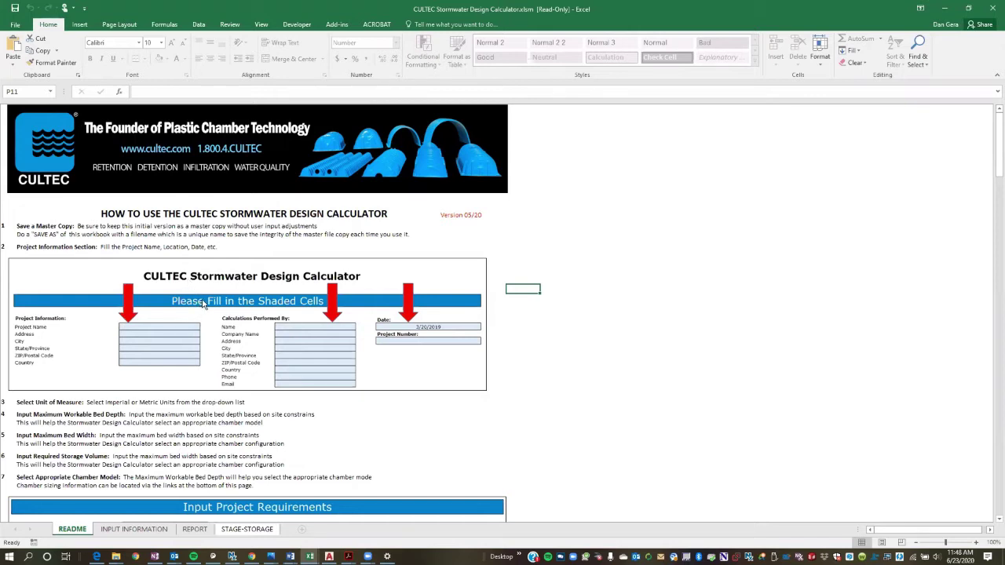
Step: Read through the numbered instructions and the example input sections on the README sheet
scroll(201, 304, "down", 3)
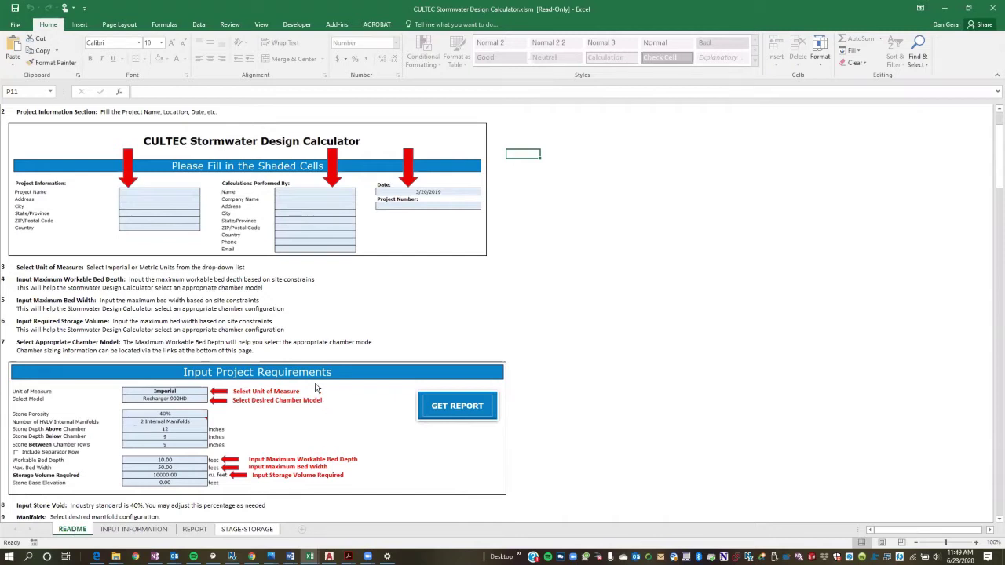
scroll(43, 234, "up", 2)
scroll(43, 237, "down", 5)
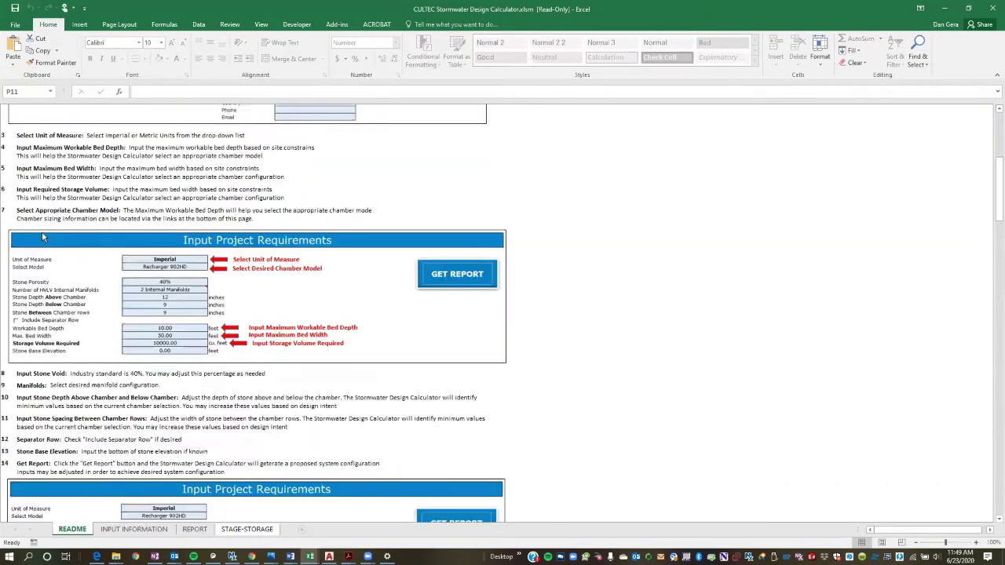
scroll(43, 237, "down", 3)
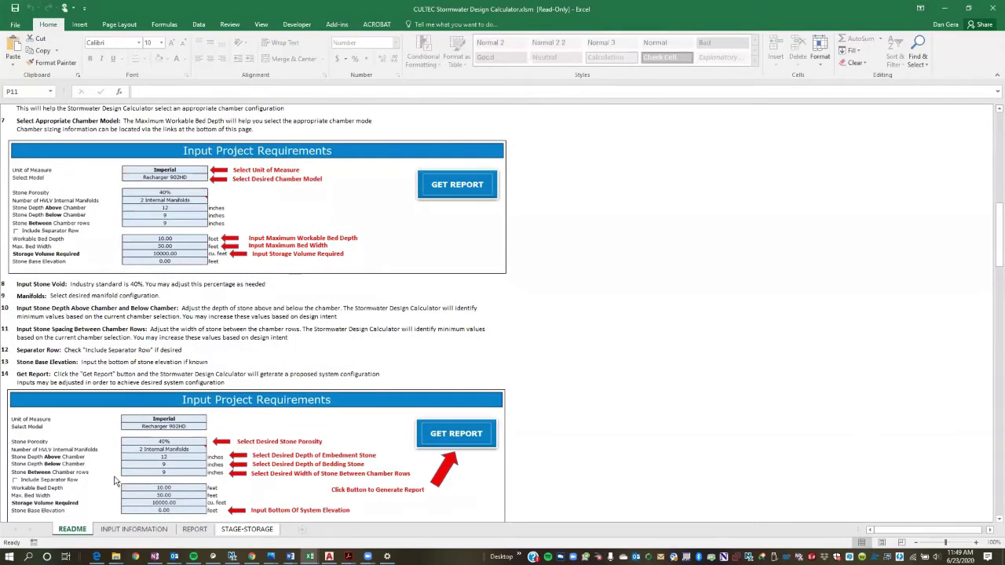
scroll(176, 393, "down", 1)
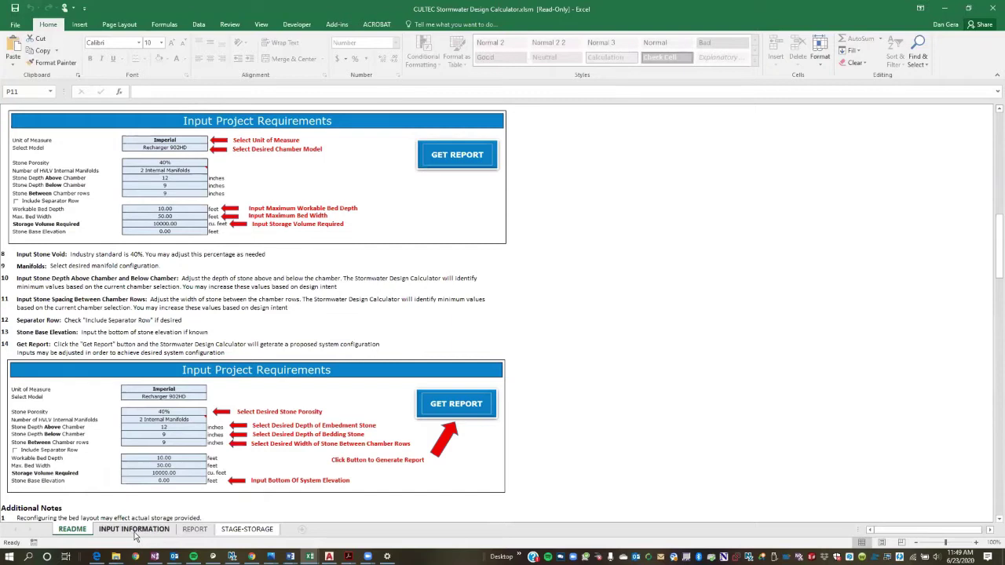
Step: Open the INPUT INFORMATION sheet and review the project information, calculations-performed-by and project number cells
left_click(134, 530)
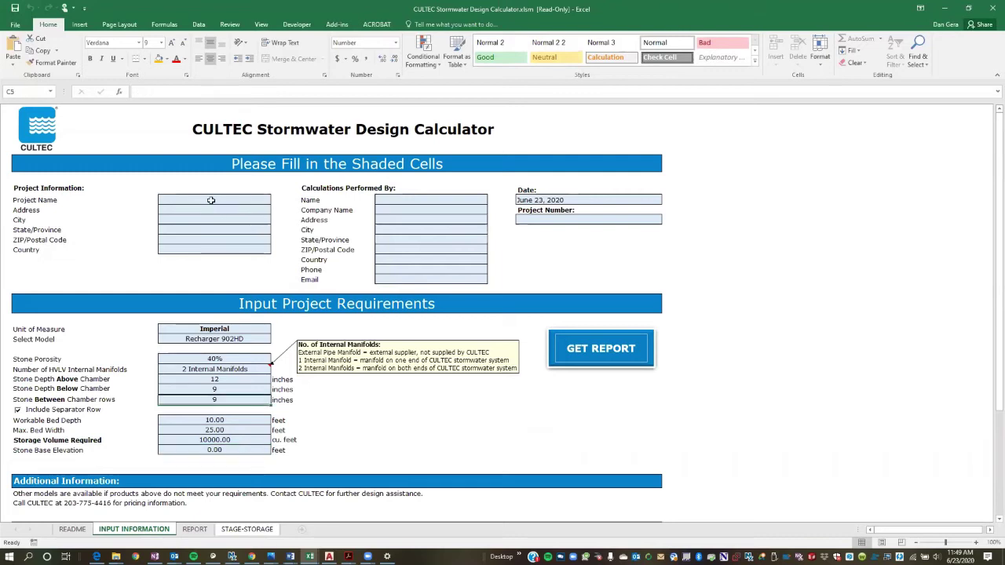
left_click_drag(213, 200, 216, 251)
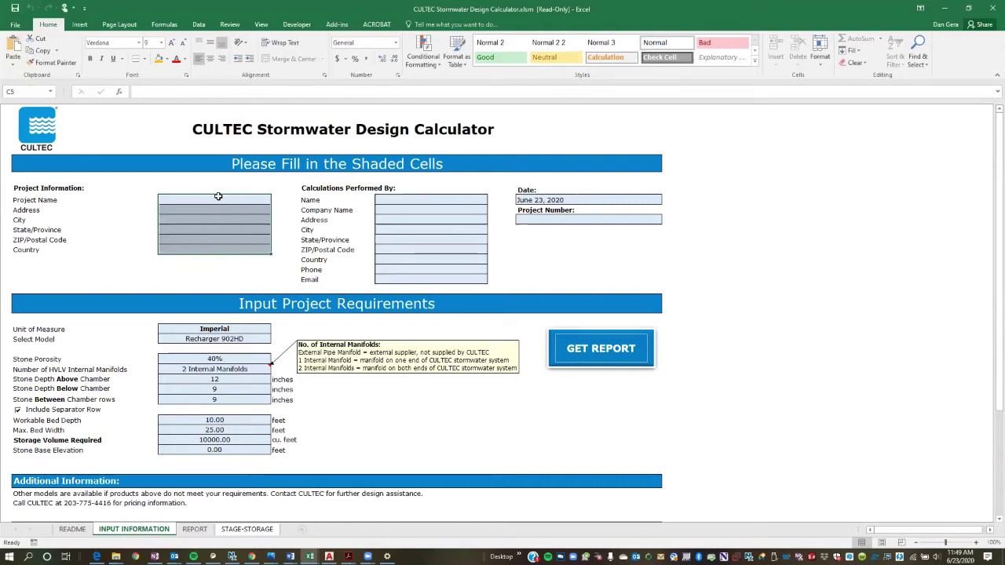
left_click(404, 198)
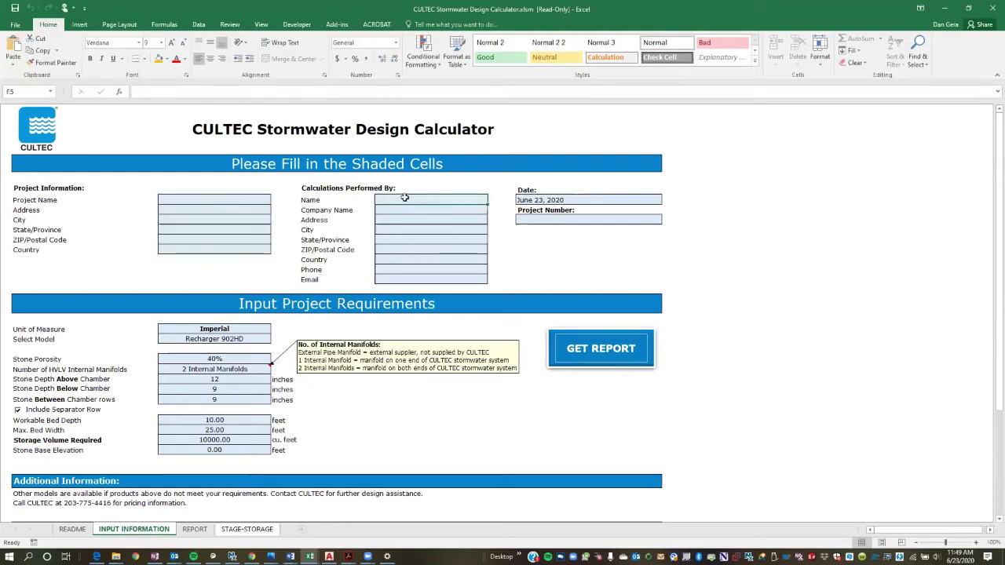
left_click_drag(405, 198, 413, 278)
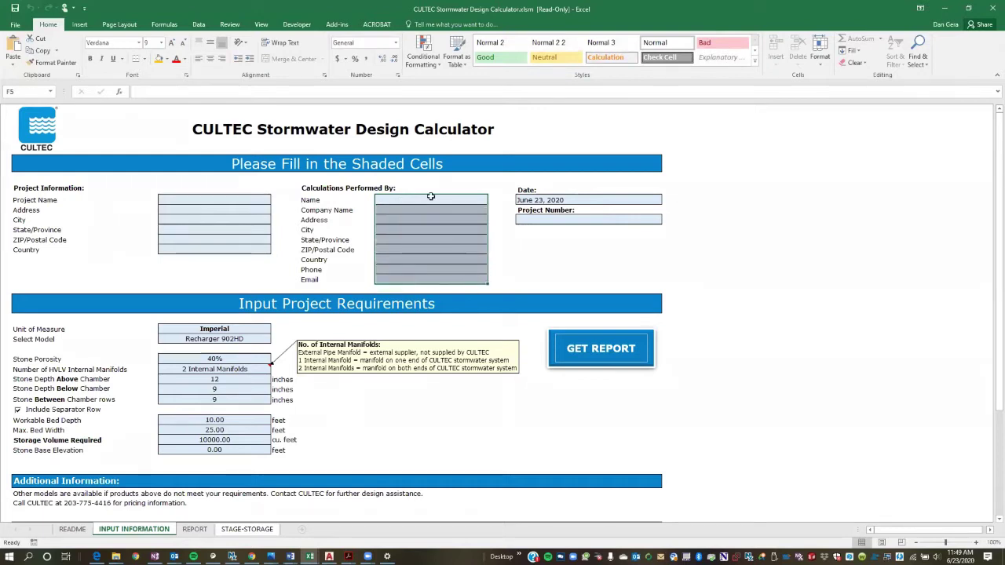
left_click(532, 221)
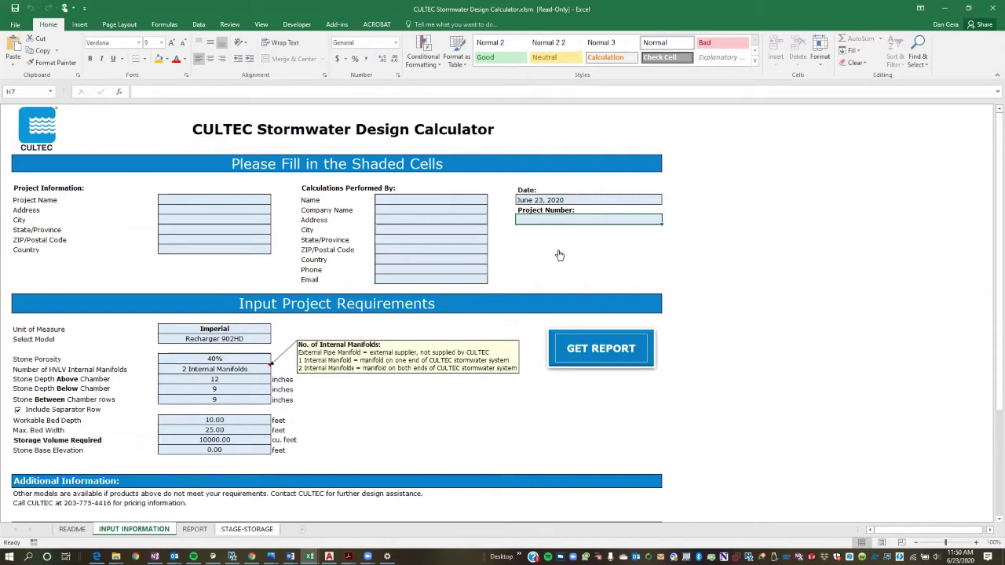
Step: Switch the project's unit of measure to Metric and back to Imperial
scroll(560, 255, "down", 3)
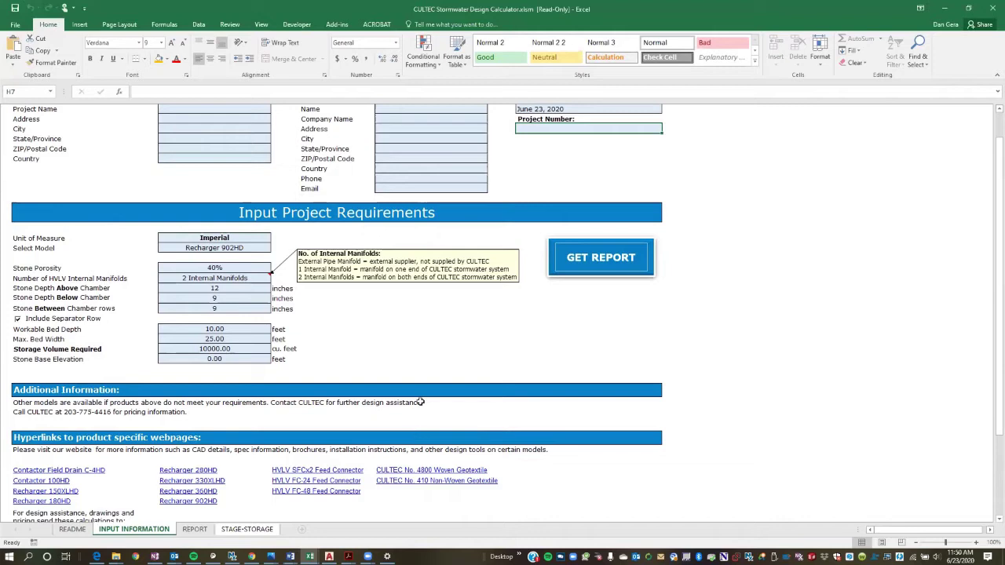
left_click(232, 236)
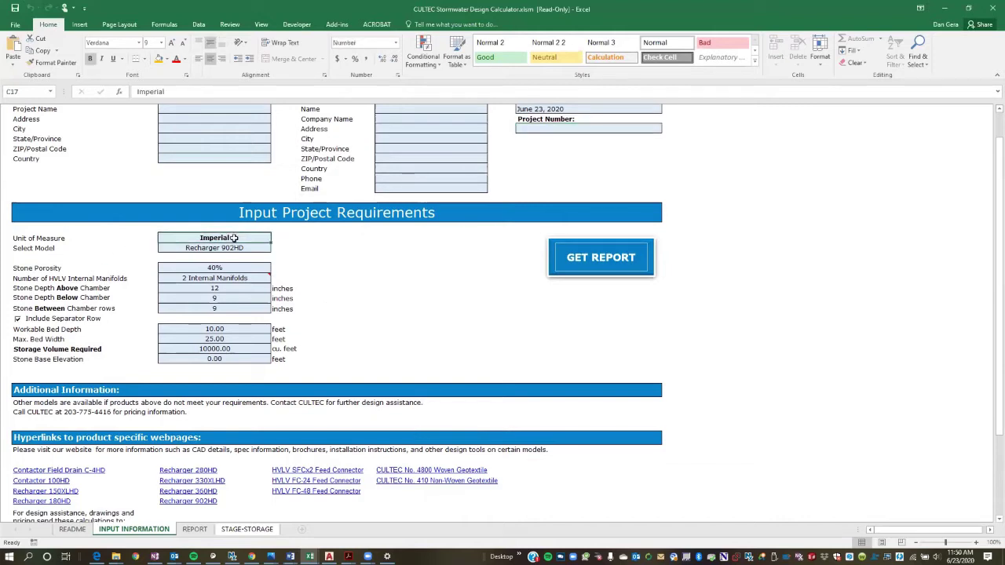
left_click(275, 239)
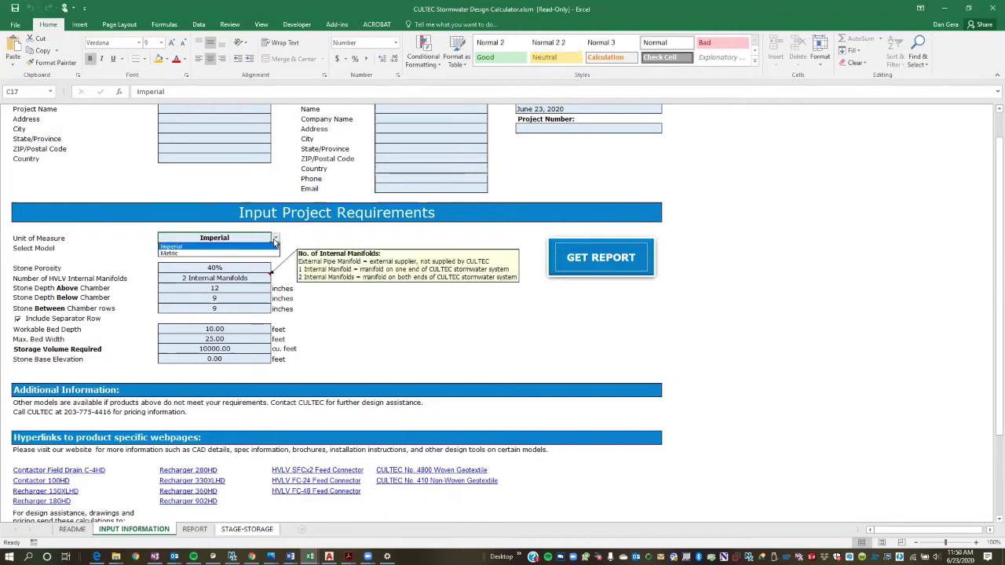
left_click(228, 253)
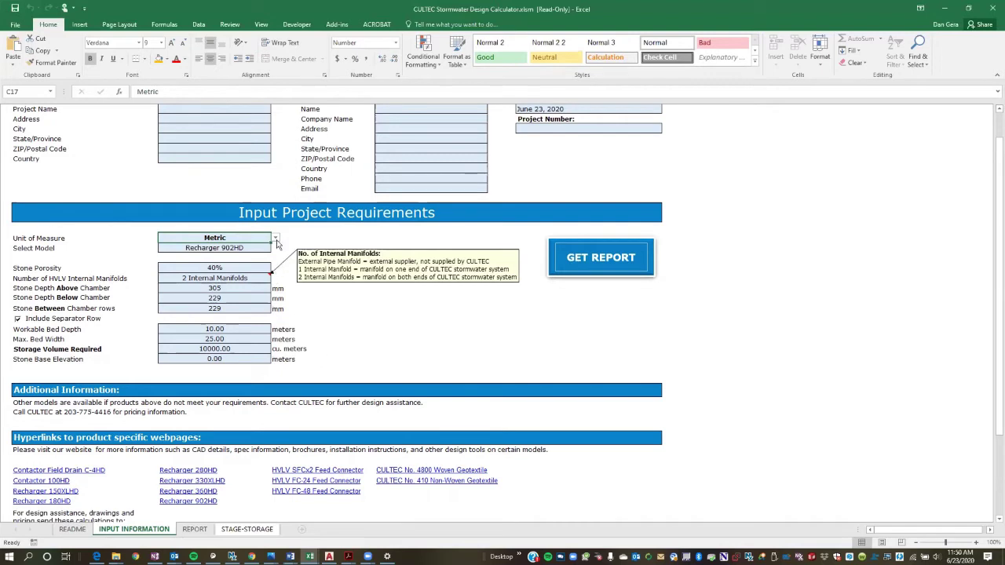
left_click(276, 242)
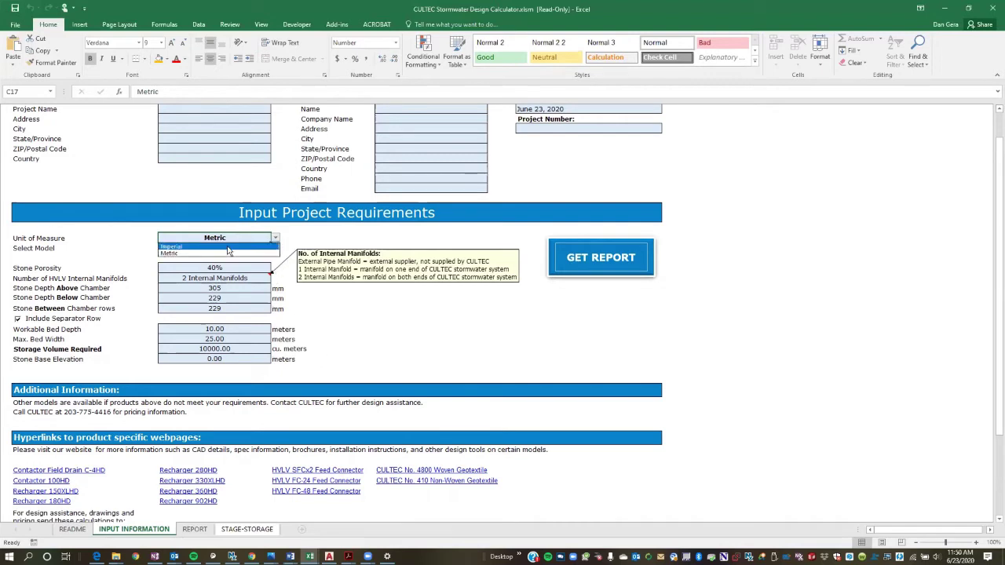
left_click(228, 249)
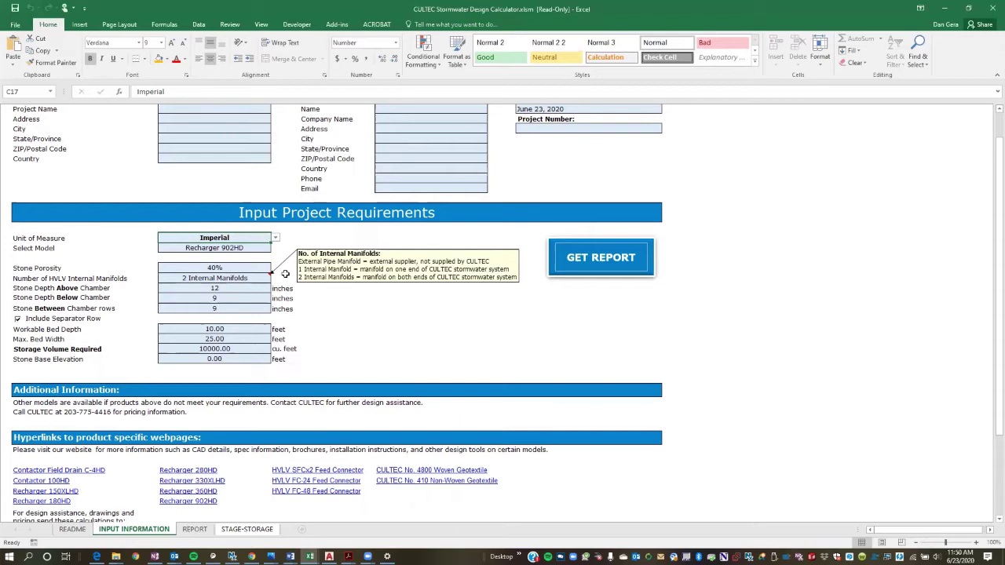
Step: Review the chamber models available for selection in the project requirements, keeping the current model
left_click(261, 247)
left_click(275, 248)
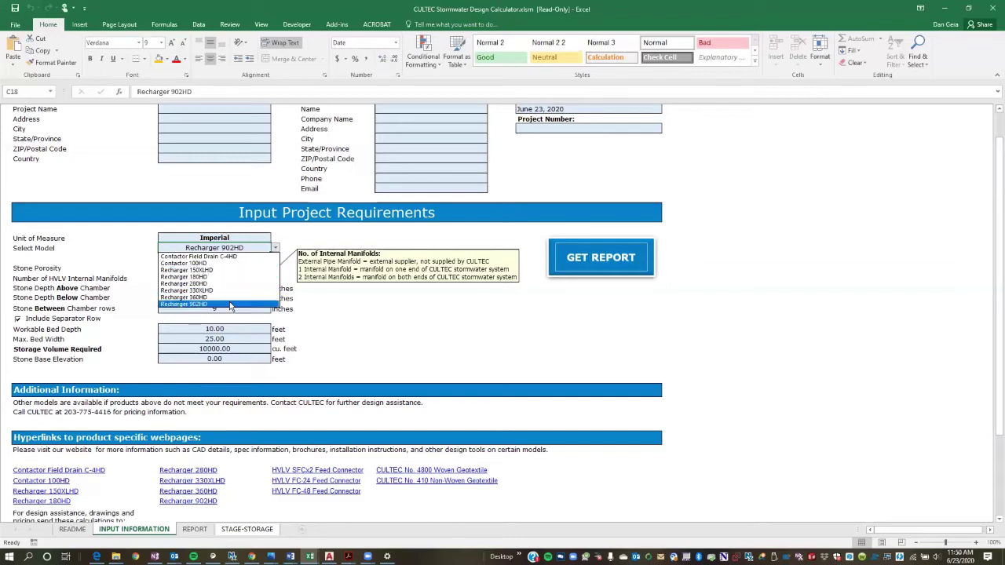
left_click(365, 310)
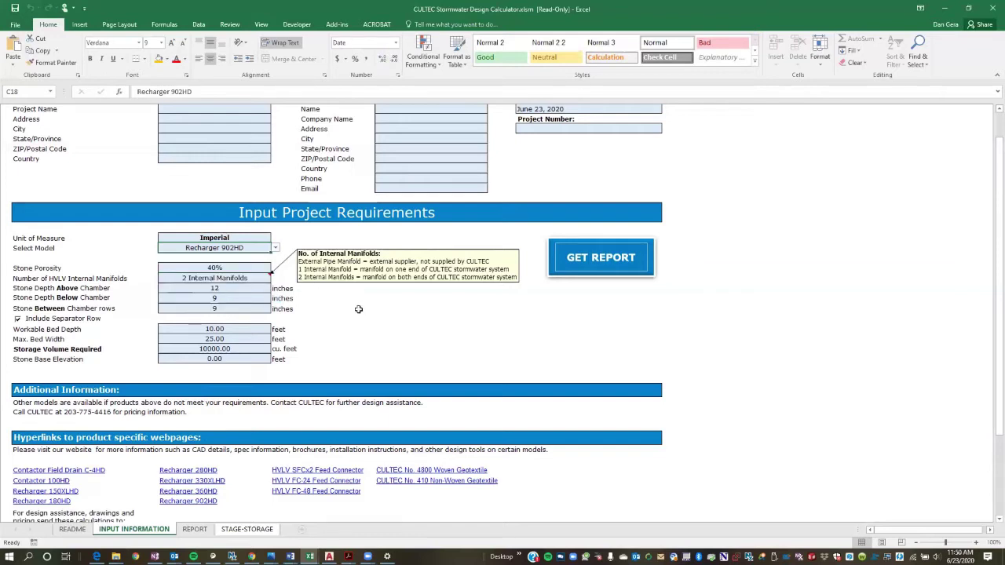
left_click(275, 248)
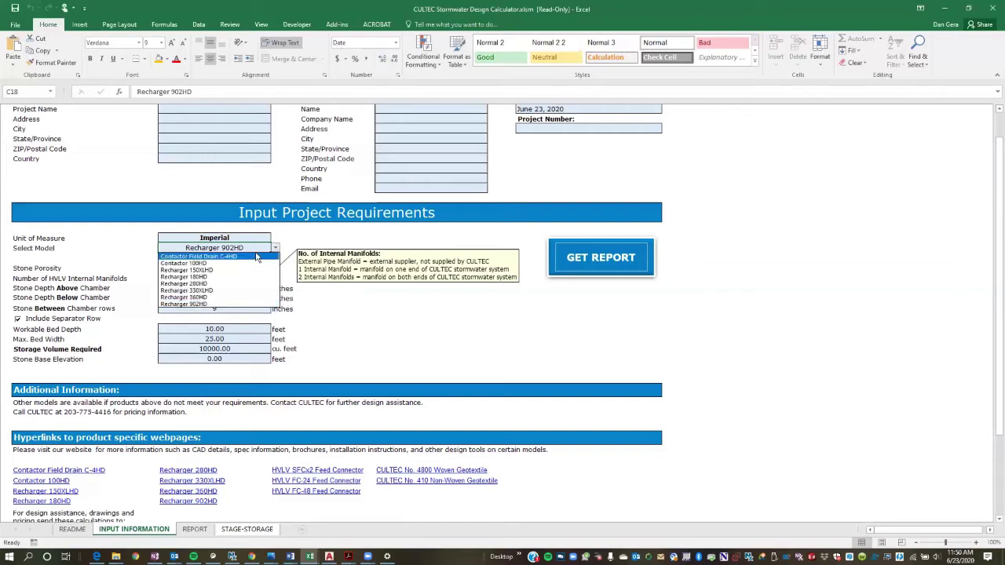
left_click(333, 314)
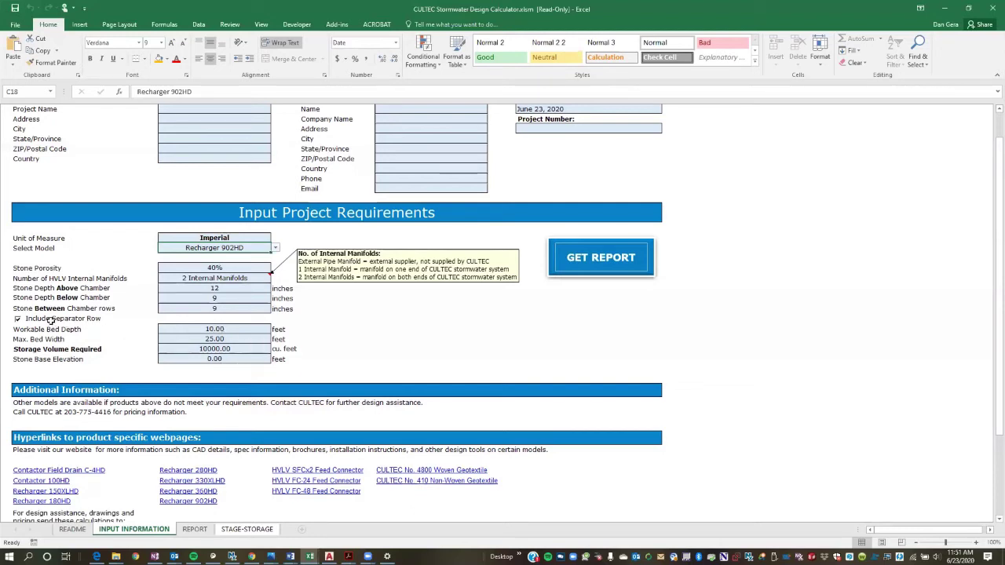
Step: Examine the workable bed depth and maximum bed width inputs together with the selected chamber model
left_click_drag(236, 328, 190, 339)
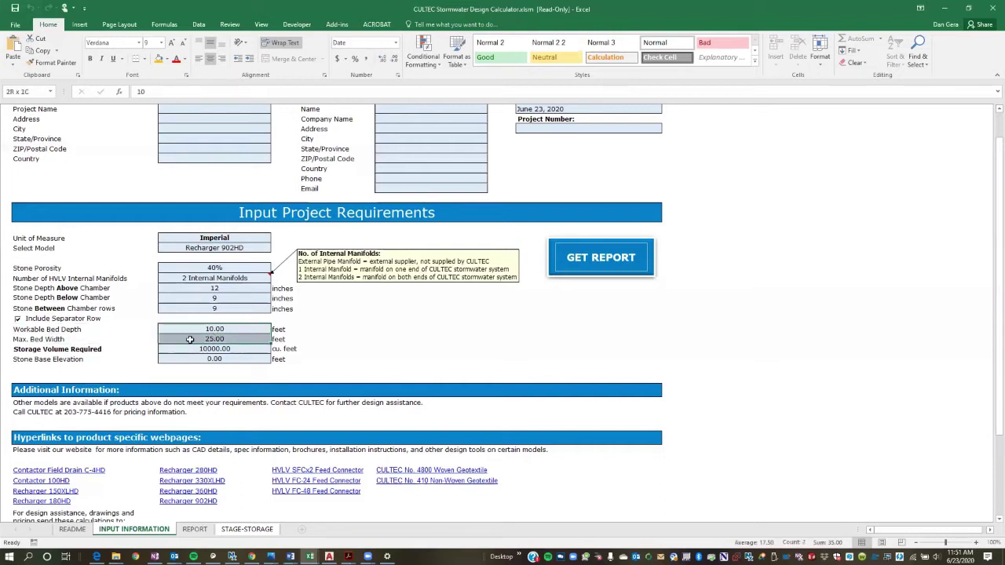
left_click(210, 328)
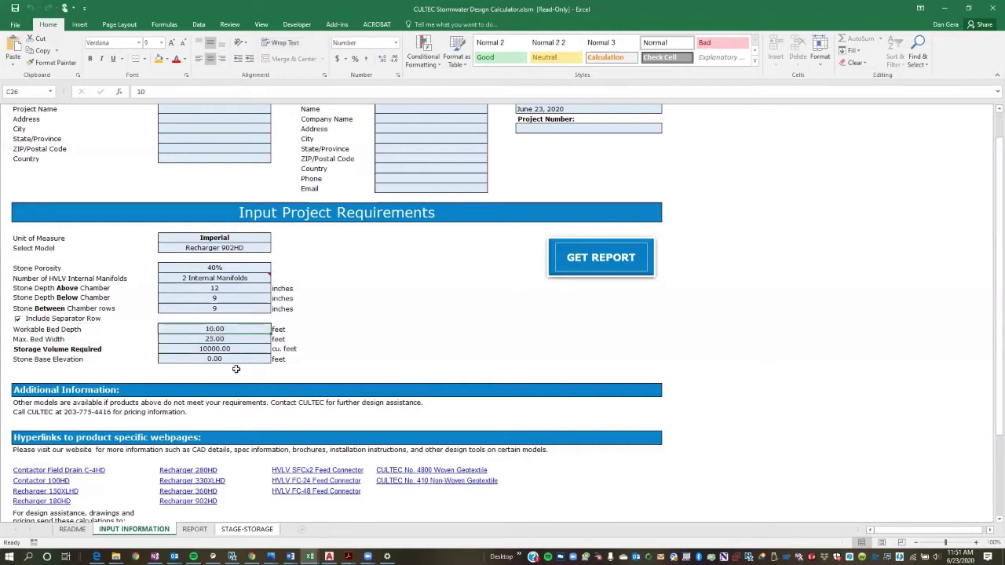
left_click_drag(212, 341, 212, 330)
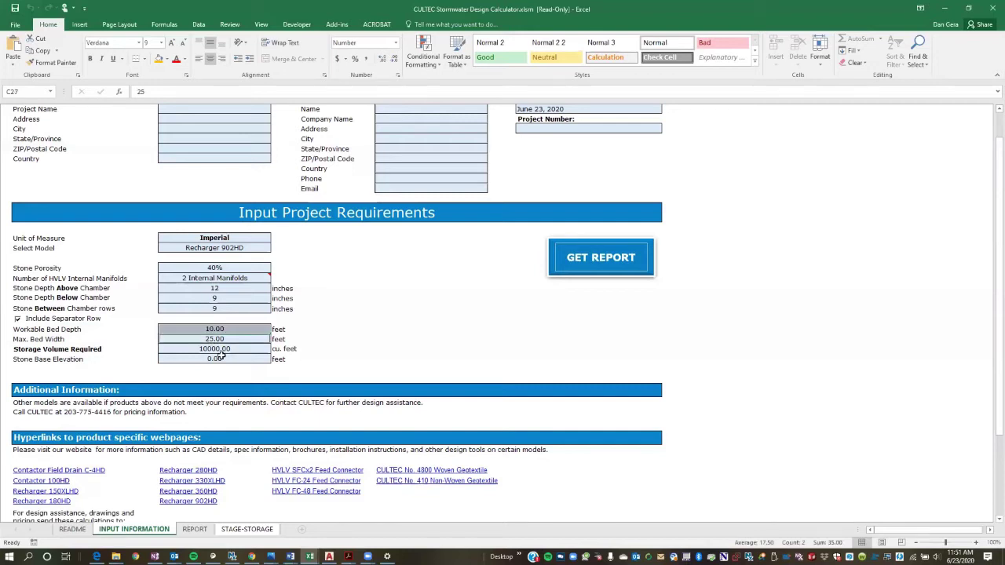
left_click(224, 329)
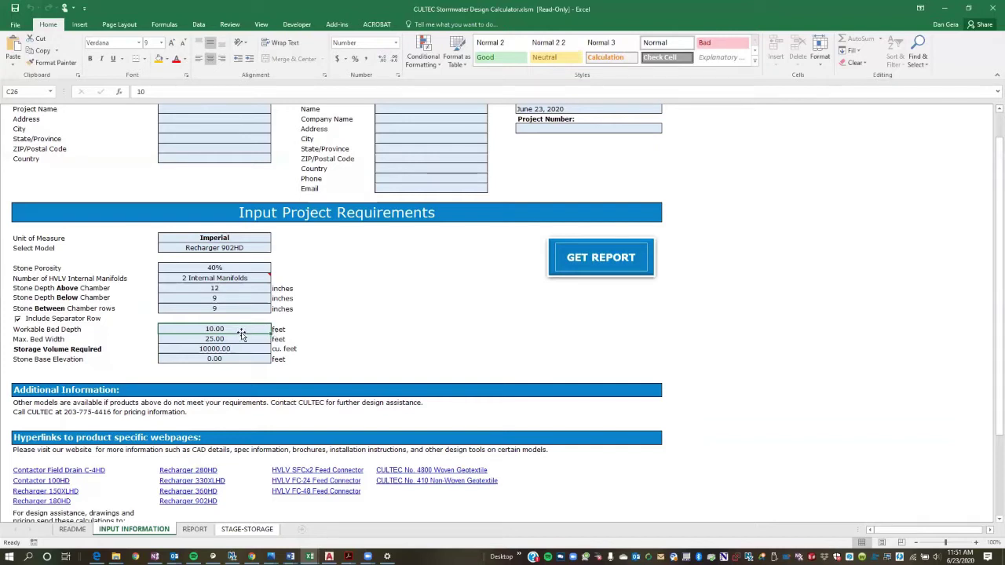
left_click(251, 245)
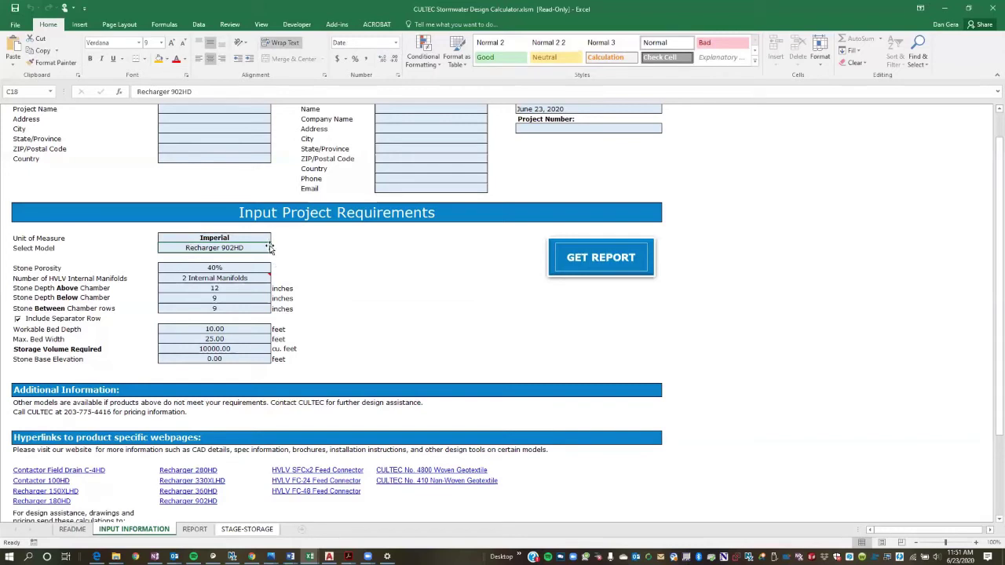
Step: Set the workable bed depth to 4 feet
left_click(249, 328)
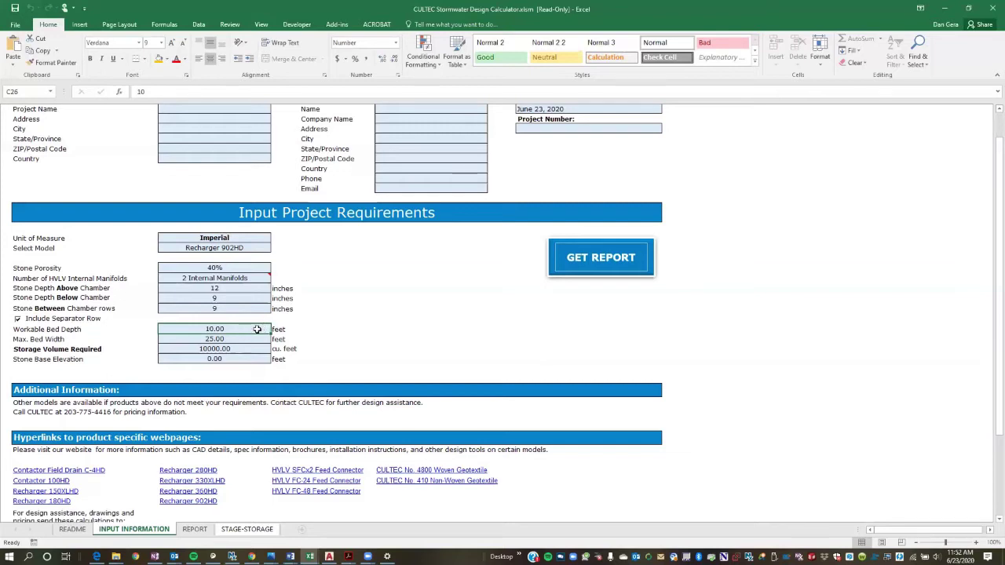
type("4")
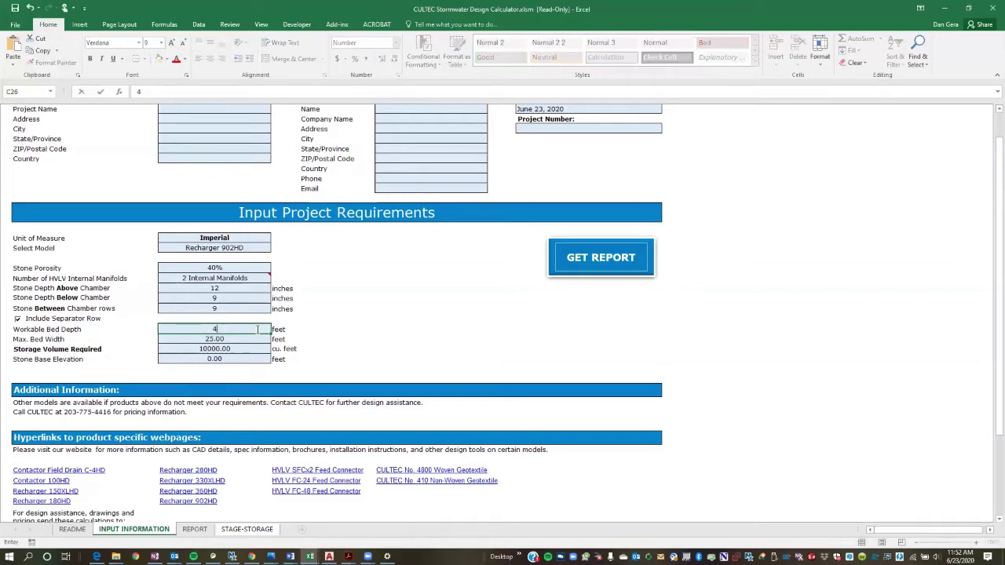
key("Return")
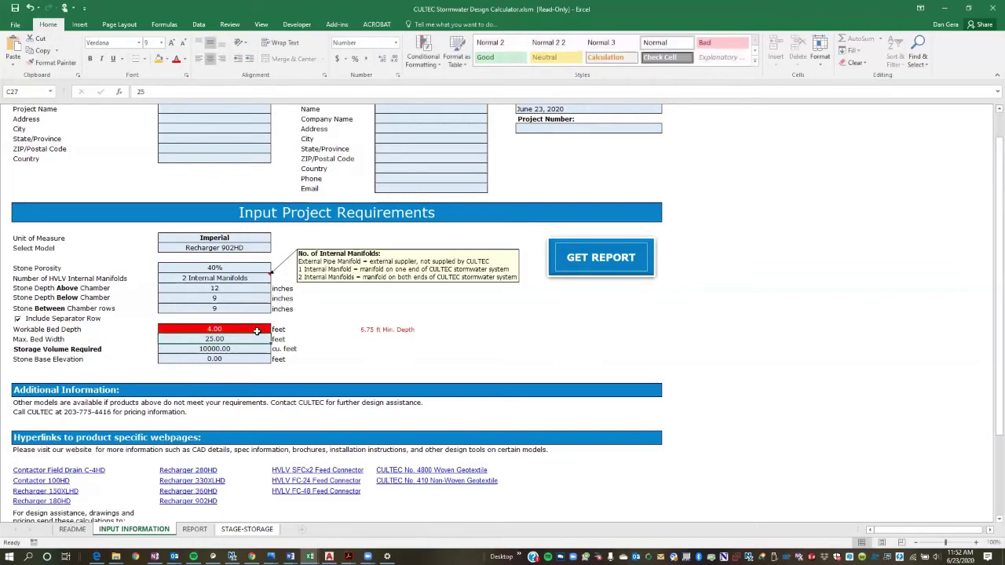
Step: Examine the minimum depth note beside the workable bed depth
left_click_drag(416, 330, 259, 330)
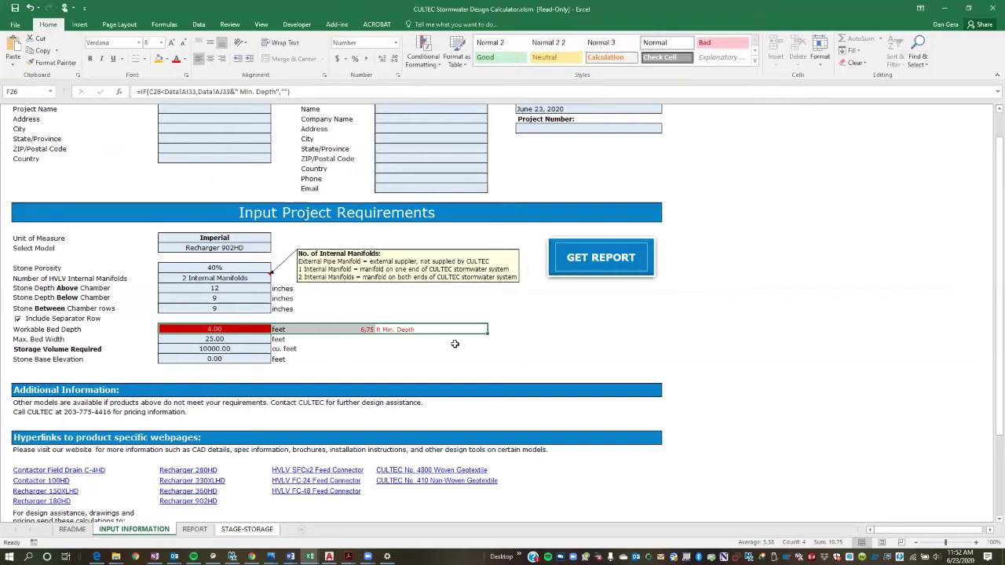
left_click_drag(471, 329, 181, 328)
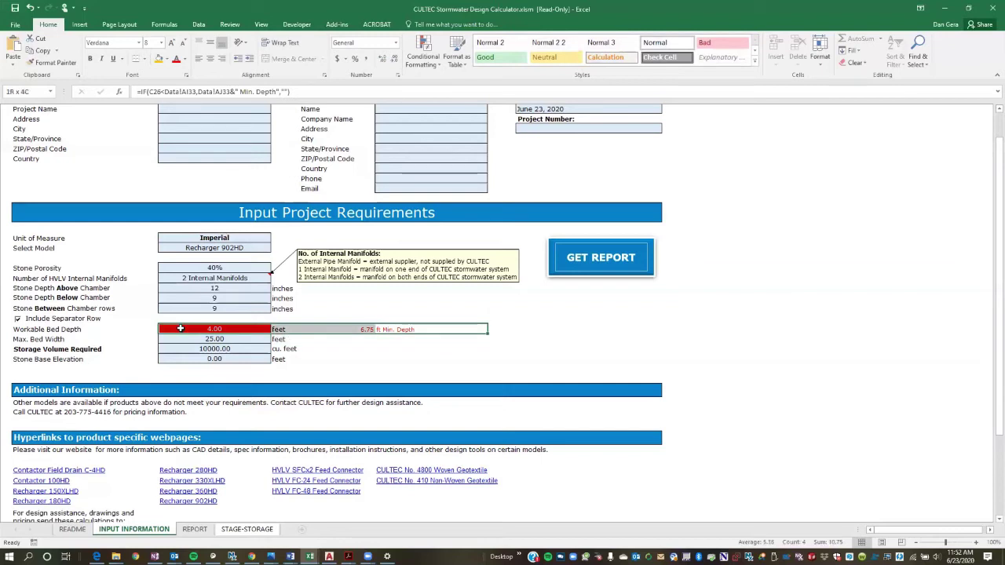
left_click(408, 342)
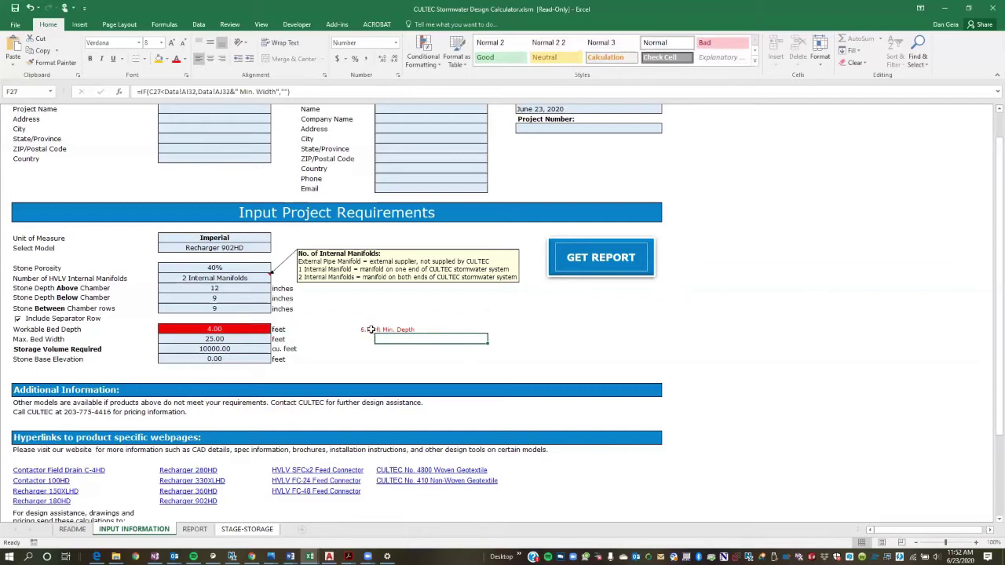
left_click(370, 330)
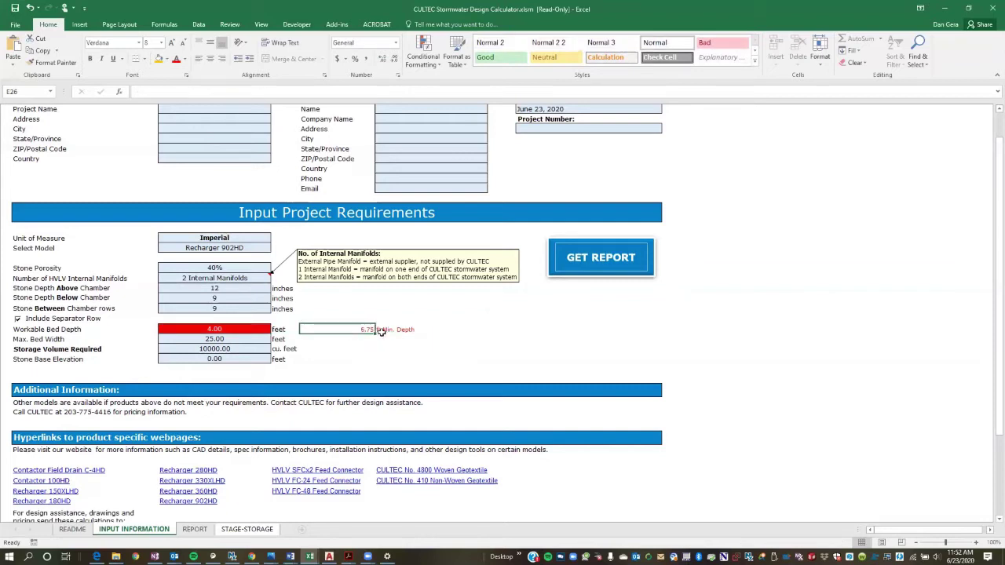
Step: Try the Recharger 360HD chamber model, and change the selection to Recharger 330XLHD
left_click(258, 248)
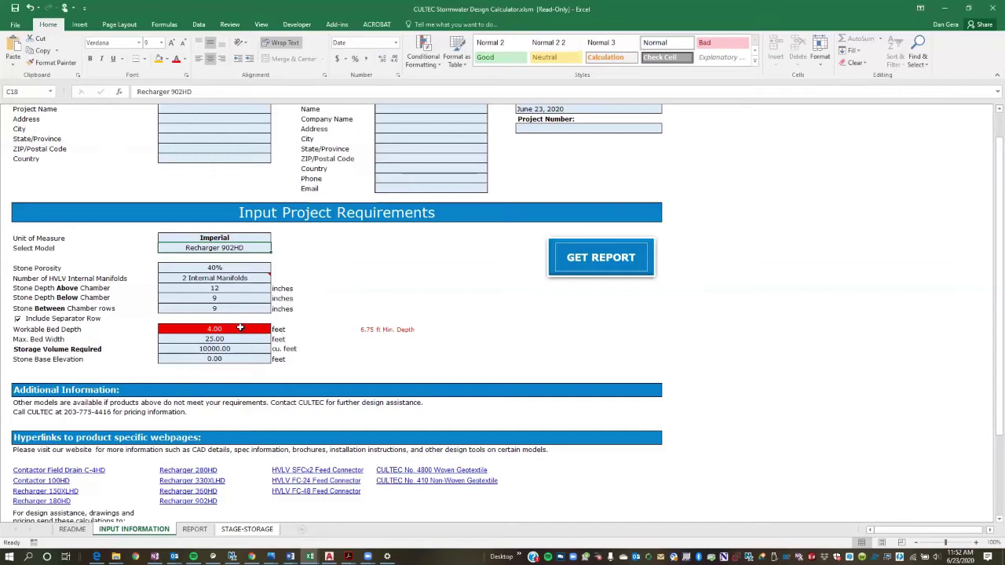
left_click(275, 247)
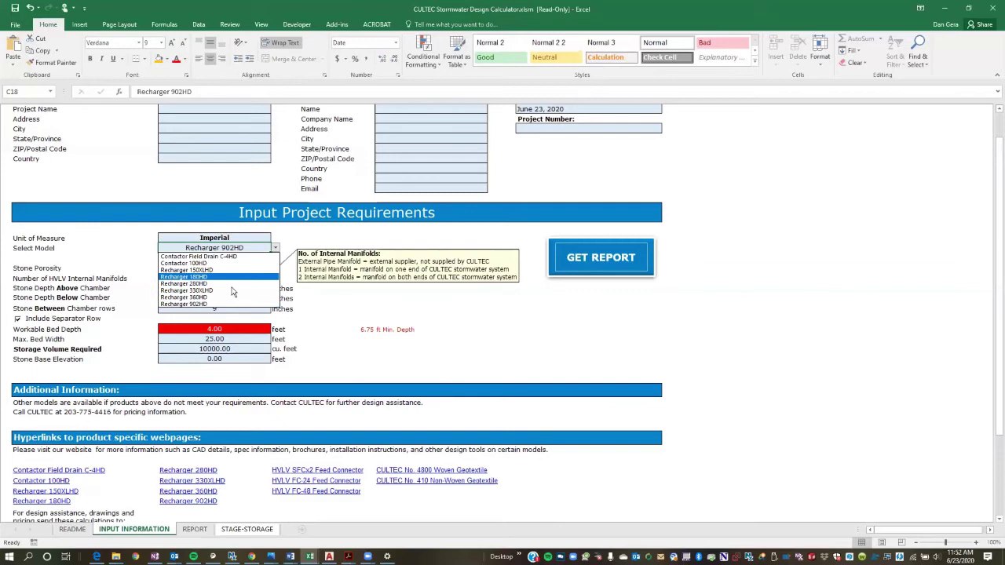
left_click(229, 298)
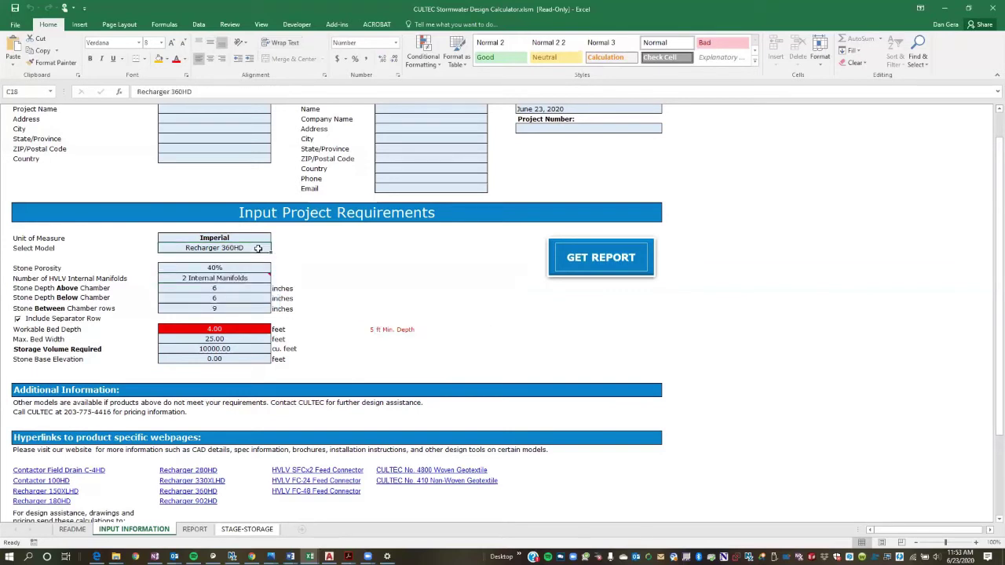
left_click(274, 247)
left_click(244, 290)
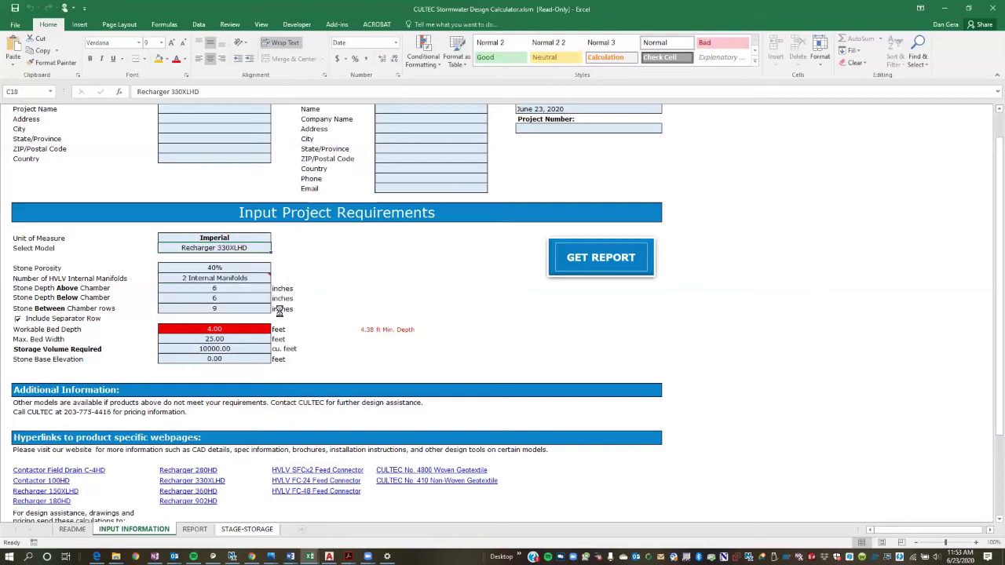
Step: Try the Recharger 280HD chamber model and check it against the workable bed depth
left_click(275, 247)
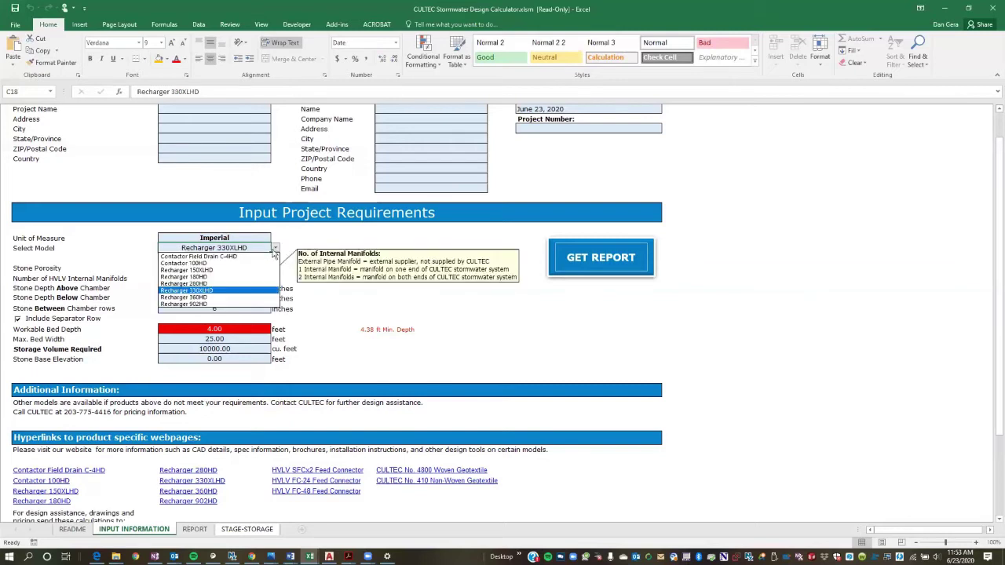
left_click(231, 284)
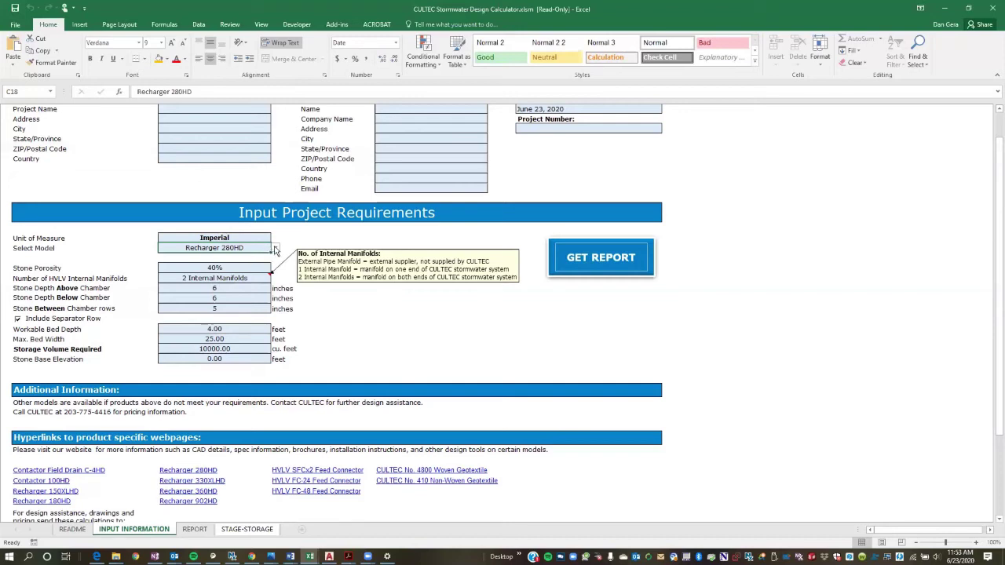
left_click(233, 329)
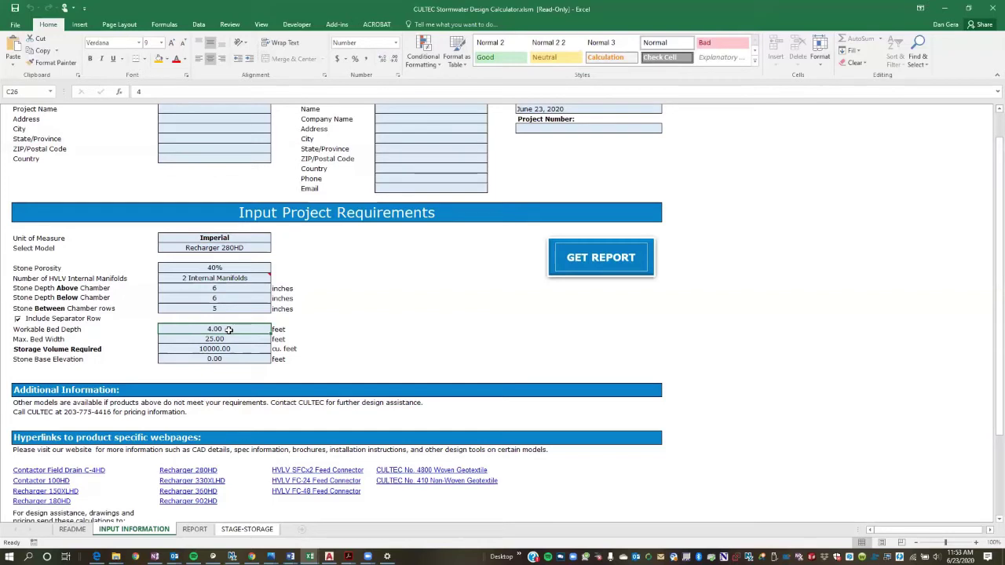
Step: Change the chamber model to Recharger 902HD and set the workable bed depth to 8 feet
left_click(244, 246)
left_click(275, 248)
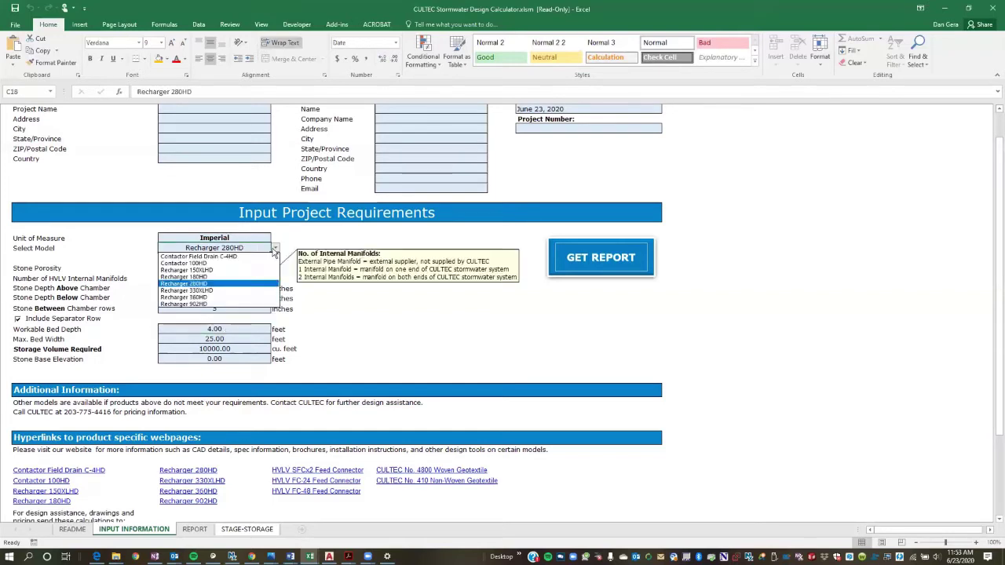
left_click(244, 304)
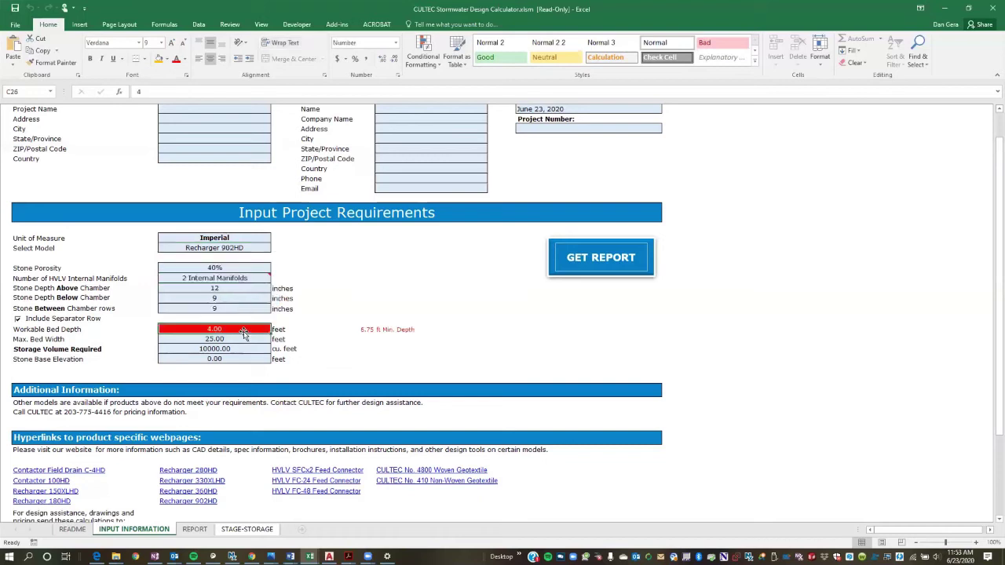
type("8")
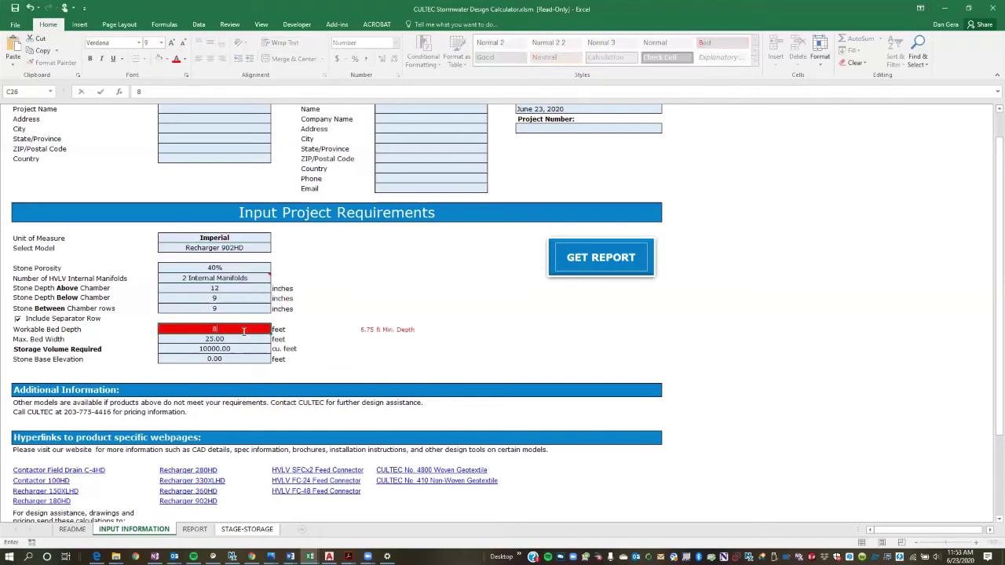
key("Return")
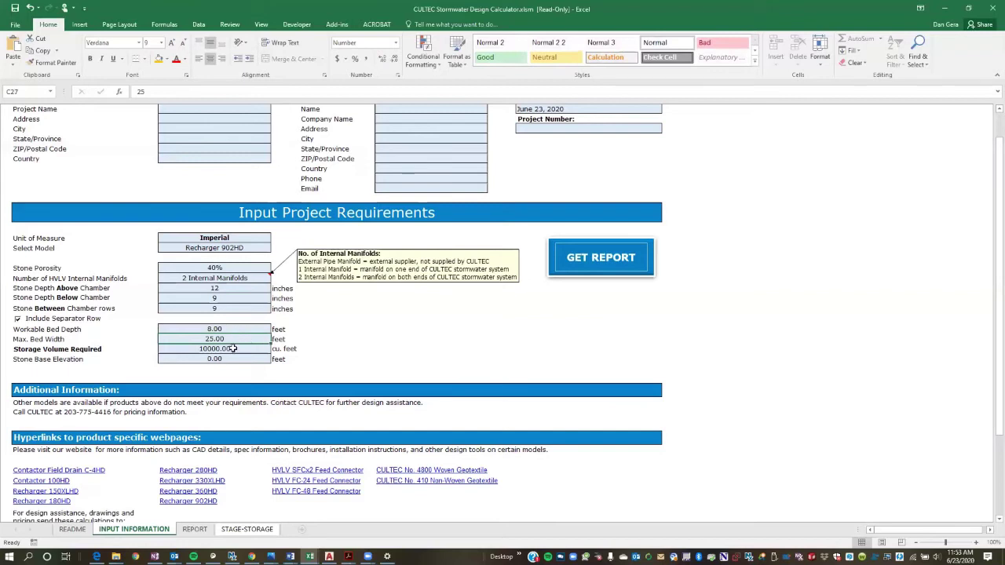
Step: Set the required storage volume to 25000 cubic feet and the maximum bed width to 40 feet
left_click(232, 348)
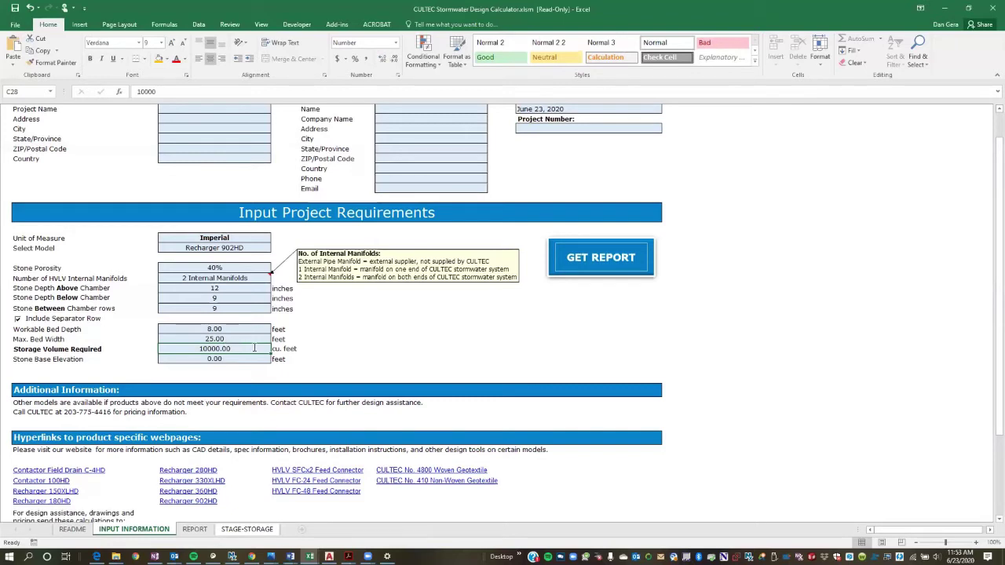
type("25000")
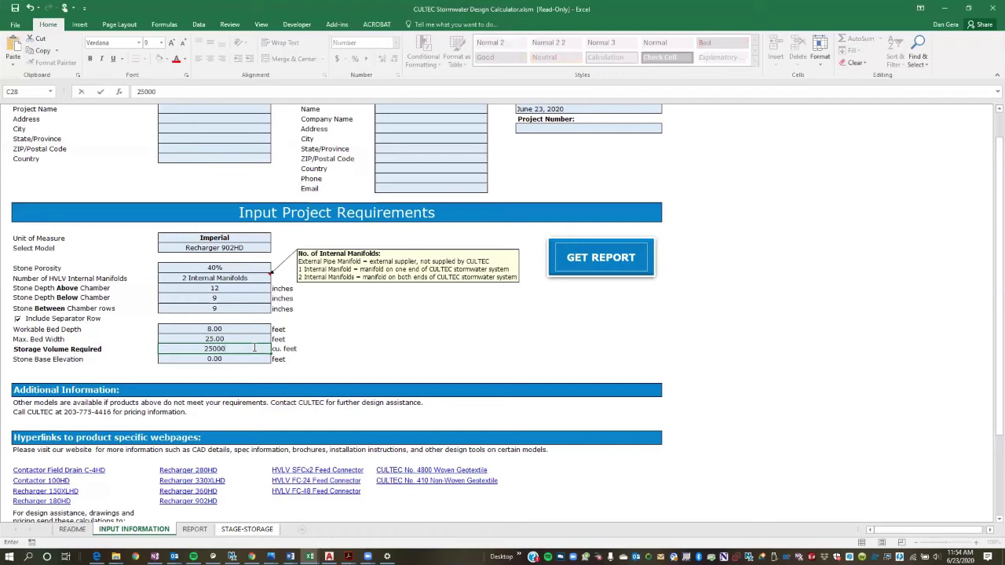
key("Return")
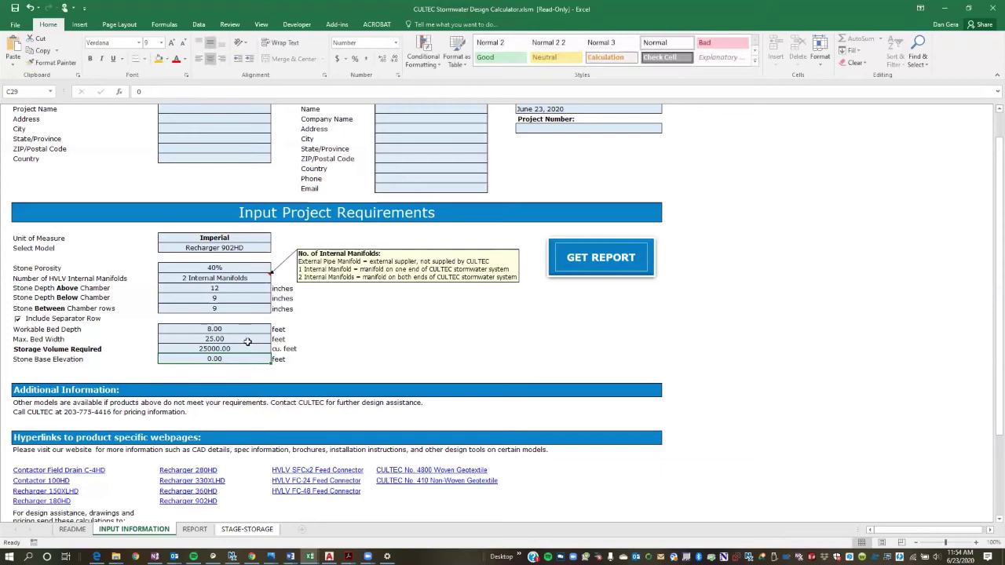
left_click(228, 339)
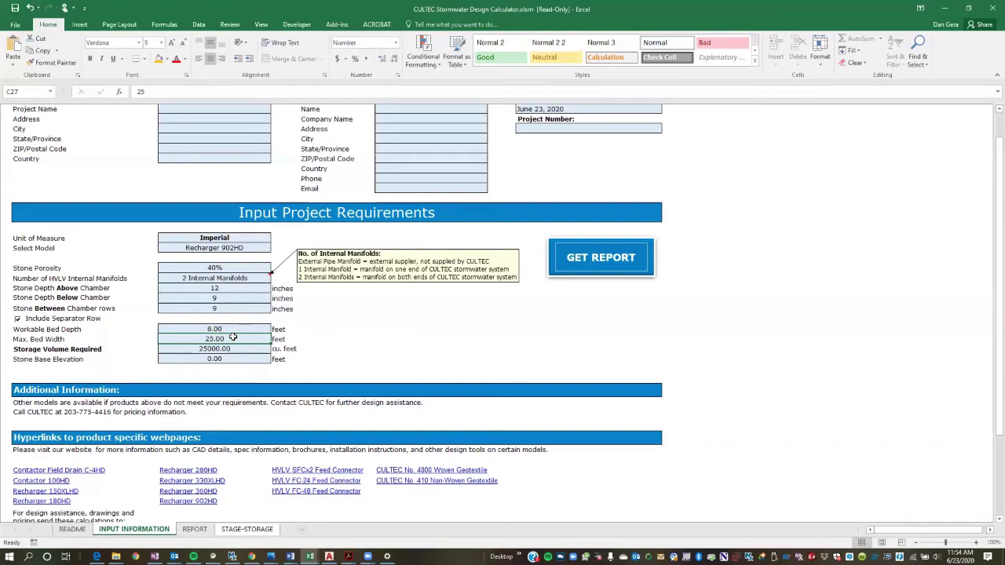
type("40")
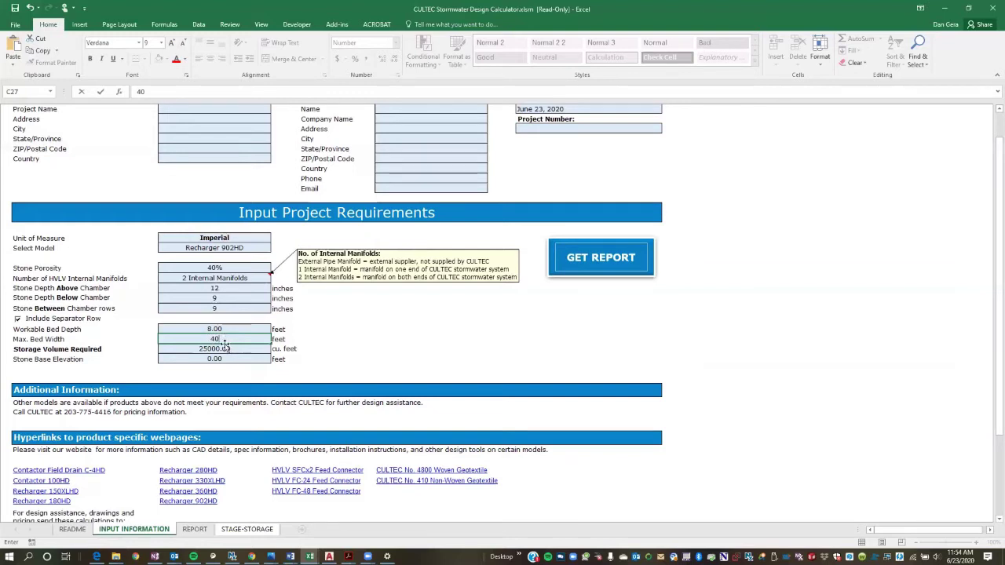
key("Return")
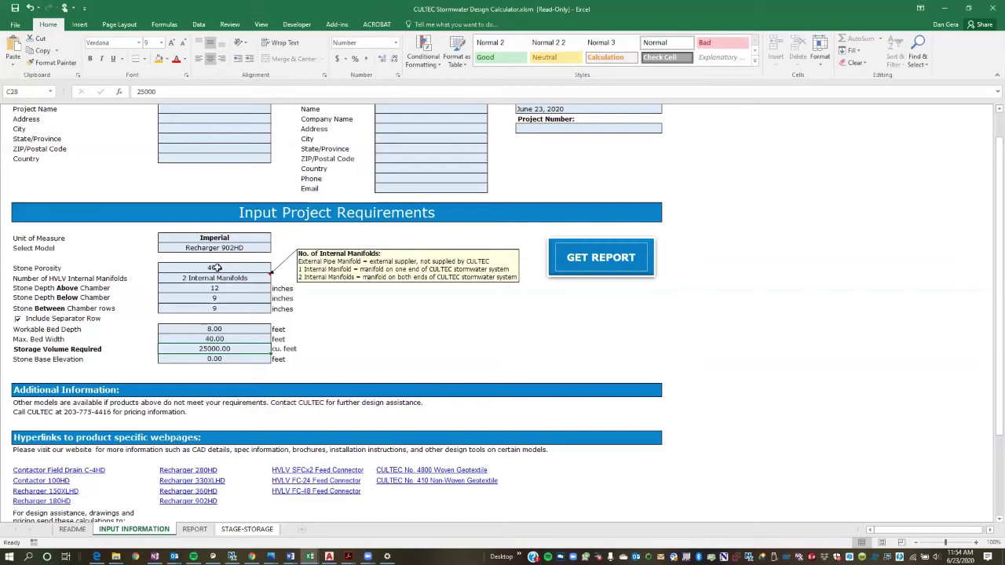
Step: Try a stone porosity of 30%
left_click(216, 268)
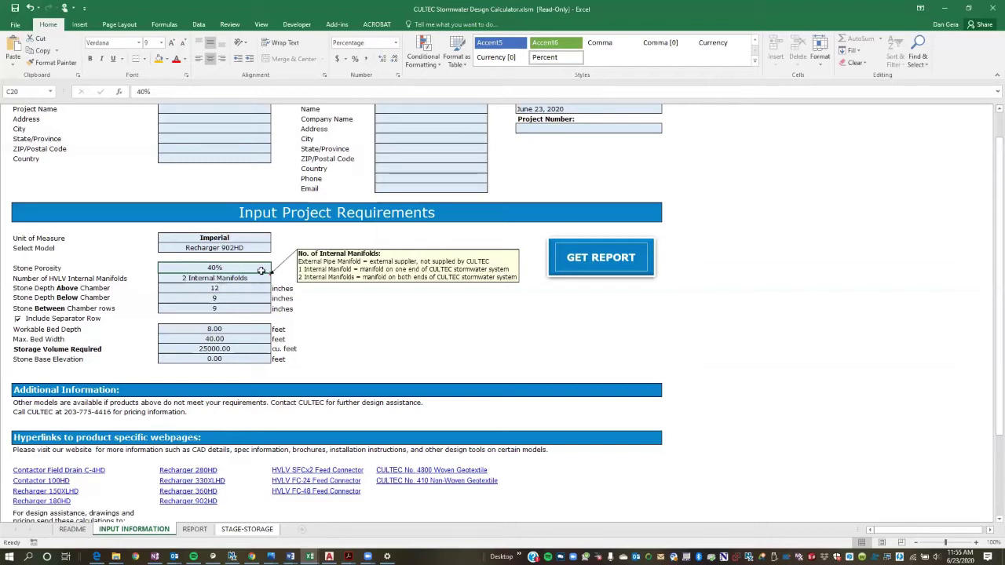
type("30")
key("Return")
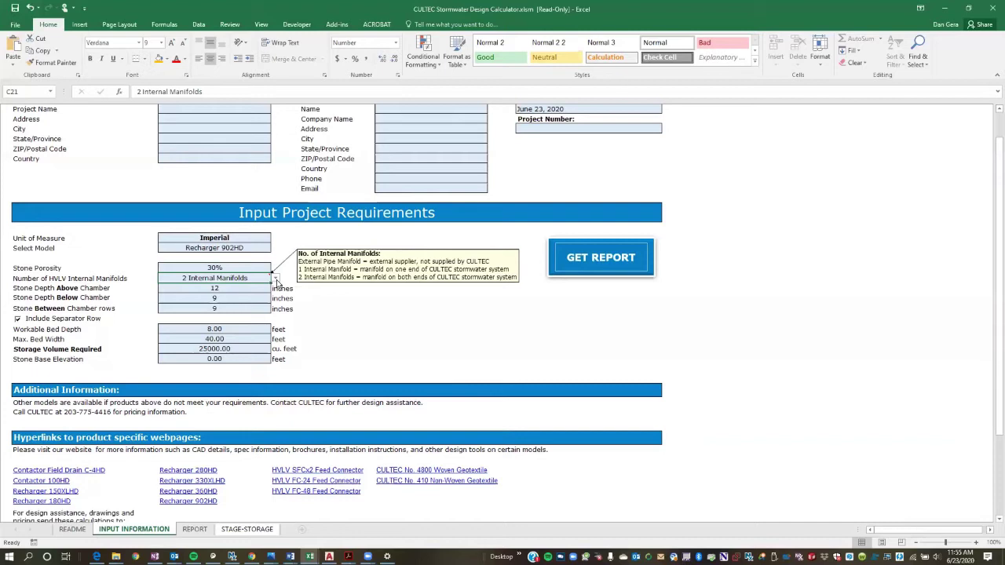
Step: Try 1 Internal Manifold for the HVLV manifolds, and change the selection to External Pipe Manifold
left_click(275, 278)
left_click(204, 295)
left_click(275, 279)
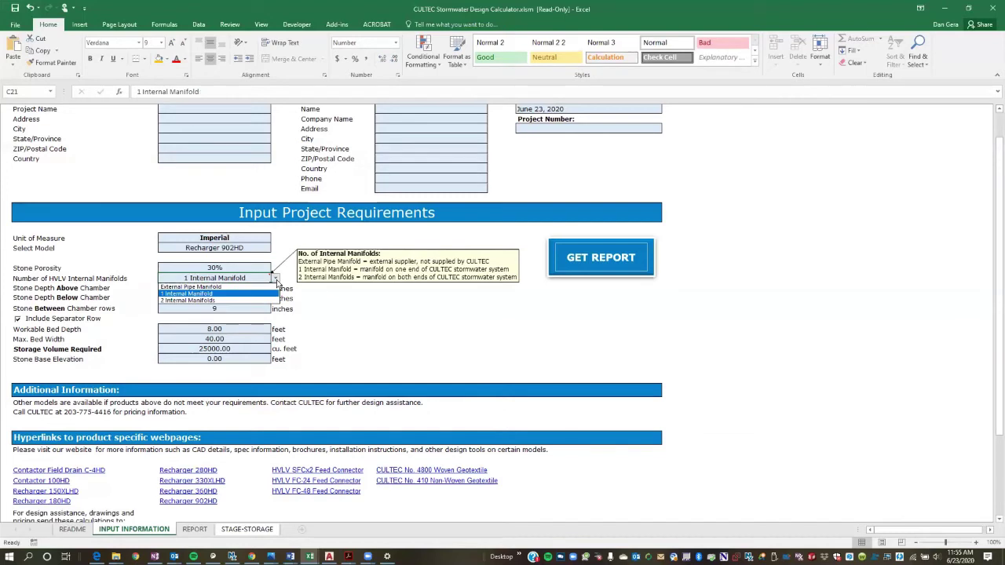
left_click(226, 286)
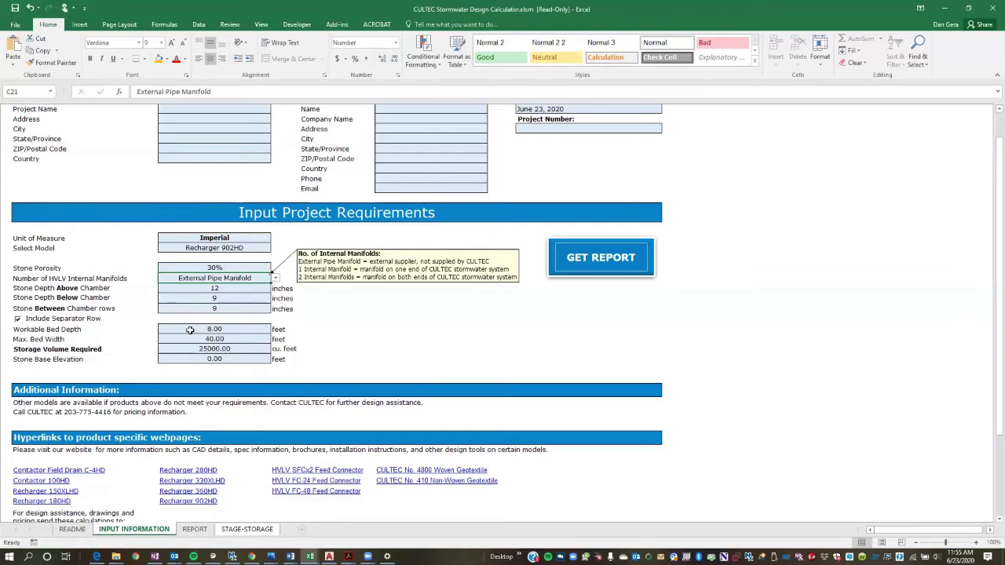
Step: Set the stone porosity to 40%
left_click(215, 269)
type("40")
key("Return")
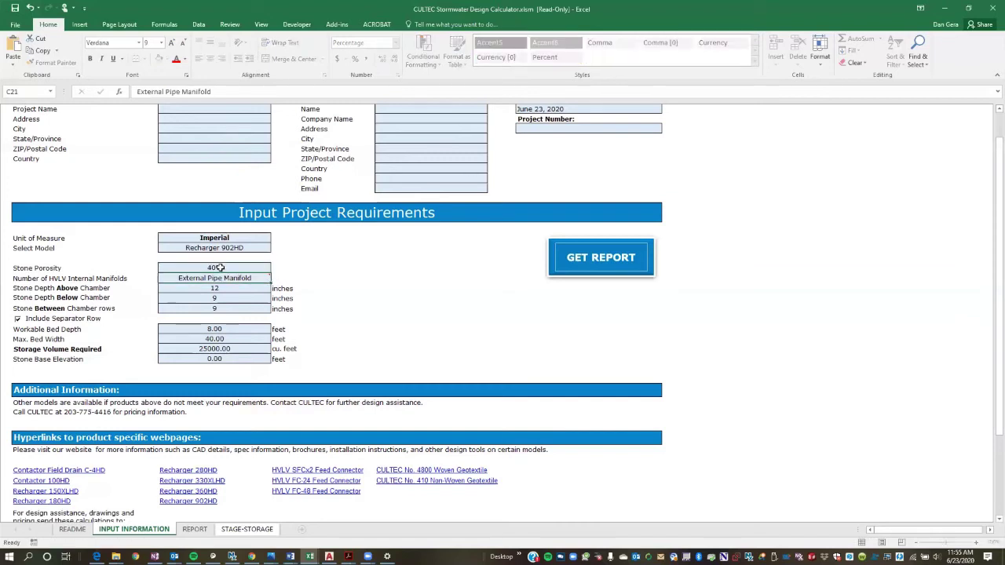
Step: Look over the three stone depth and spacing inputs, and try a stone depth below the chamber of 18 inches
left_click_drag(199, 309, 223, 291)
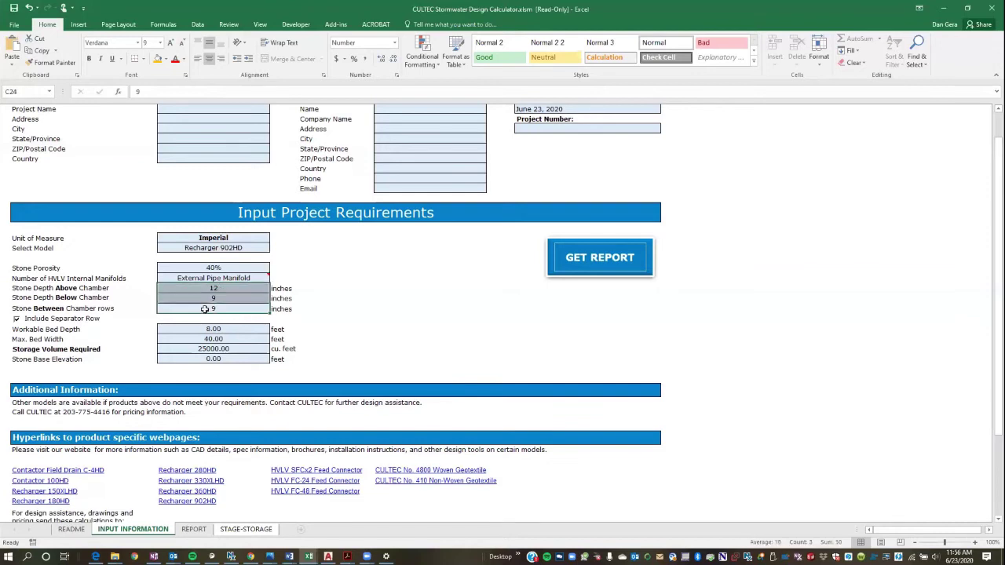
left_click(236, 307)
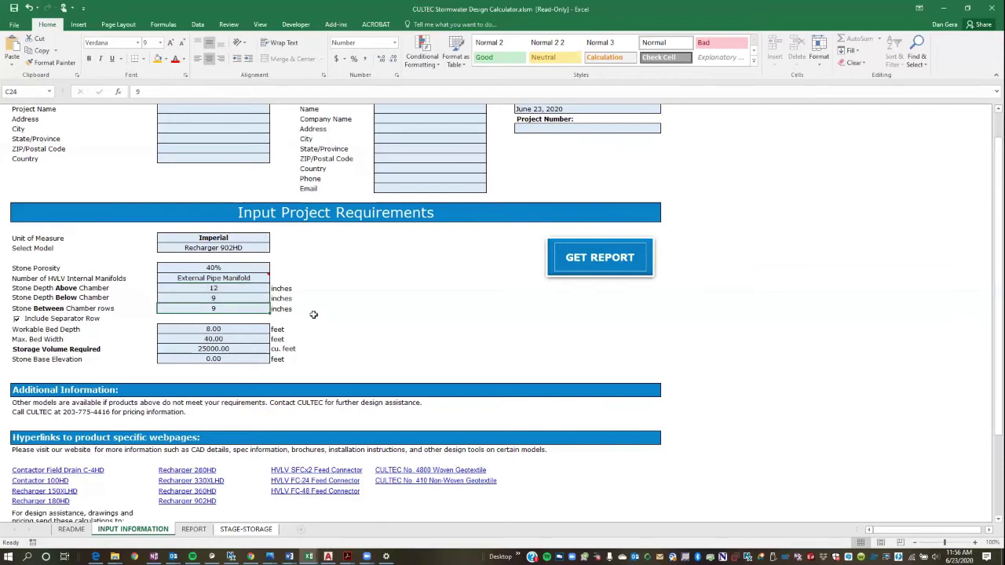
left_click(229, 299)
type("18")
key("Return")
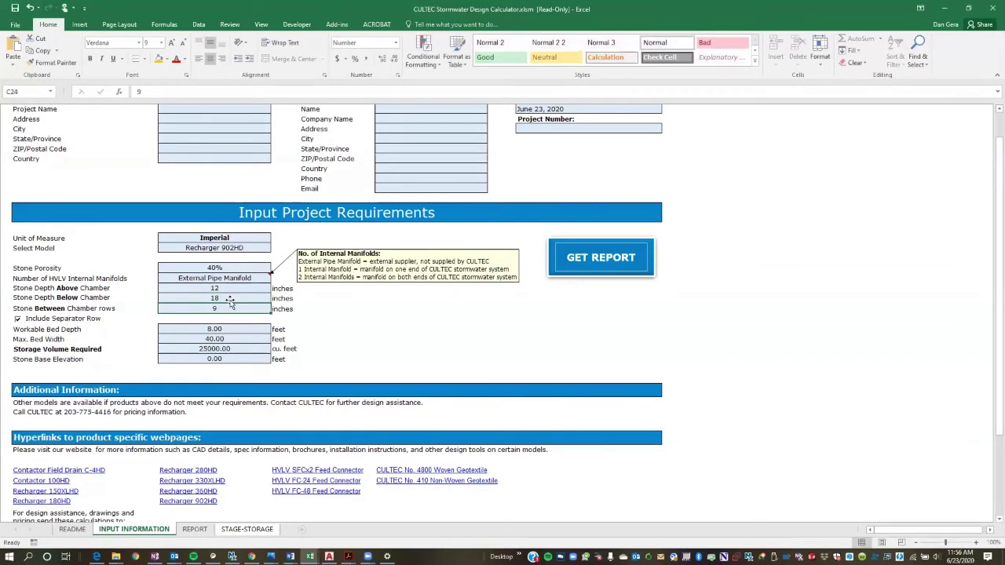
Step: Try stone depths of 8 and 6 inches below the chamber and check the minimum requirement note beside the input
left_click(232, 298)
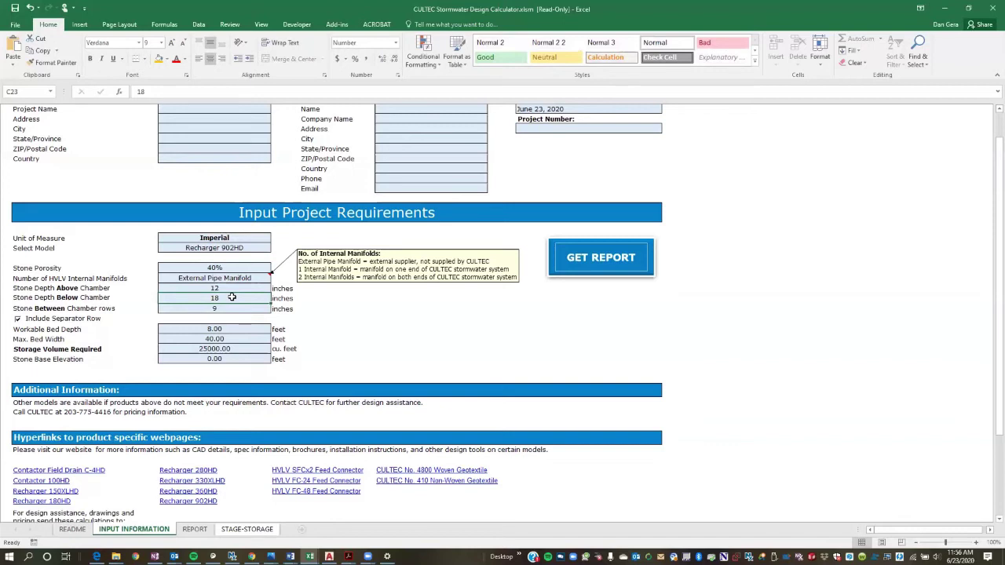
type("6")
key("Return")
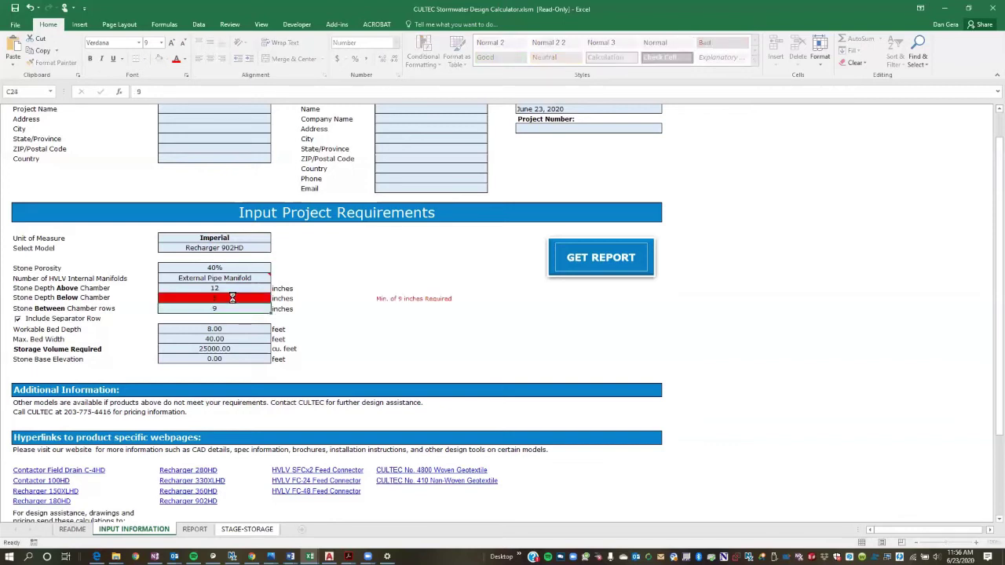
left_click(404, 299)
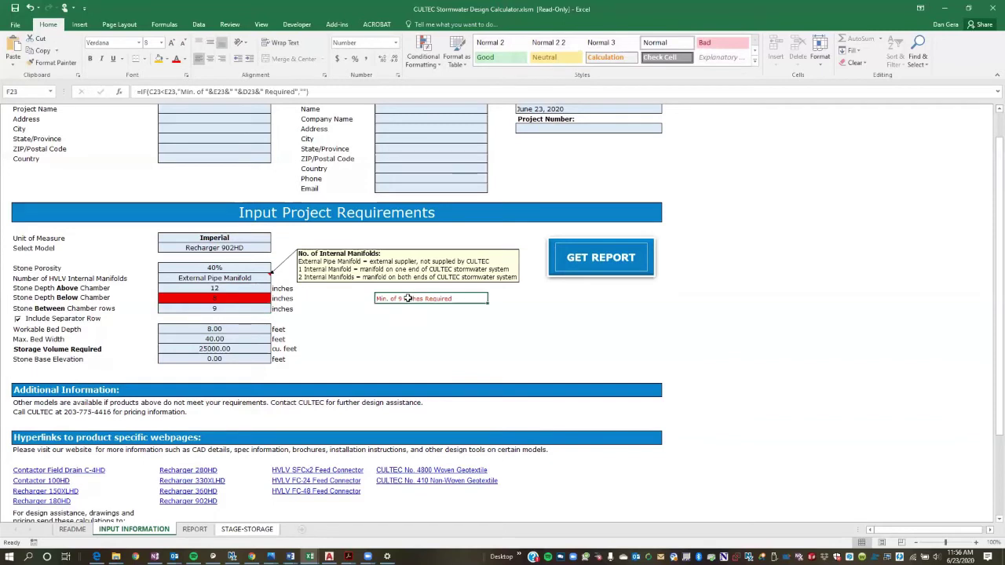
left_click(210, 299)
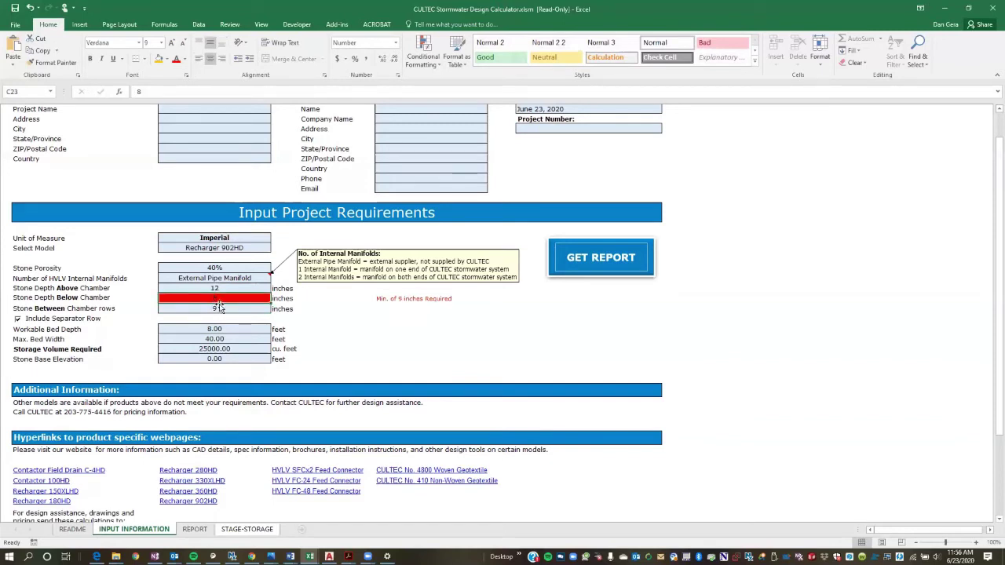
left_click(232, 287)
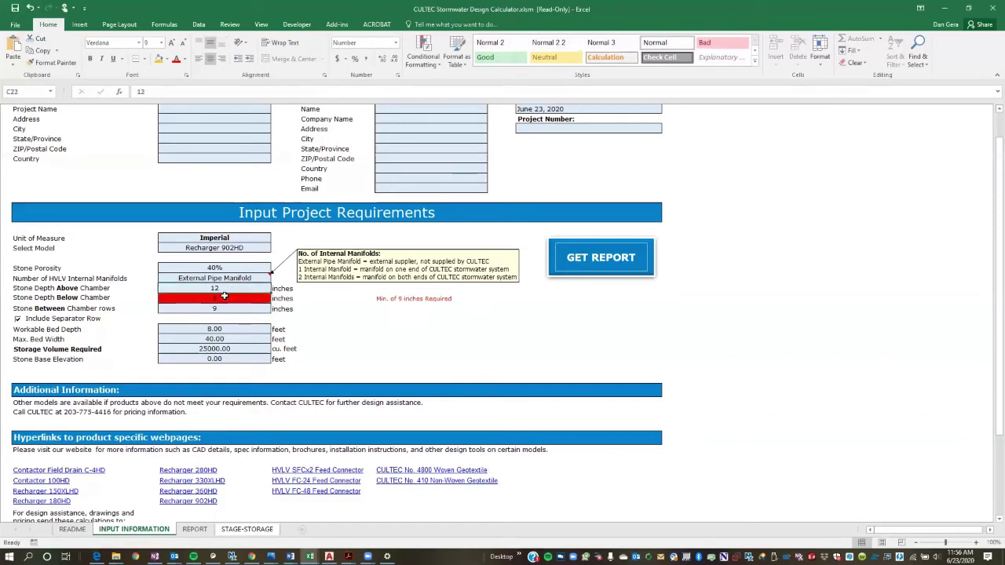
left_click(225, 297)
key("Return")
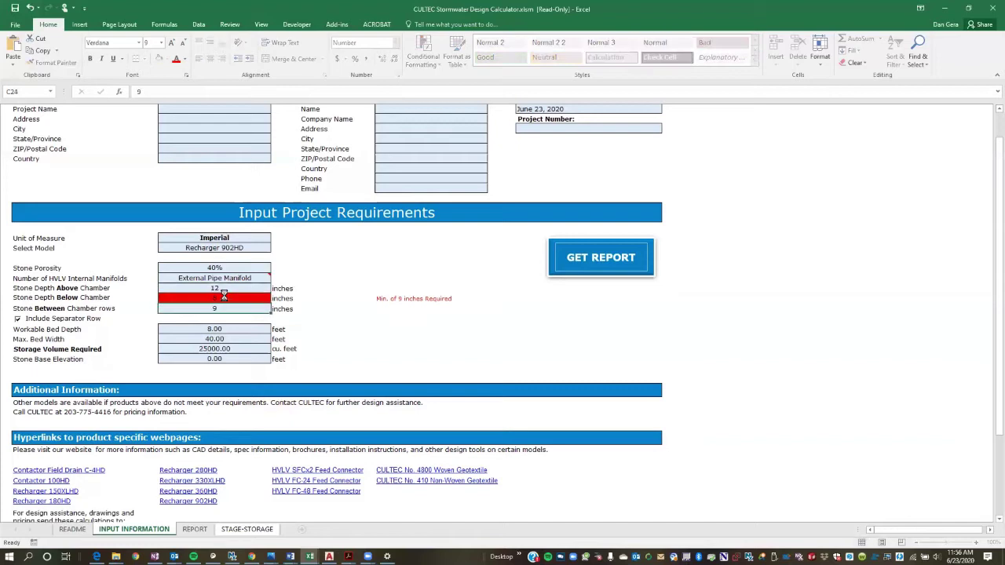
left_click(378, 298)
Step: Set the stone depth below the chamber to 9 inches
left_click(246, 294)
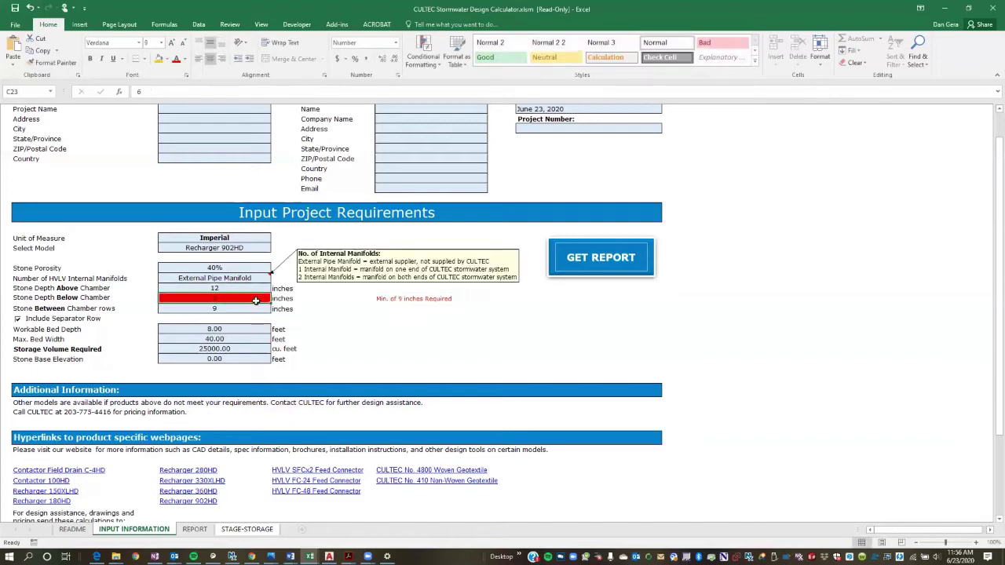
type("9")
key("Return")
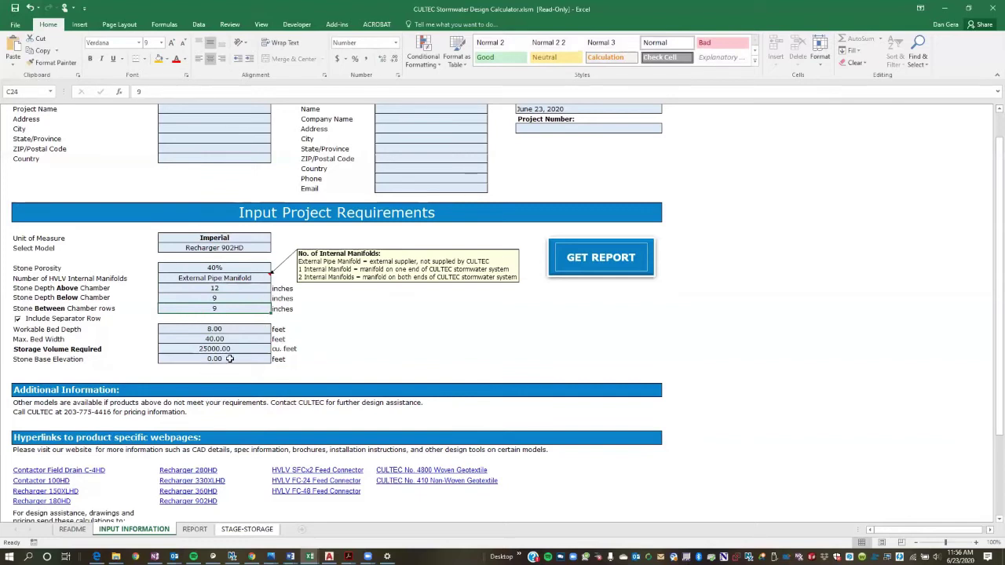
Step: Set the stone base elevation to 100 feet
left_click(229, 359)
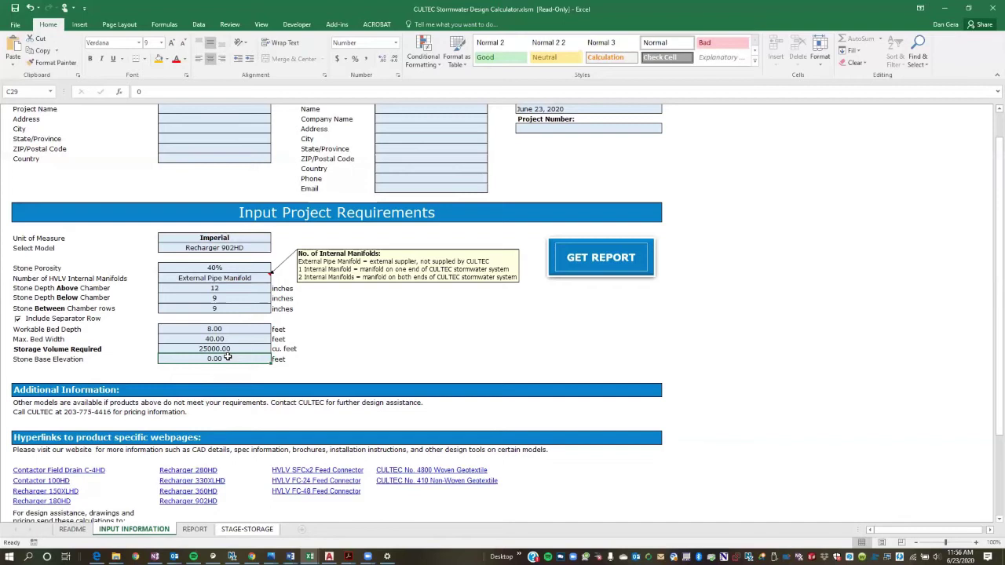
type("100")
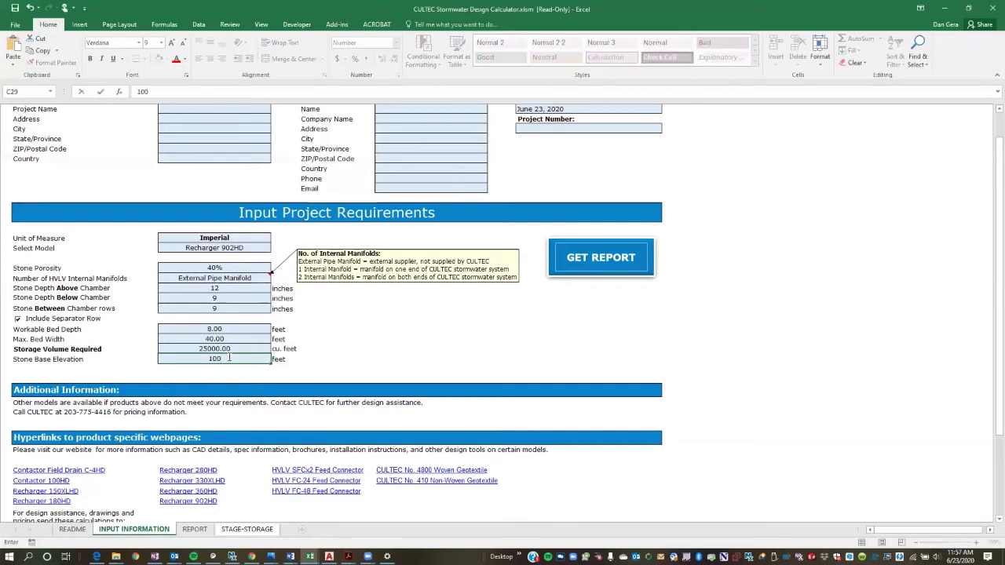
key("Return")
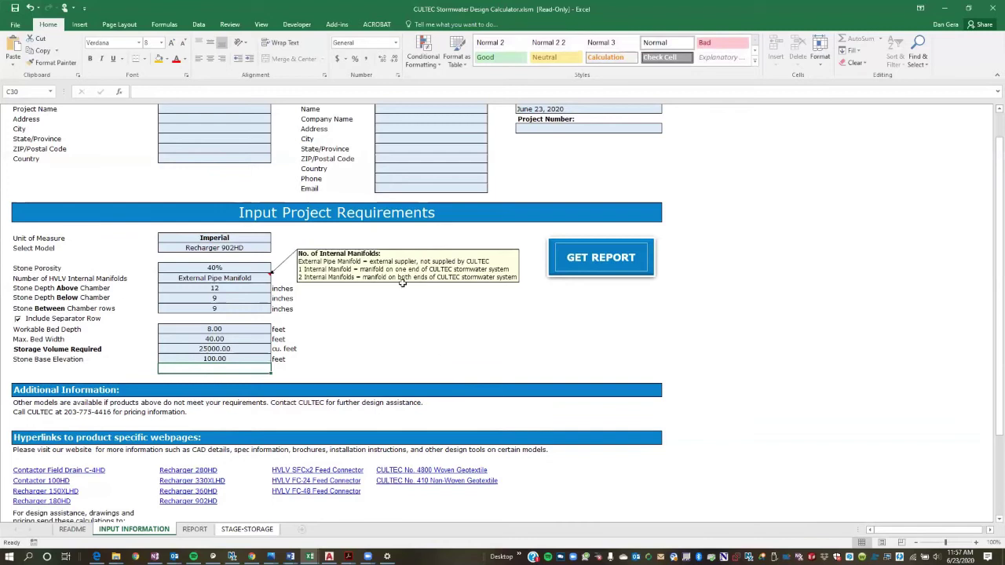
Step: Review the required storage volume, the selected chamber model and the internal manifold setting
left_click(232, 347)
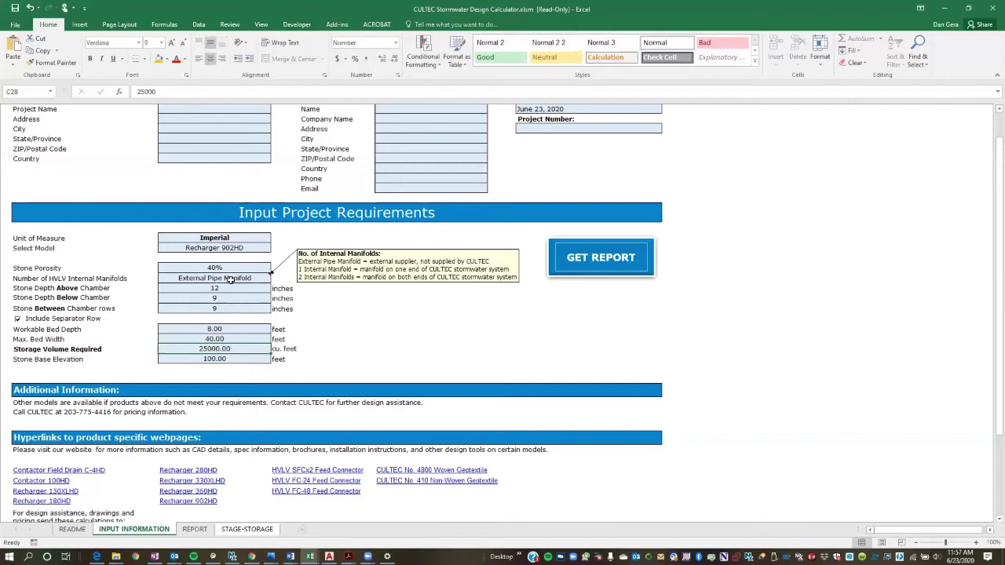
left_click(237, 248)
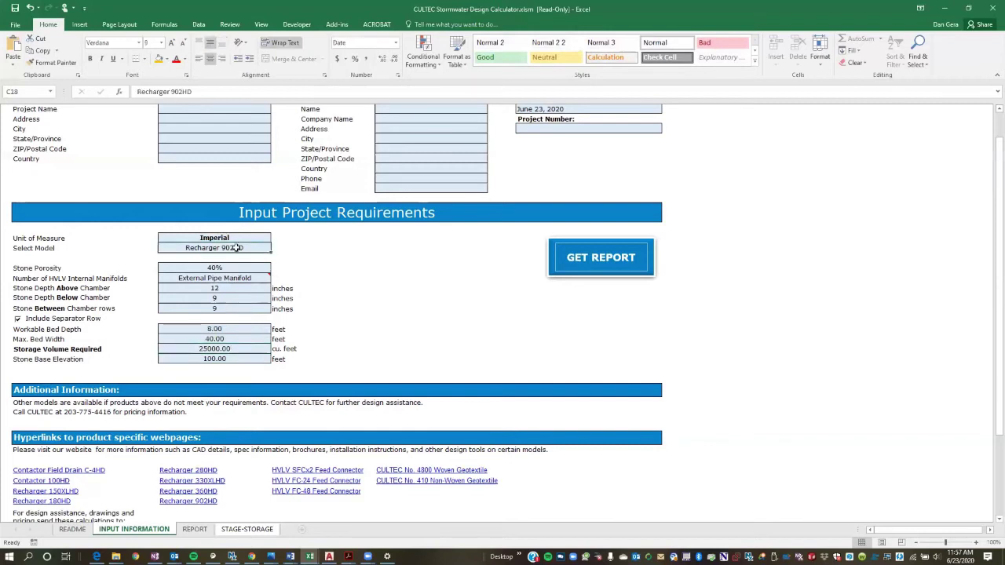
left_click(240, 278)
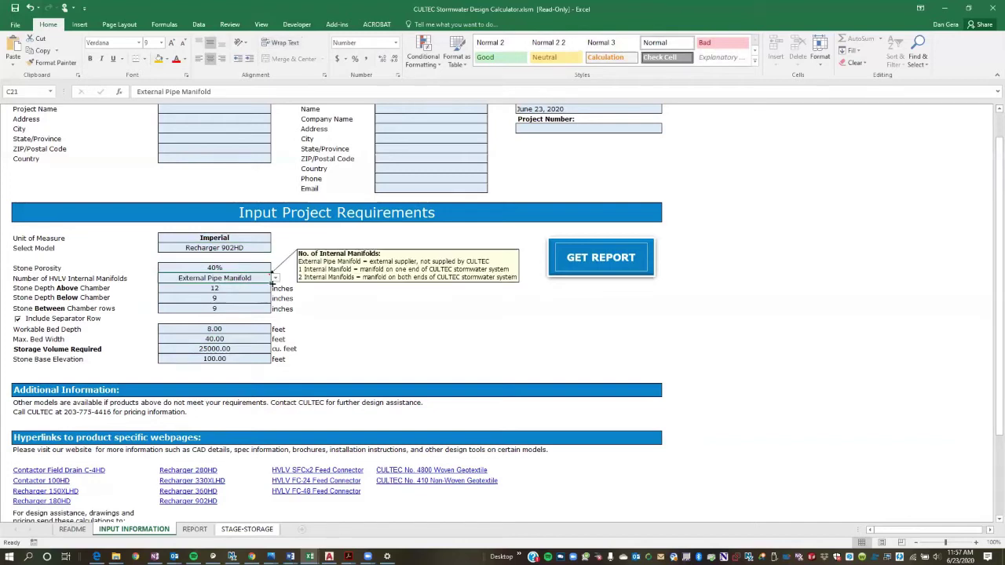
Step: Set the number of HVLV internal manifolds to 2 Internal Manifolds and check the workable bed depth and maximum bed width inputs
left_click(274, 279)
left_click(231, 300)
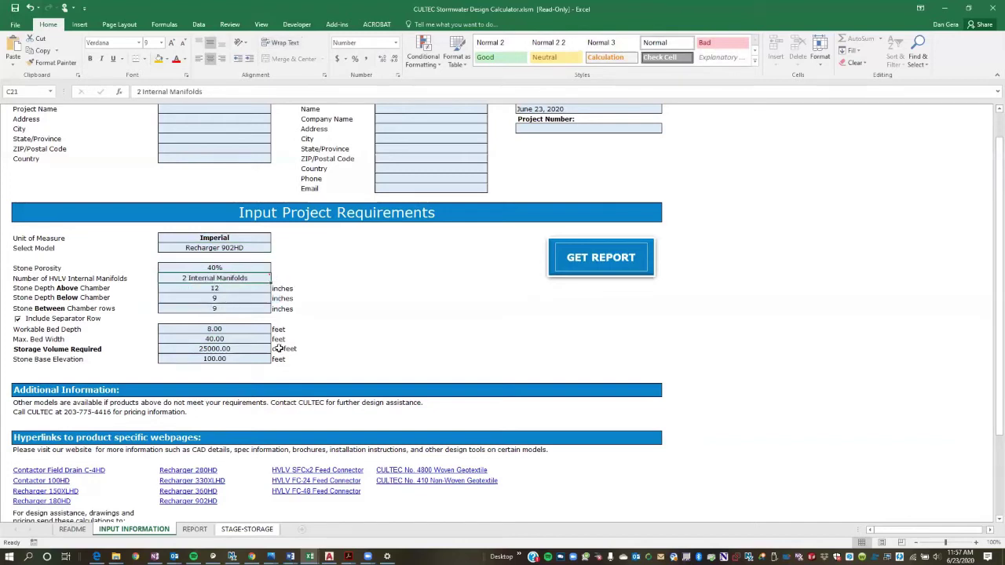
left_click(217, 331)
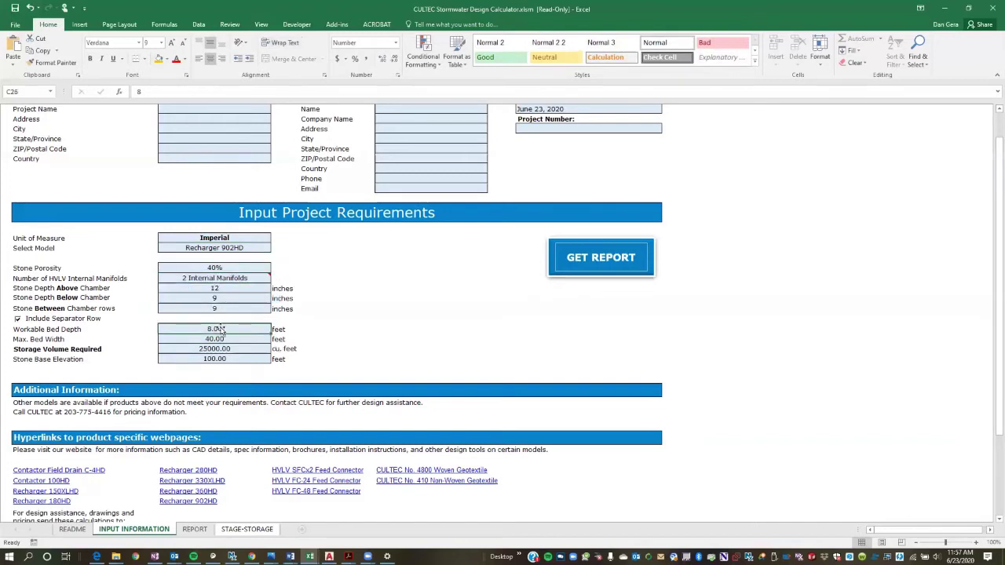
left_click(214, 338)
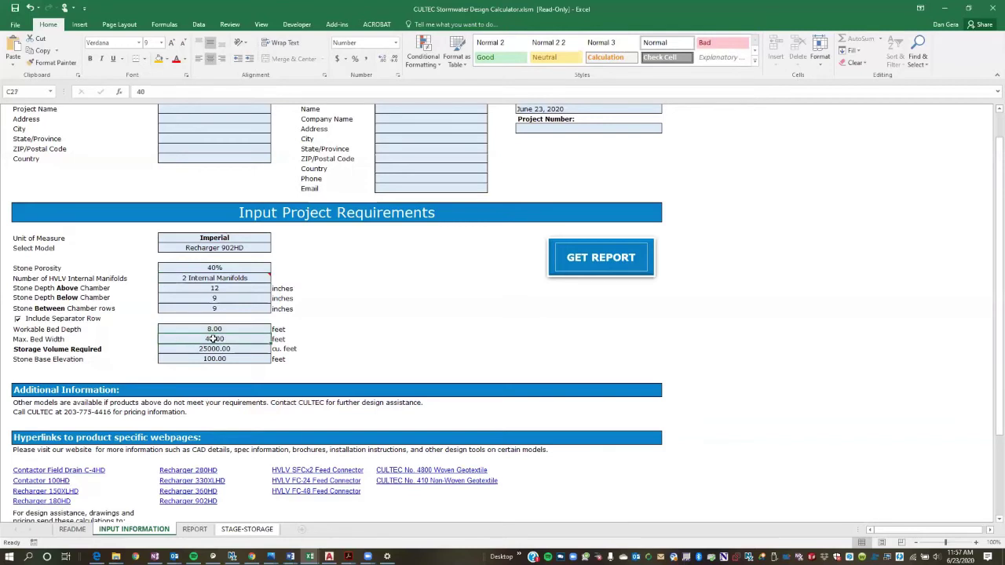
Step: Generate the design report for the Recharger 902HD from the entered project requirements
left_click(599, 257)
scroll(599, 257, "down", 2)
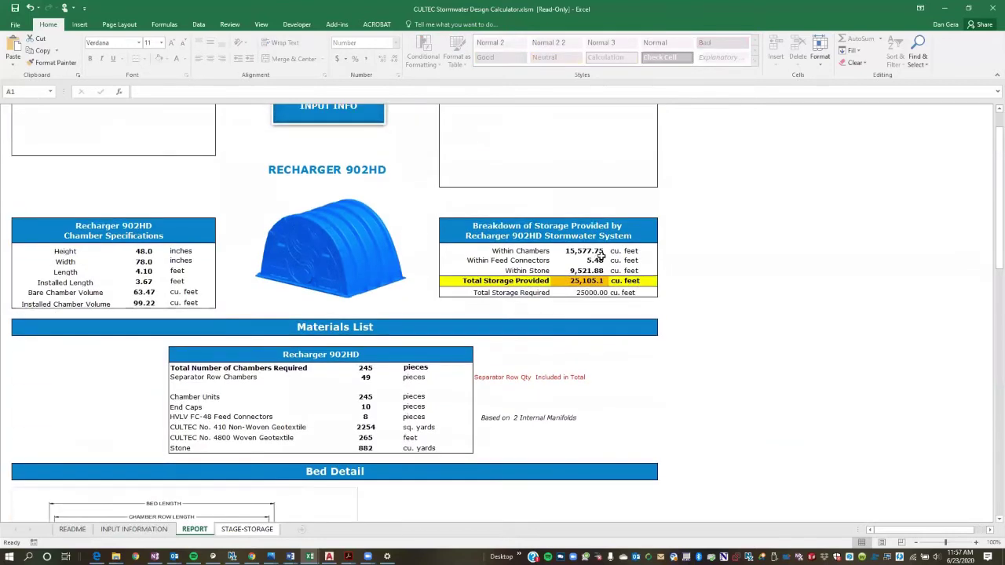
left_click(913, 541)
scroll(229, 358, "up", 3)
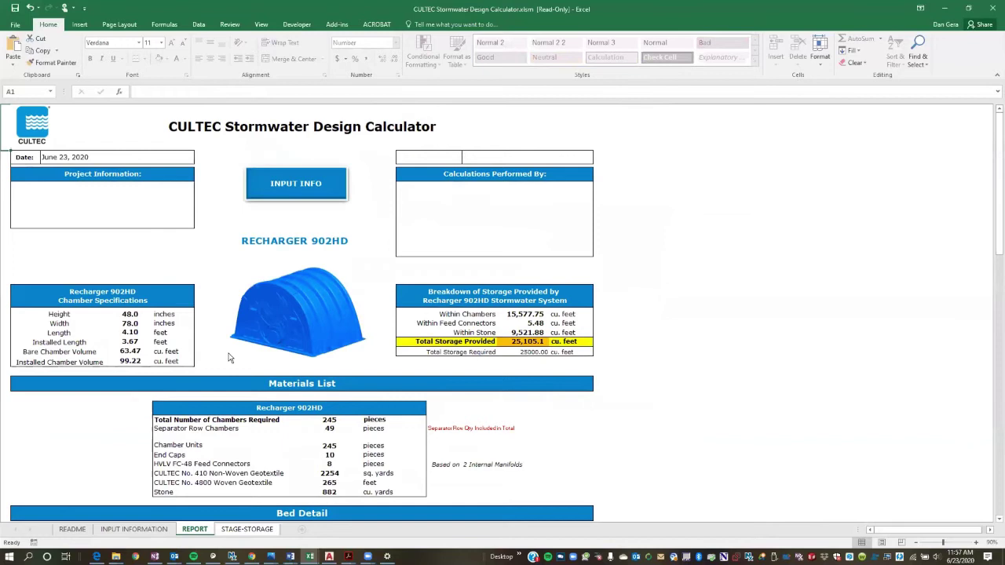
Step: Review the report's storage breakdown: total provided against required, and the shares within chambers, stone and feed connectors
scroll(509, 325, "down", 3)
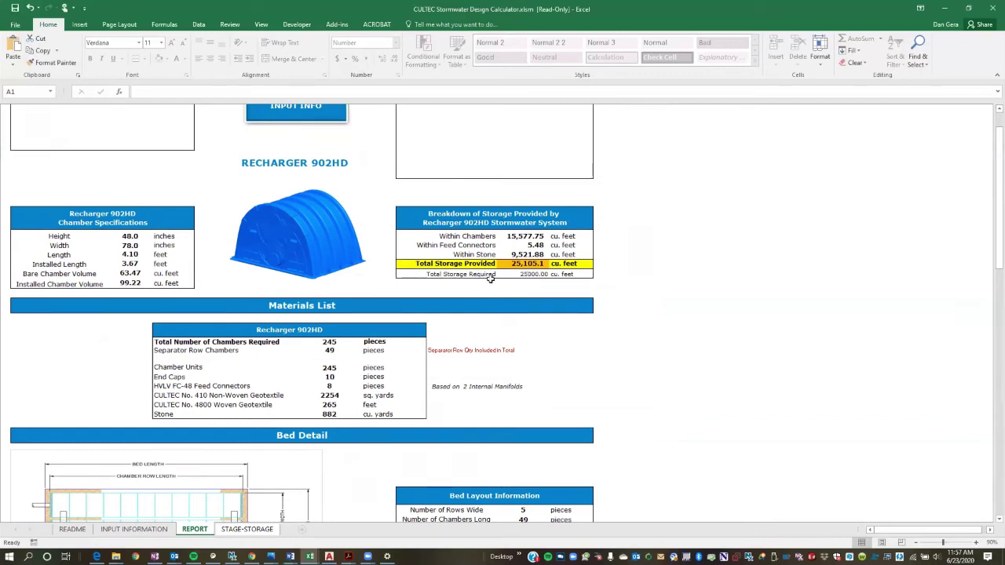
left_click(529, 271)
left_click(537, 263)
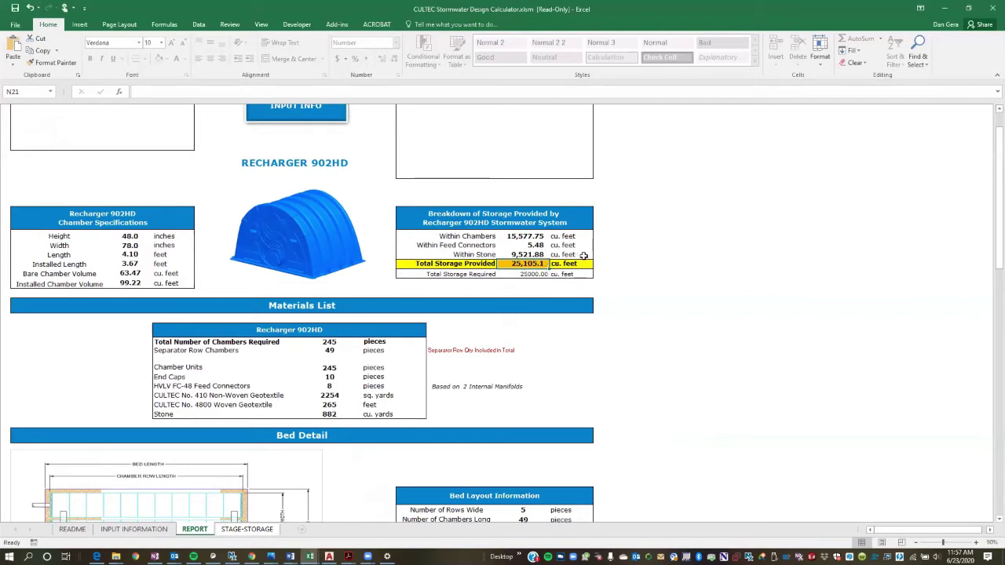
left_click_drag(530, 236, 535, 237)
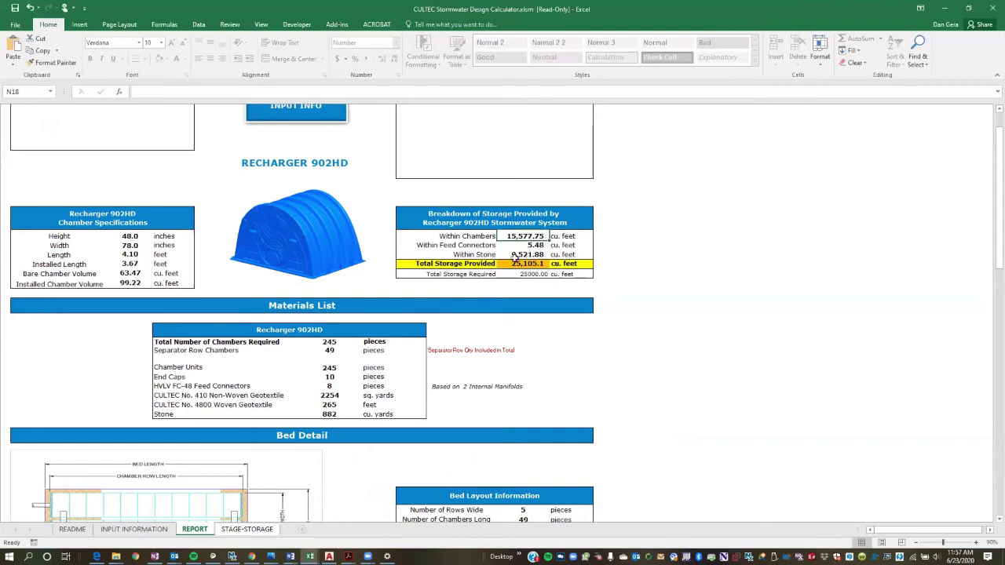
left_click(514, 255)
left_click(525, 245)
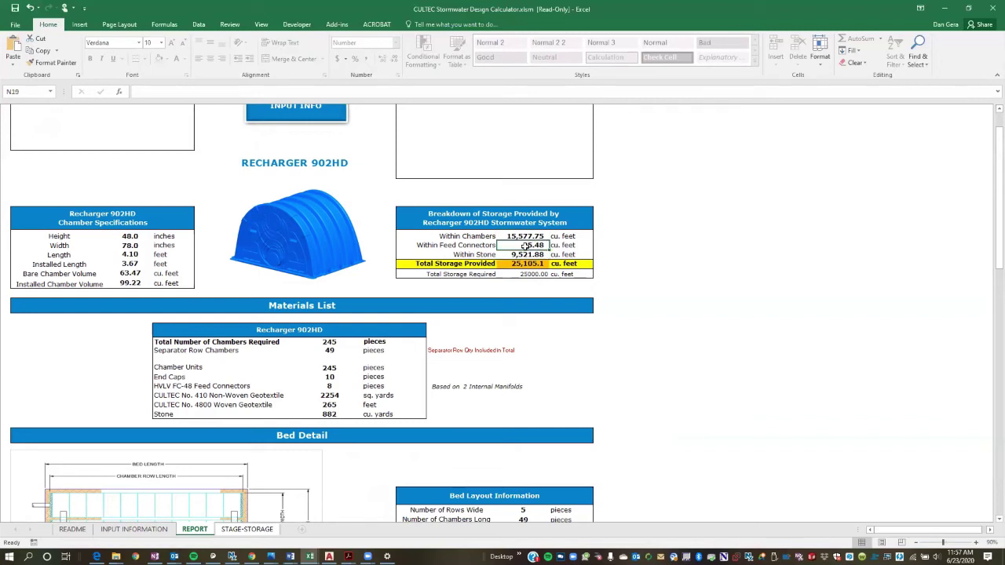
Step: Review the report's materials list, from the total number of chambers and separator row chambers to the stone quantity
scroll(525, 245, "down", 3)
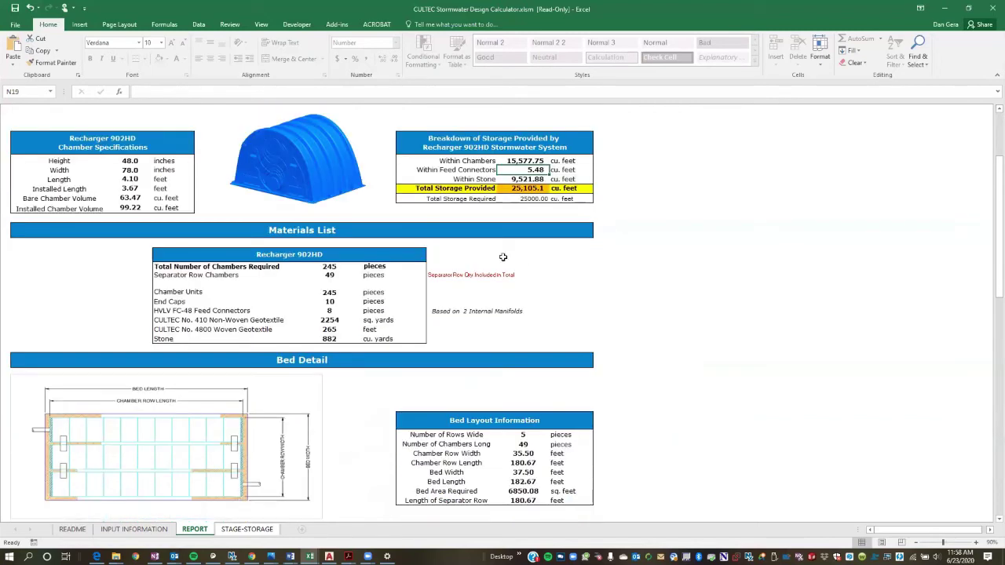
scroll(525, 245, "down", 1)
left_click_drag(172, 221, 367, 299)
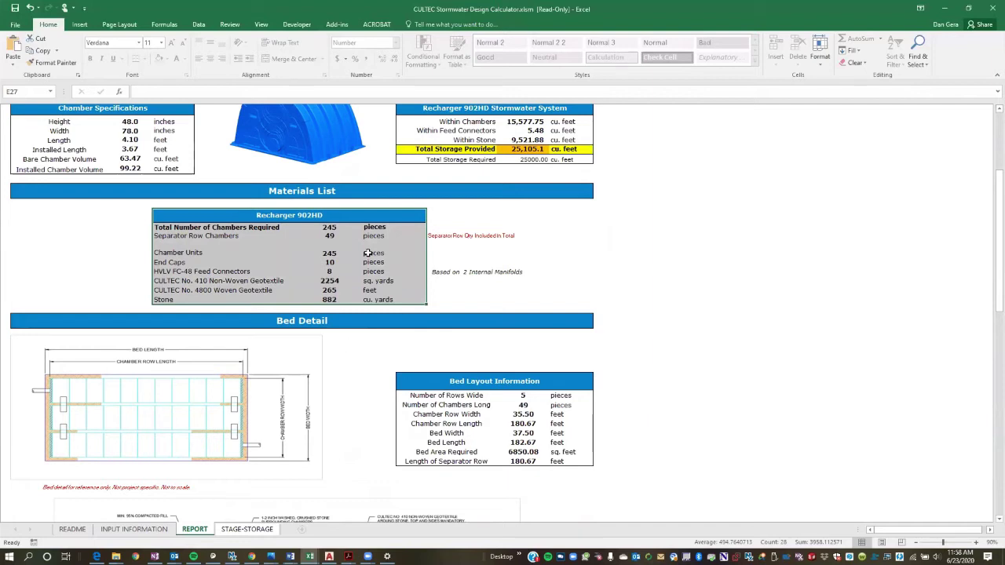
left_click(235, 235)
left_click_drag(407, 272, 402, 297)
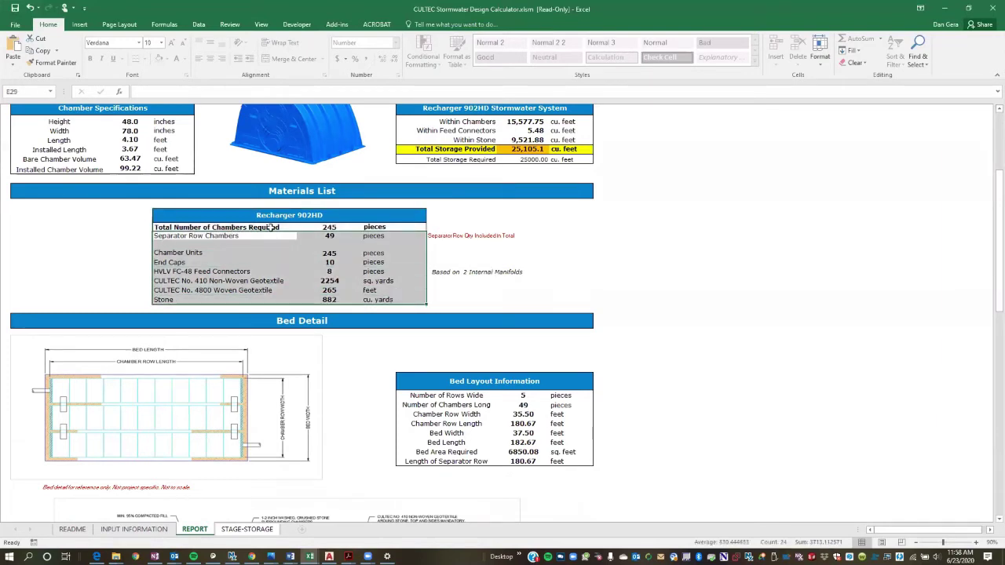
Step: Examine the Bed Layout Information table for chamber rows, bed width and length, required bed area and separator row length
scroll(628, 253, "down", 7)
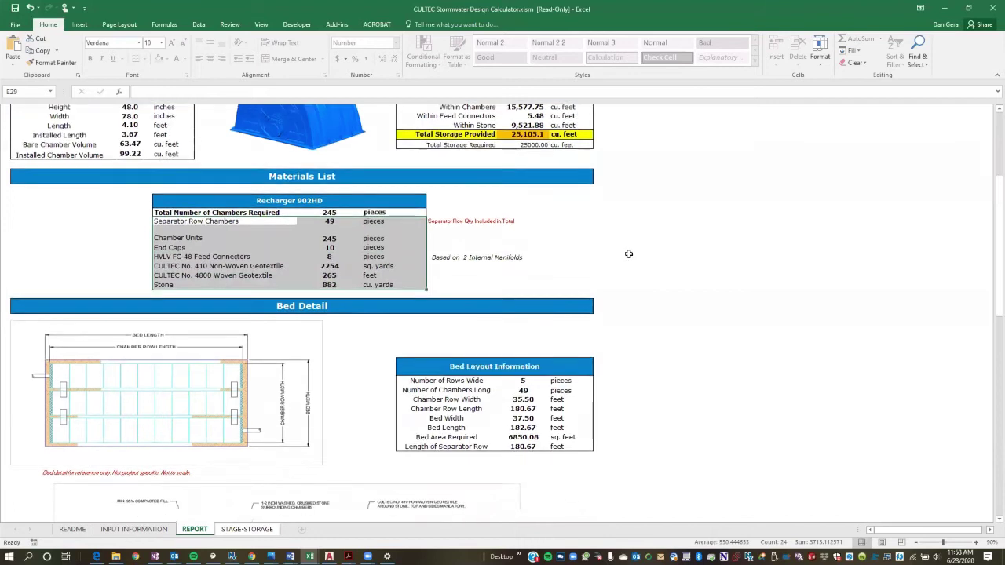
scroll(516, 228, "down", 2)
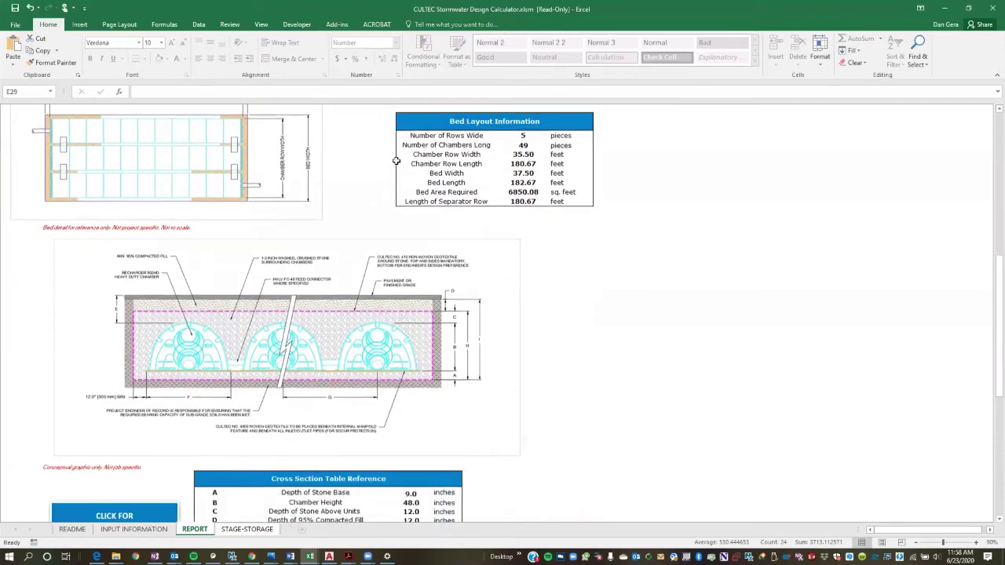
scroll(398, 161, "up", 2)
left_click_drag(409, 189, 514, 256)
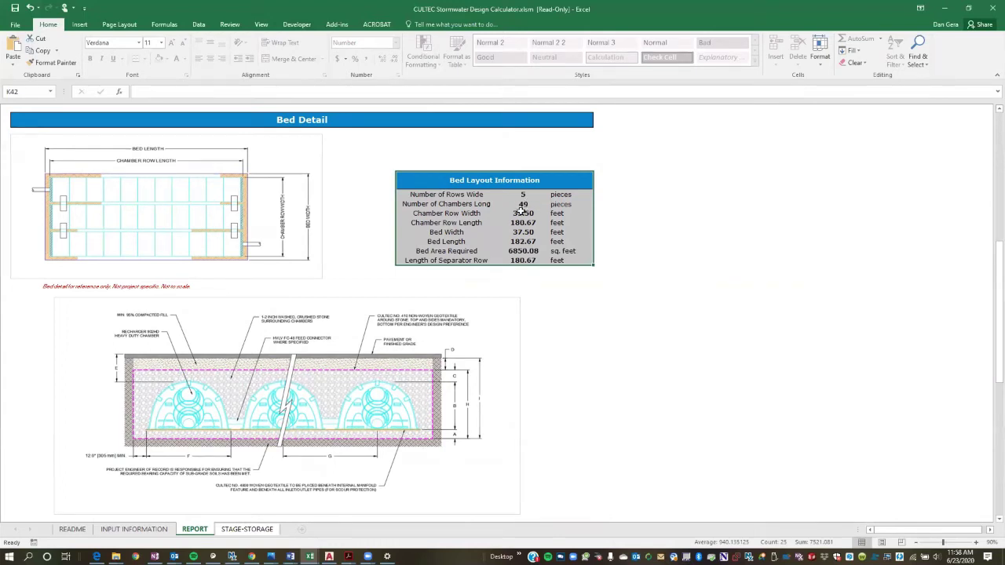
left_click_drag(518, 213, 539, 243)
left_click(527, 251)
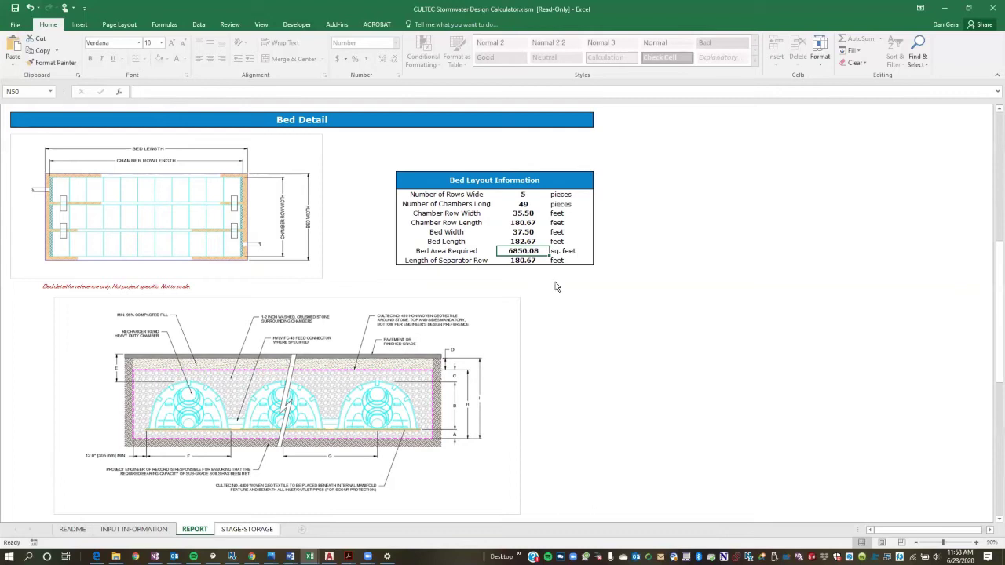
left_click(523, 260)
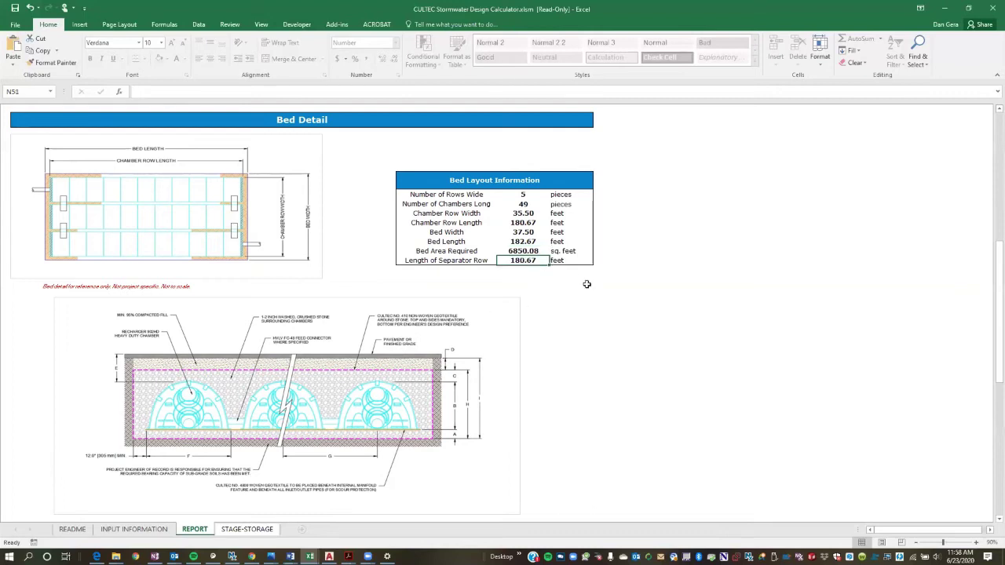
Step: Go back to the project inputs to check the Include Separator Row option, and reopen the report
left_click(126, 530)
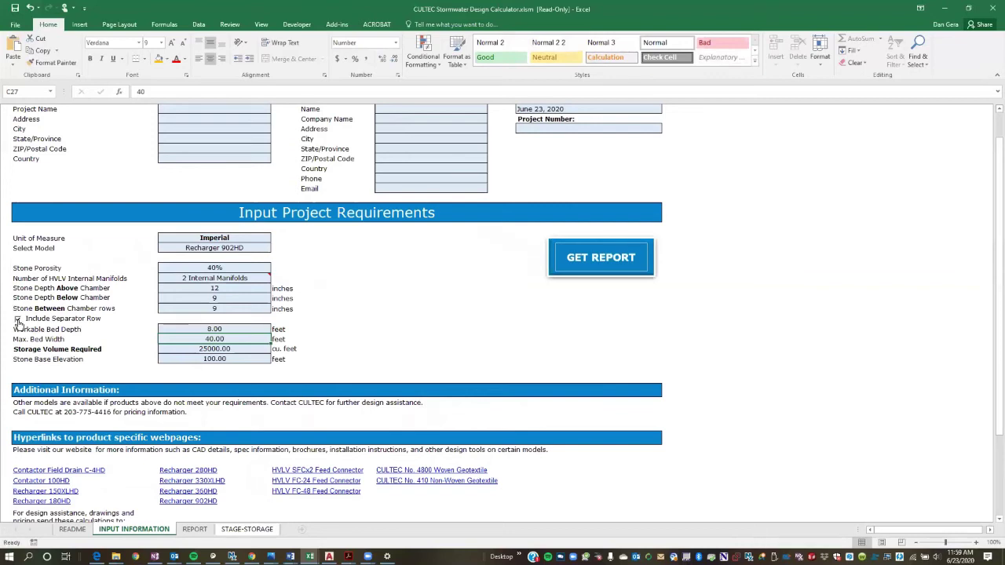
left_click(17, 320)
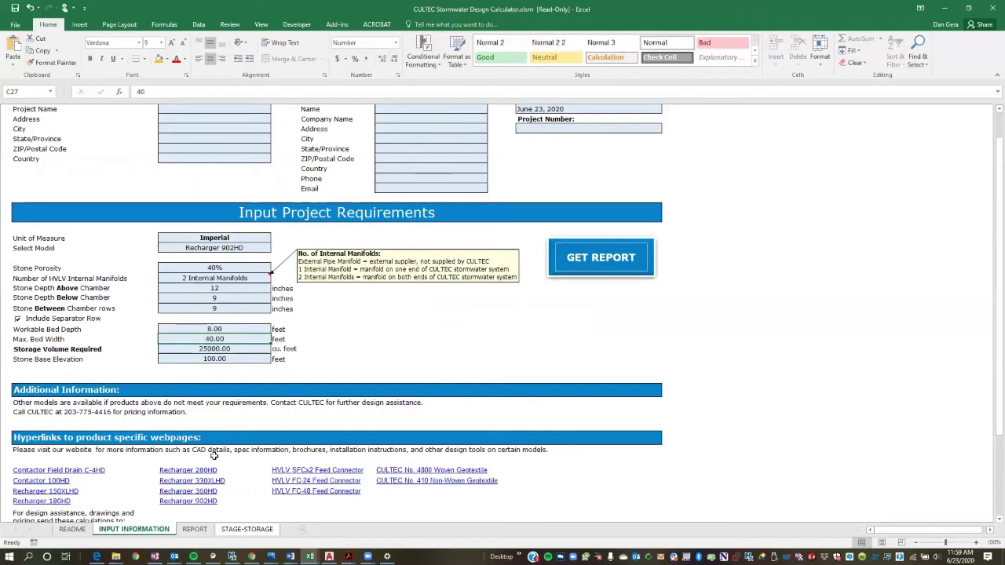
left_click(575, 261)
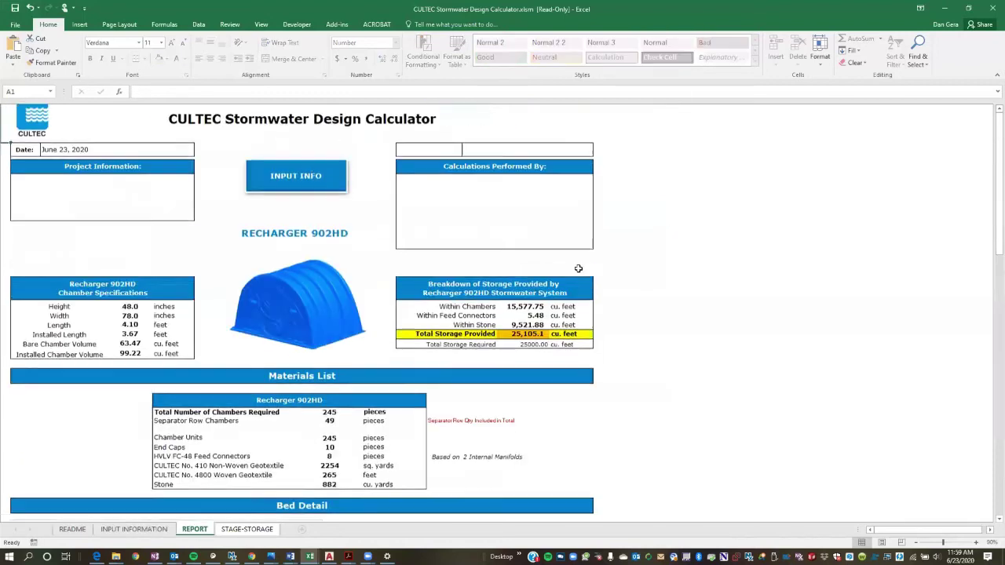
Step: Check the bed depth, stone base depth and chamber height in the Cross Section Table Reference against the cross-section drawing
scroll(573, 270, "down", 5)
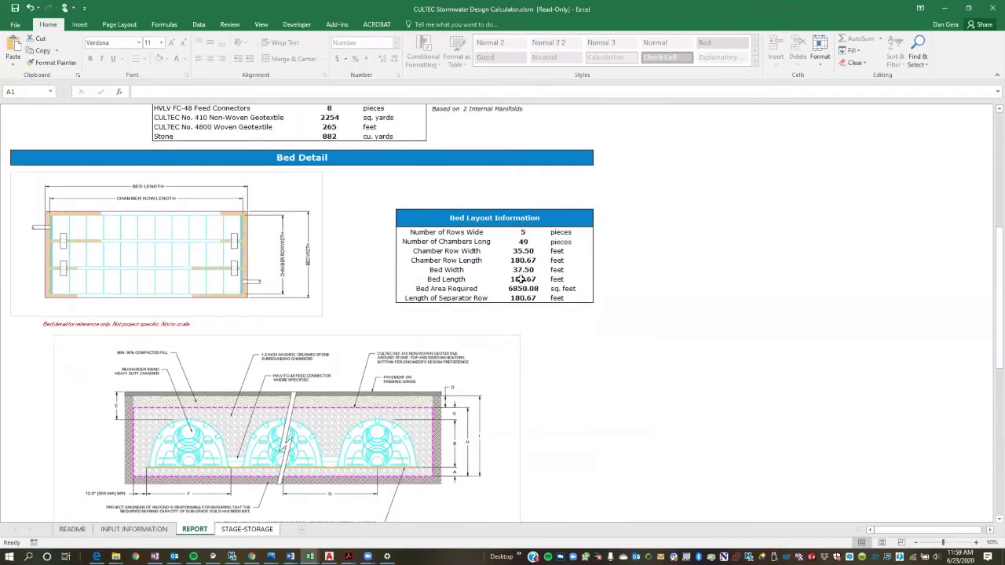
scroll(518, 283, "down", 9)
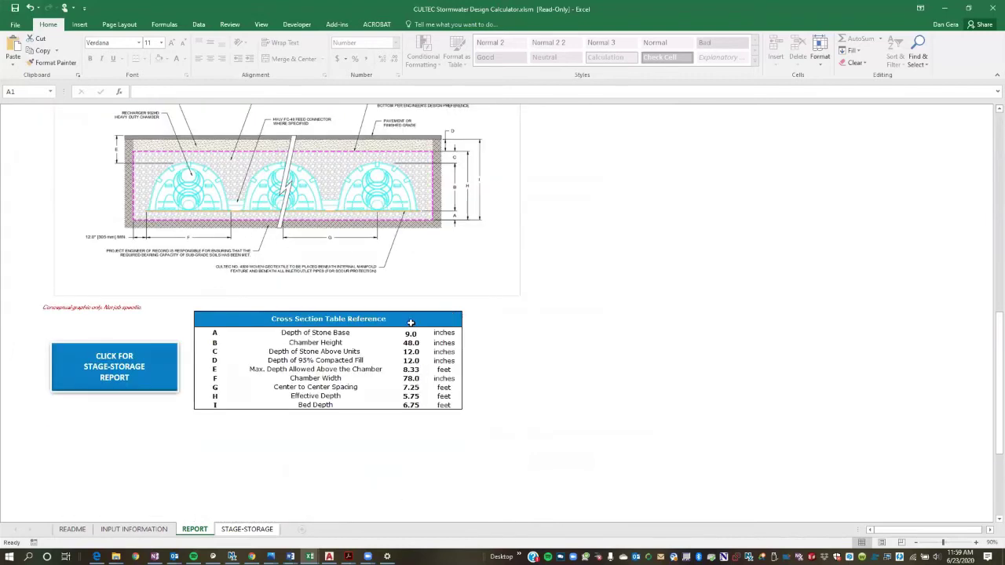
left_click(412, 405)
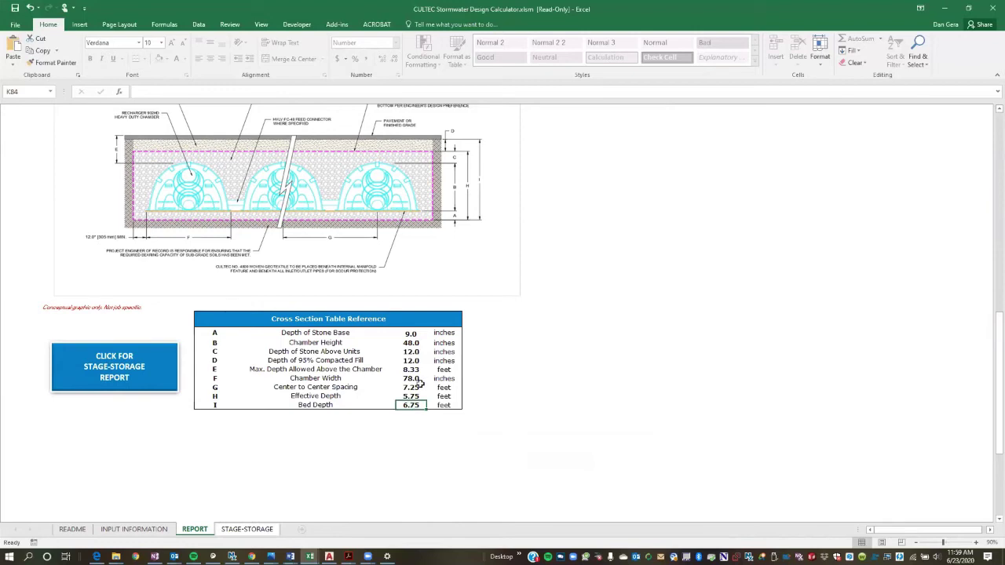
left_click(408, 333)
left_click(411, 343)
scroll(276, 222, "up", 1)
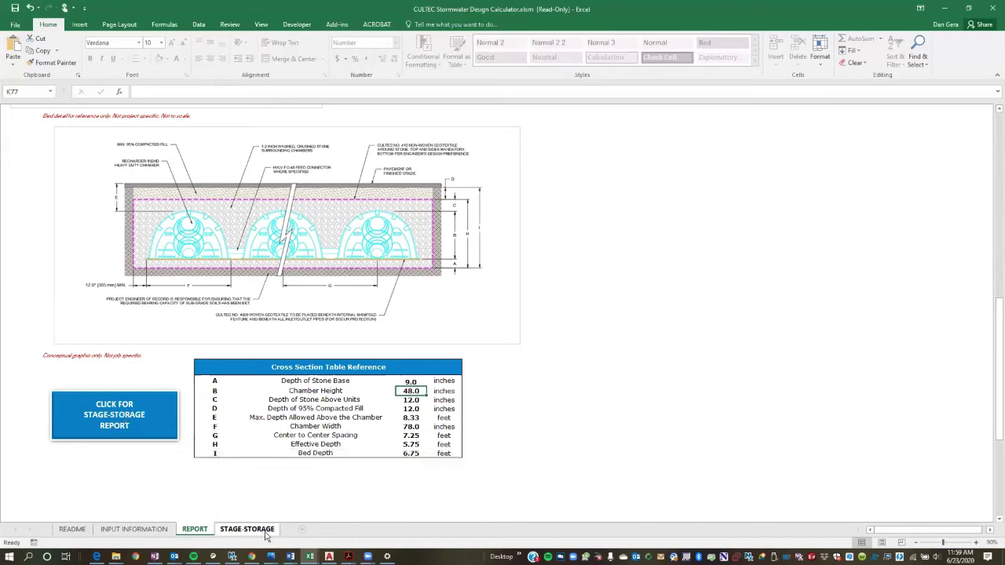
Step: Open the stage-storage report and examine the incremental storage volumes over the full system height, down to the bottom of stone elevation
left_click(105, 418)
scroll(197, 309, "down", 3)
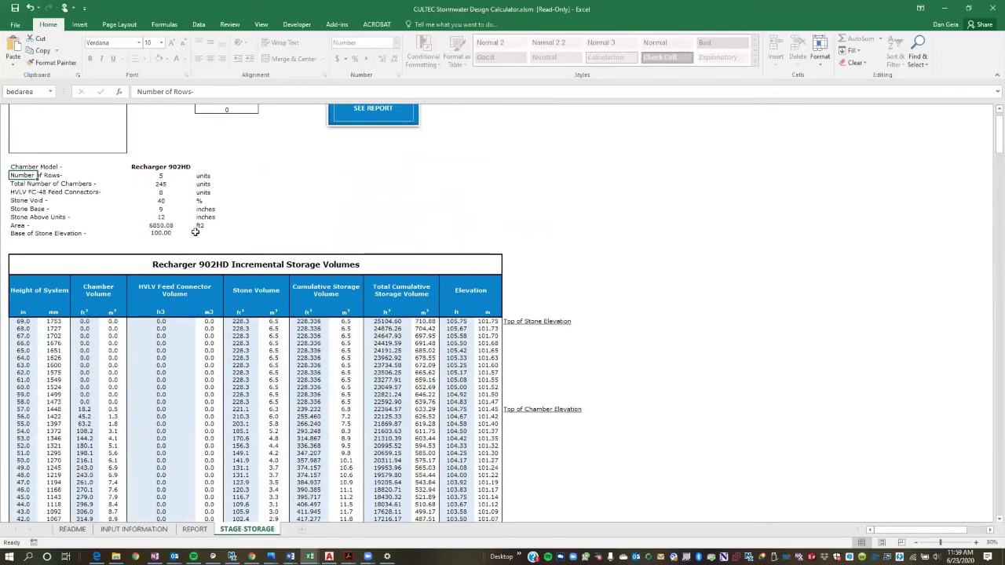
scroll(195, 232, "down", 9)
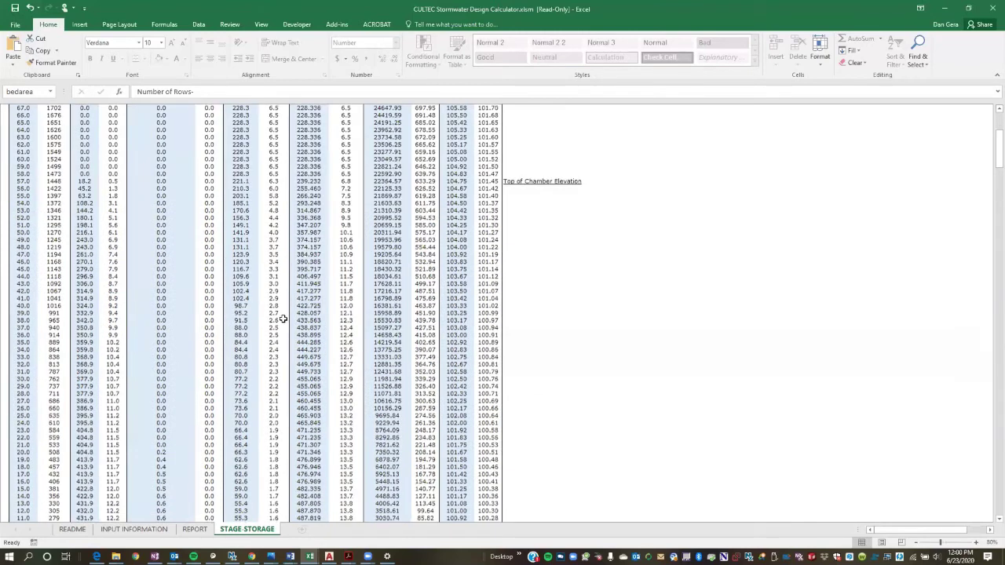
scroll(283, 319, "down", 2)
scroll(196, 392, "down", 1, "ctrl")
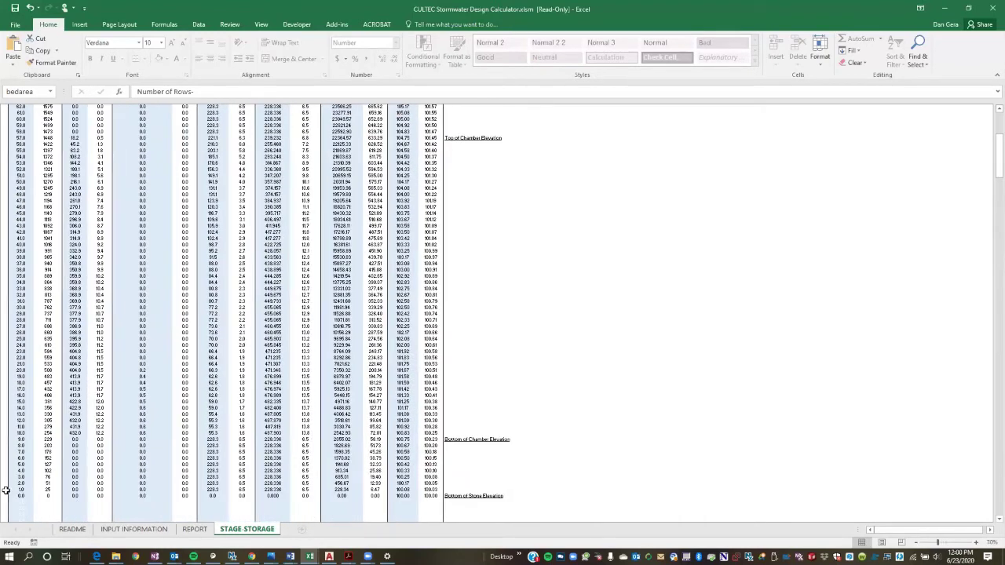
scroll(20, 479, "up", 9)
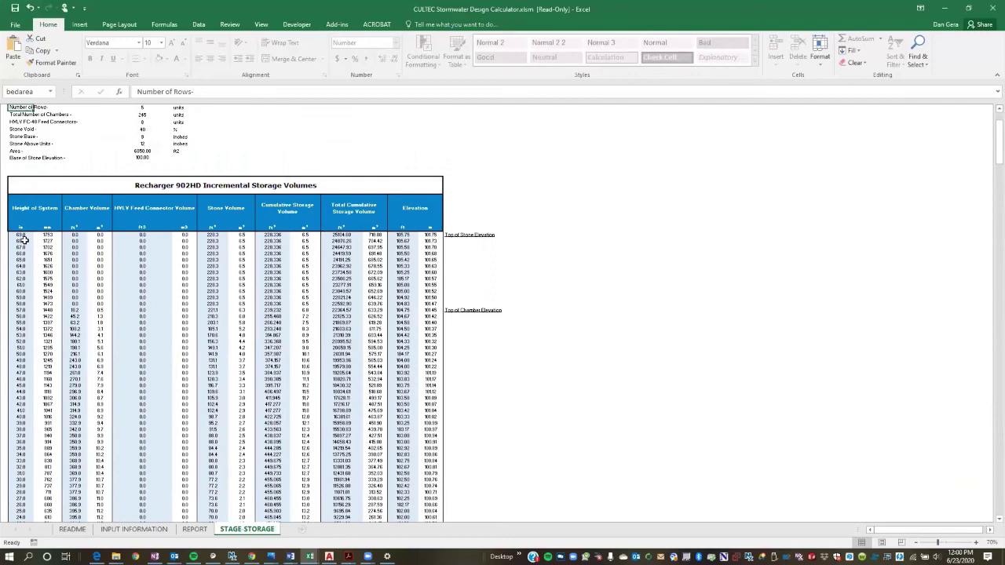
scroll(35, 314, "down", 9)
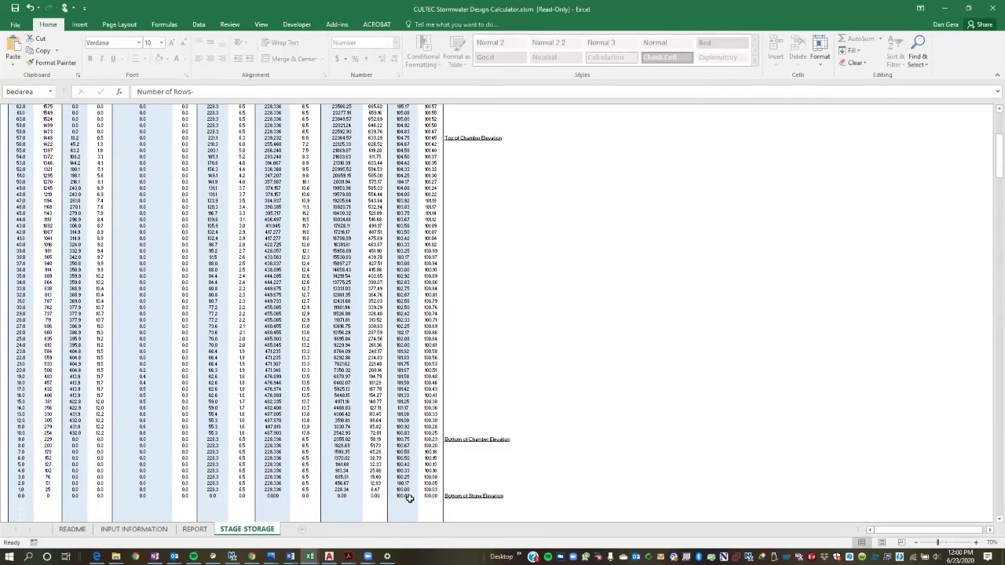
scroll(397, 431, "up", 9)
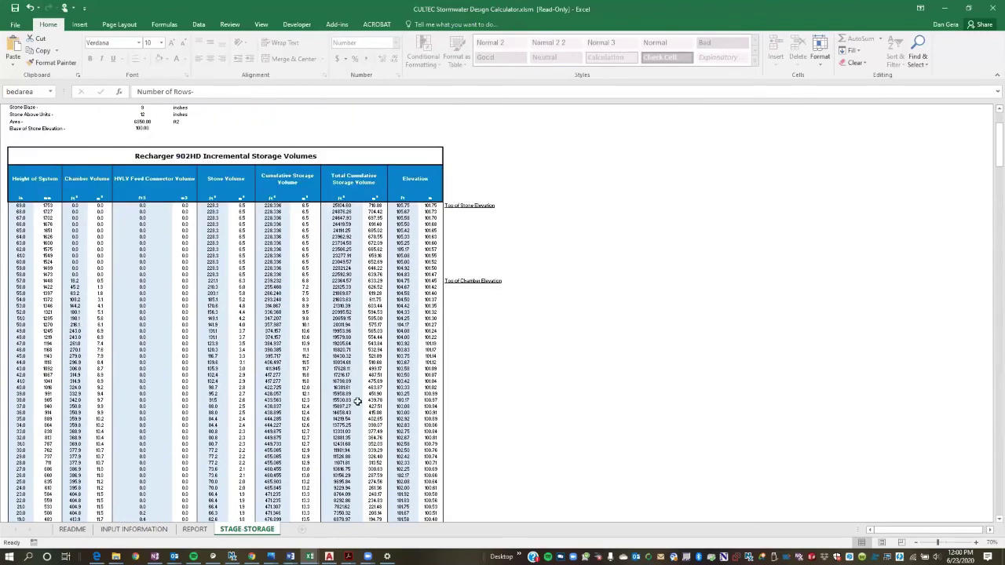
Step: Examine the total cumulative storage volumes and the elevations marked for the top and bottom of stone and chamber
scroll(329, 192, "up", 4, "ctrl")
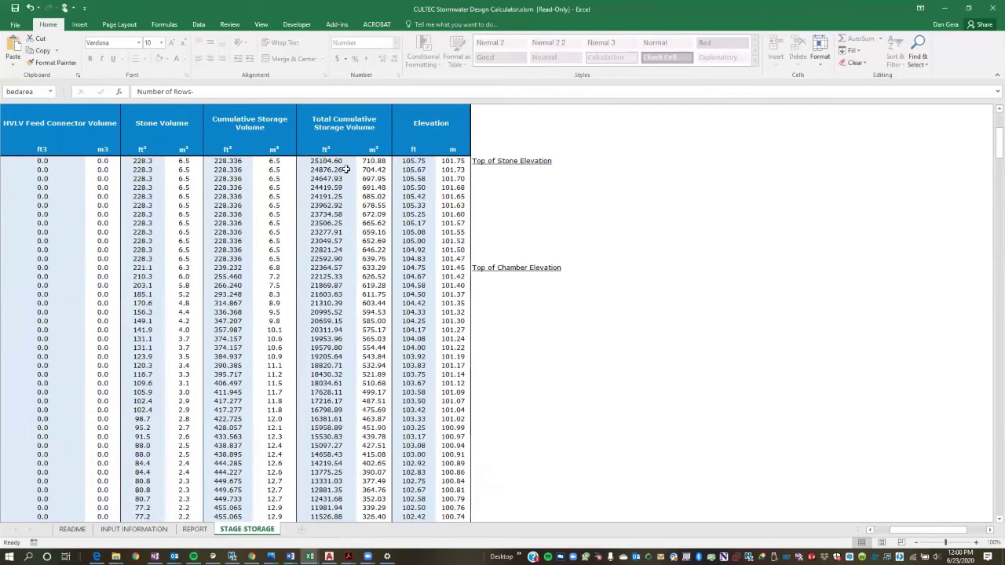
scroll(500, 196, "down", 1, "ctrl")
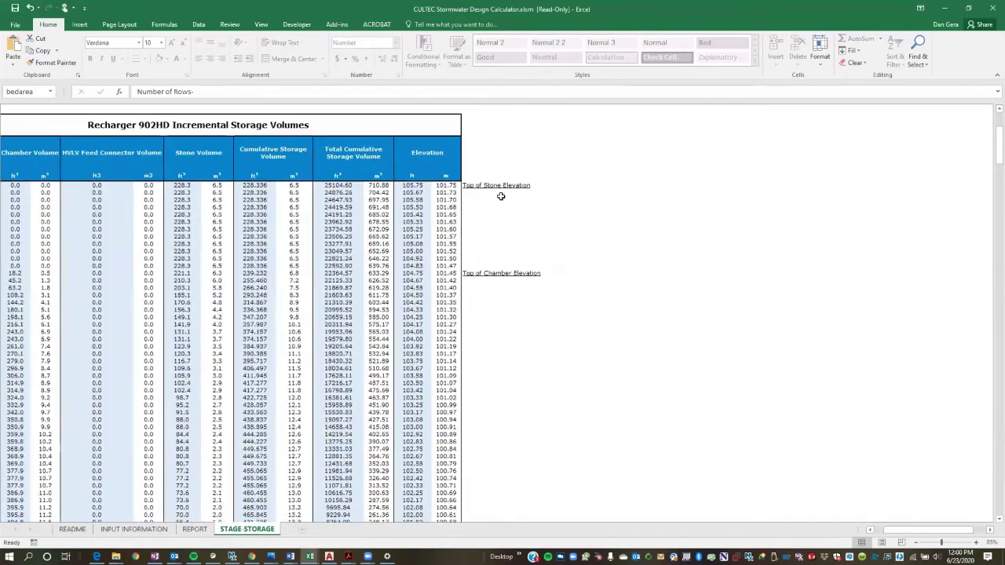
scroll(446, 269, "down", 2)
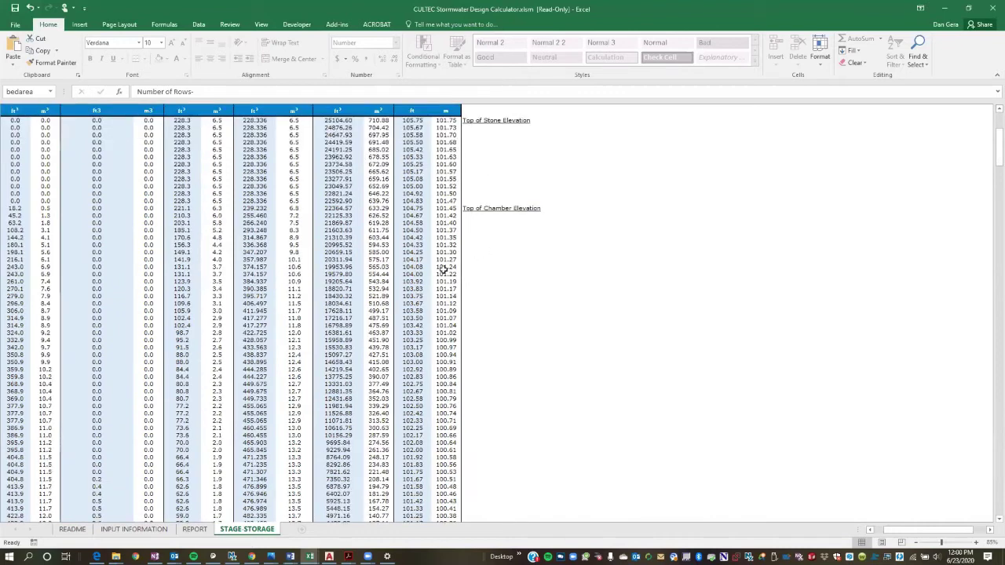
scroll(277, 280, "down", 1, "ctrl")
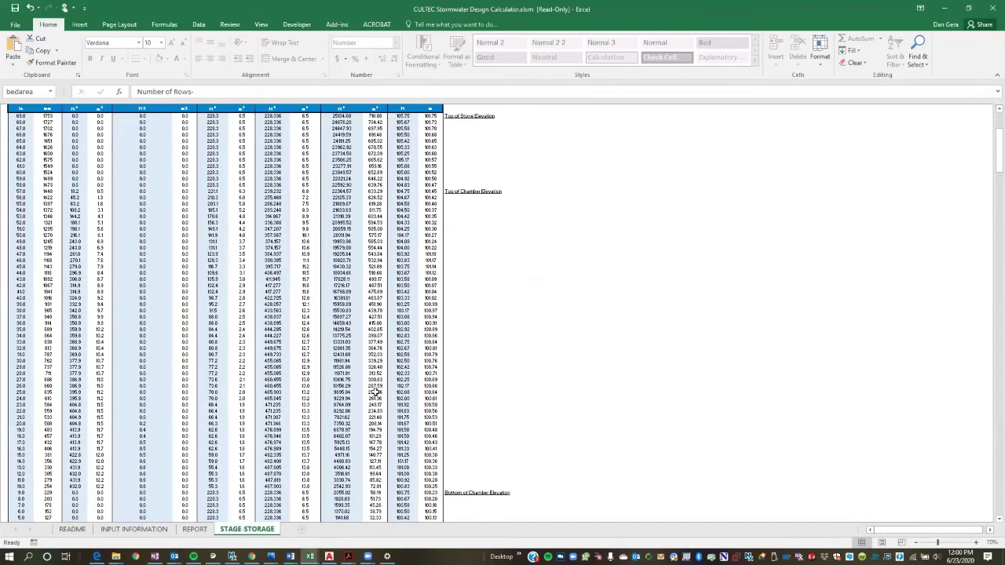
scroll(377, 390, "down", 1)
scroll(409, 408, "down", 1)
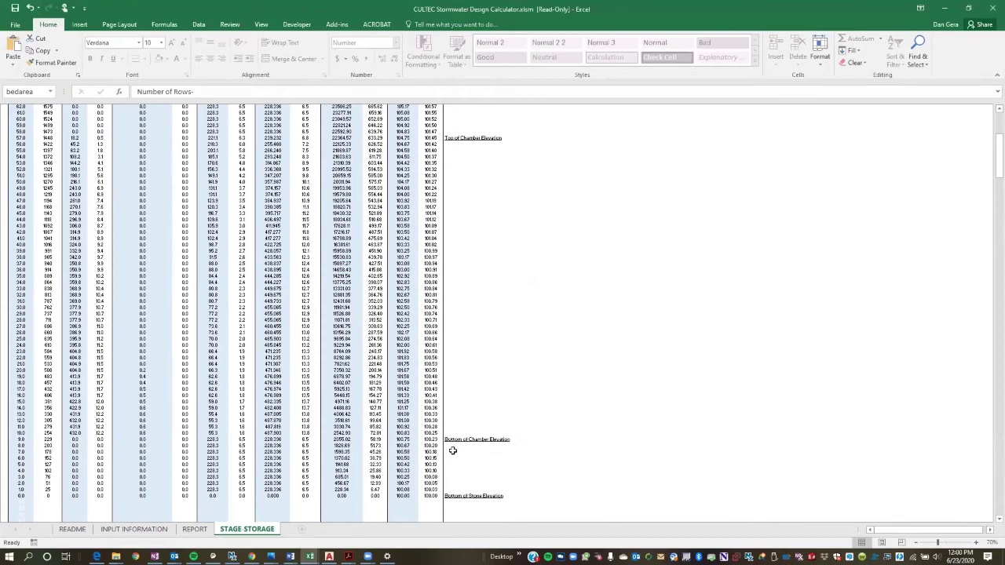
Step: Return to the start of the incremental storage table and check the chamber and stone elevation labels against the design summary
scroll(467, 479, "up", 3)
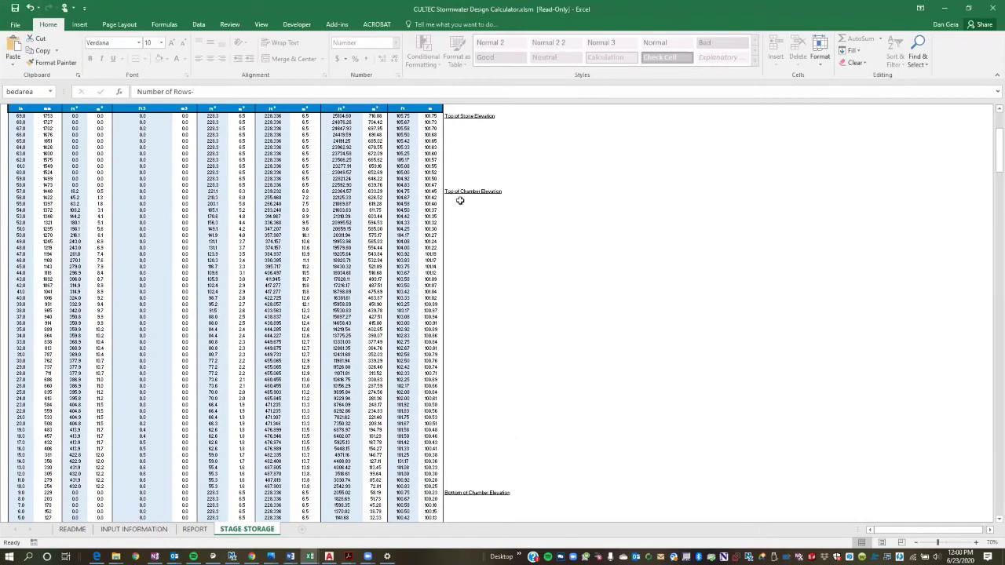
scroll(462, 197, "up", 3)
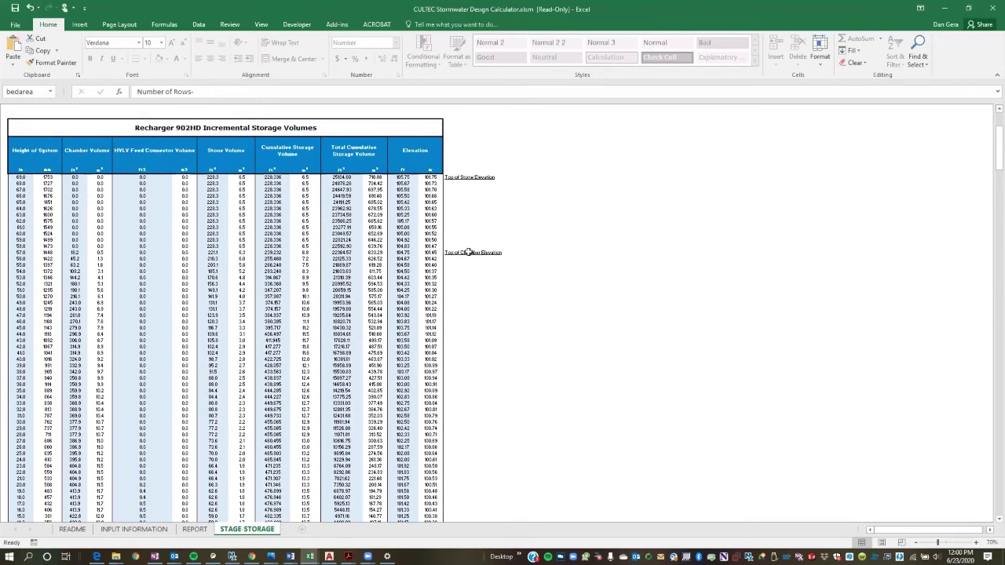
scroll(285, 403, "up", 3)
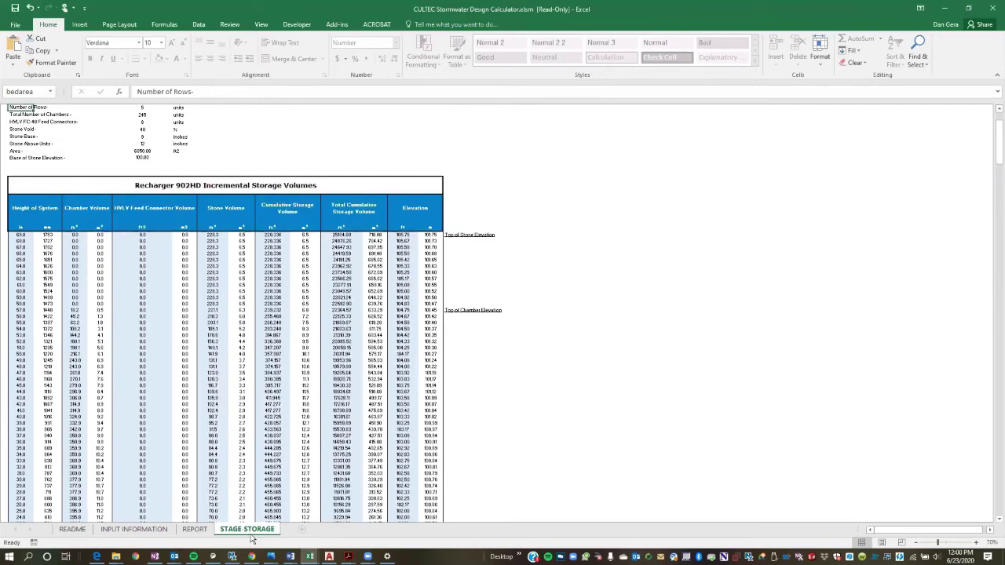
scroll(228, 207, "up", 2)
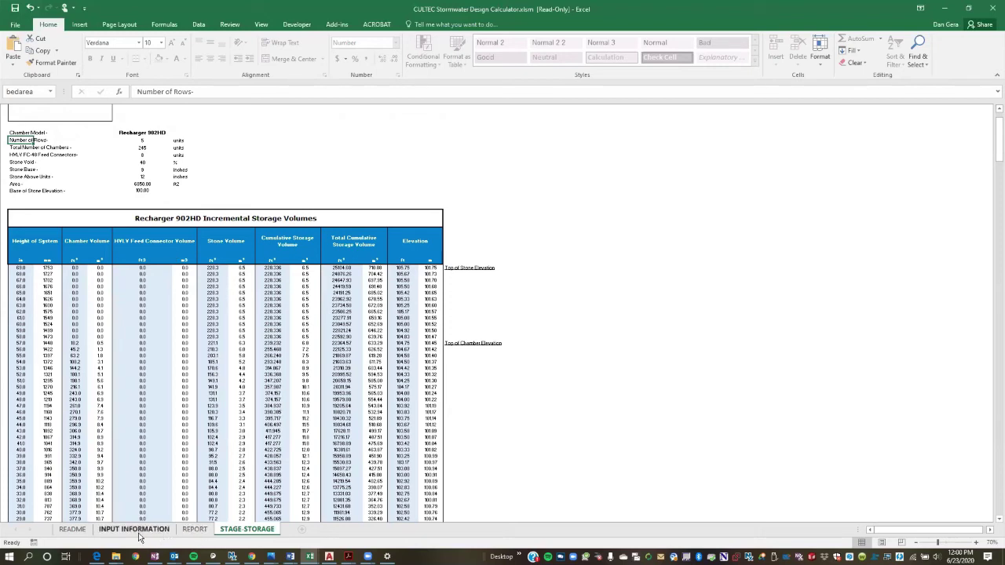
Step: Reopen the report and check the bed length in the Bed Layout Information
left_click(194, 530)
scroll(463, 257, "up", 7)
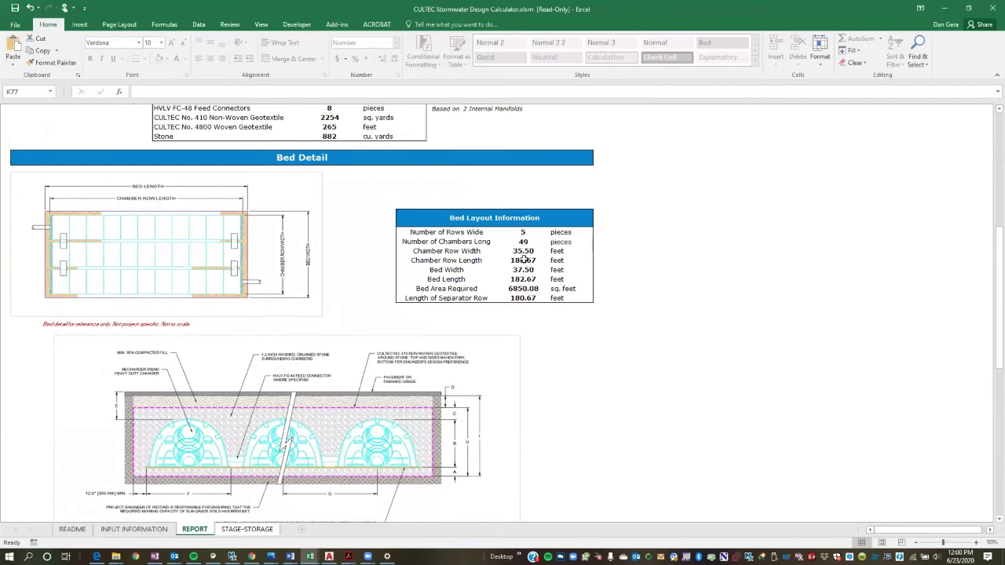
left_click(522, 280)
Step: Set the maximum bed width to 45 feet in the project inputs and regenerate the report
left_click(130, 532)
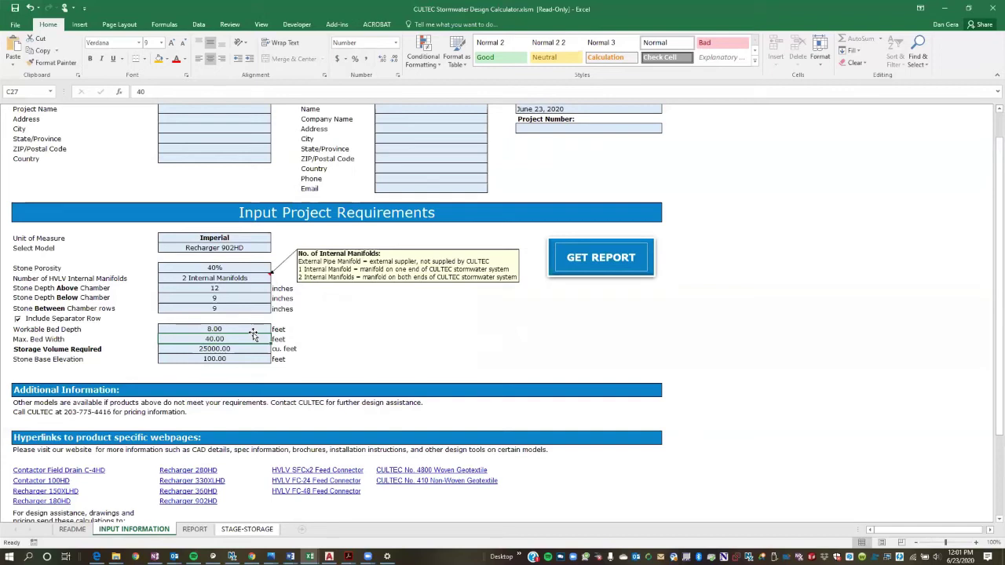
type("45")
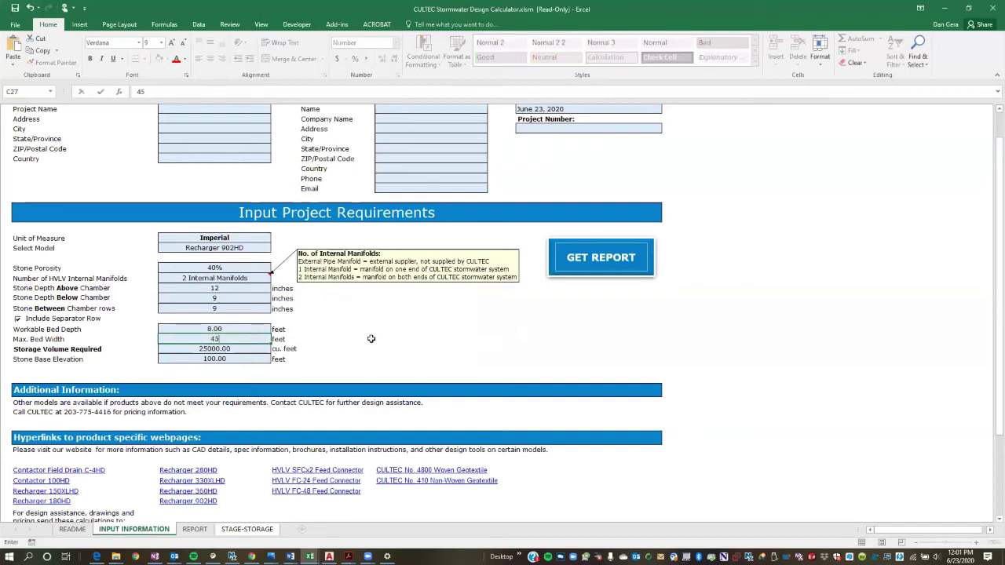
left_click(576, 262)
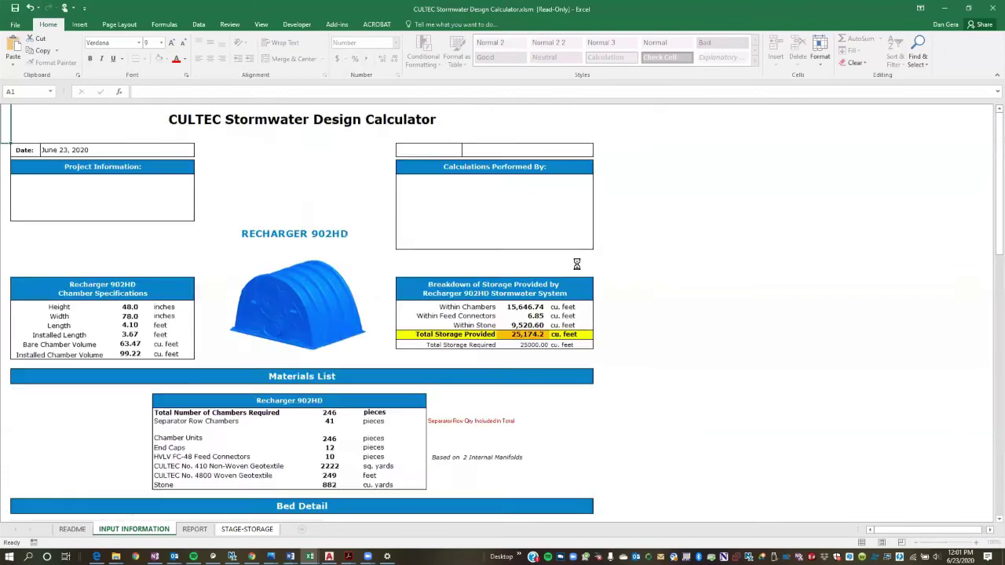
Step: Check the number of rows, bed width and bed length in the regenerated report's Bed Layout Information
scroll(576, 263, "down", 5)
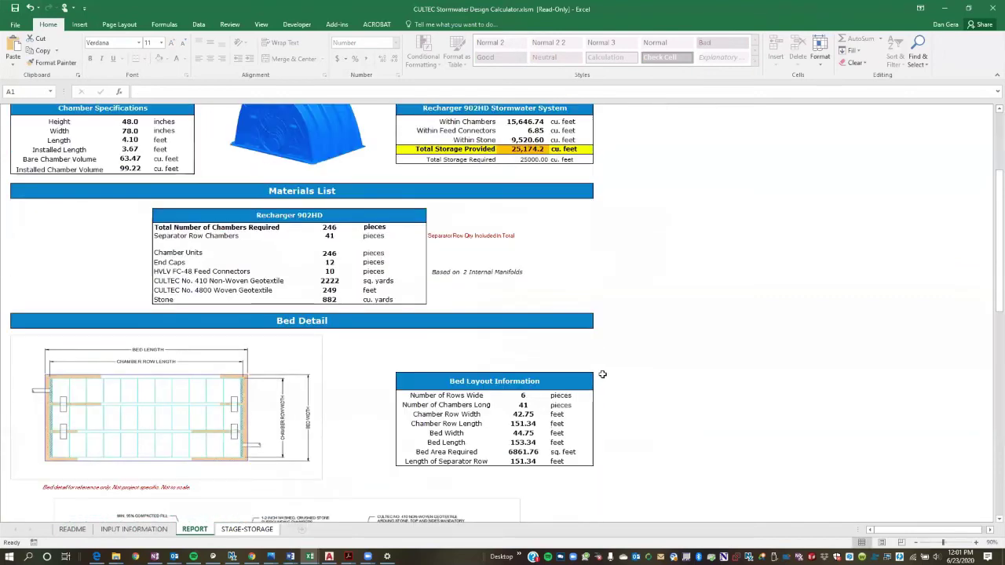
left_click(525, 396)
scroll(525, 395, "down", 2)
left_click(524, 392)
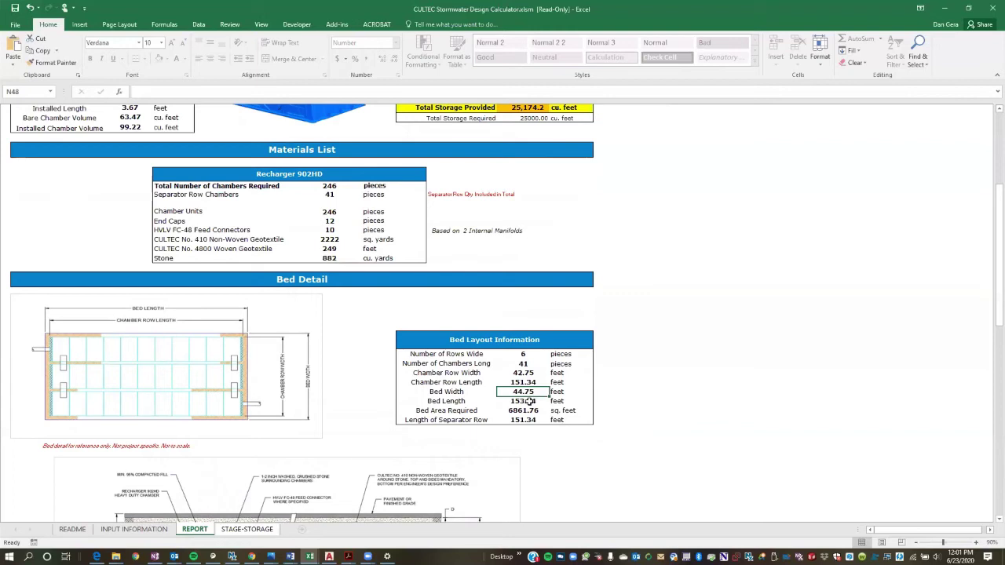
left_click(526, 401)
Step: Set the maximum bed width to 55 feet in the project inputs and regenerate the report
left_click(155, 529)
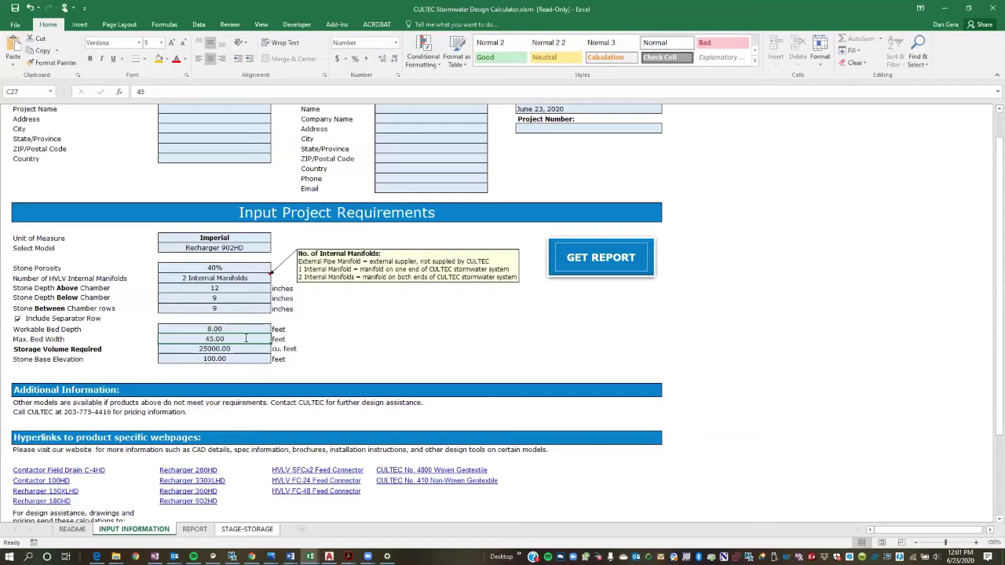
type("55")
key("Return")
left_click(591, 257)
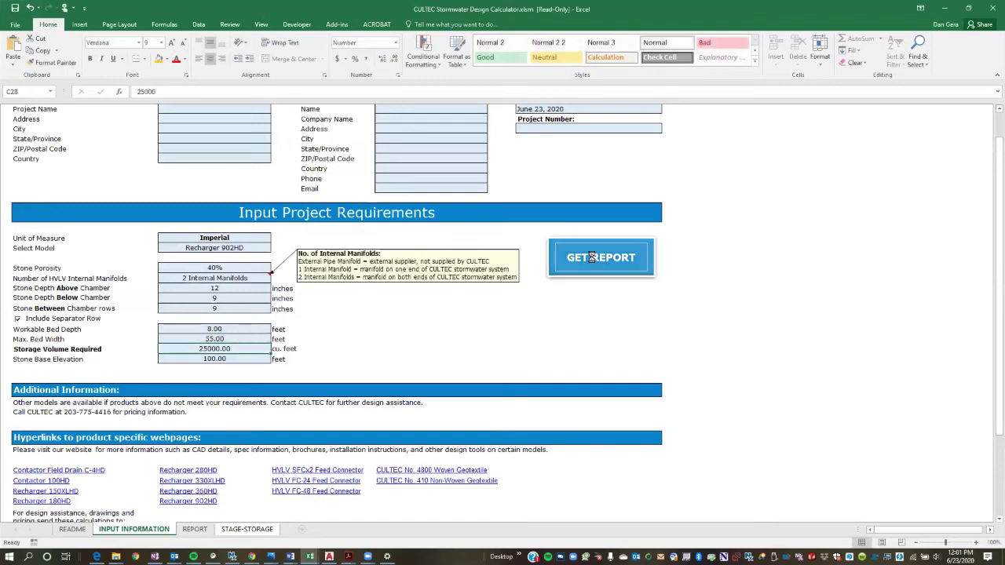
Step: Check the bed length and the separator row length in the Bed Layout Information for the wider bed
scroll(544, 336, "down", 7)
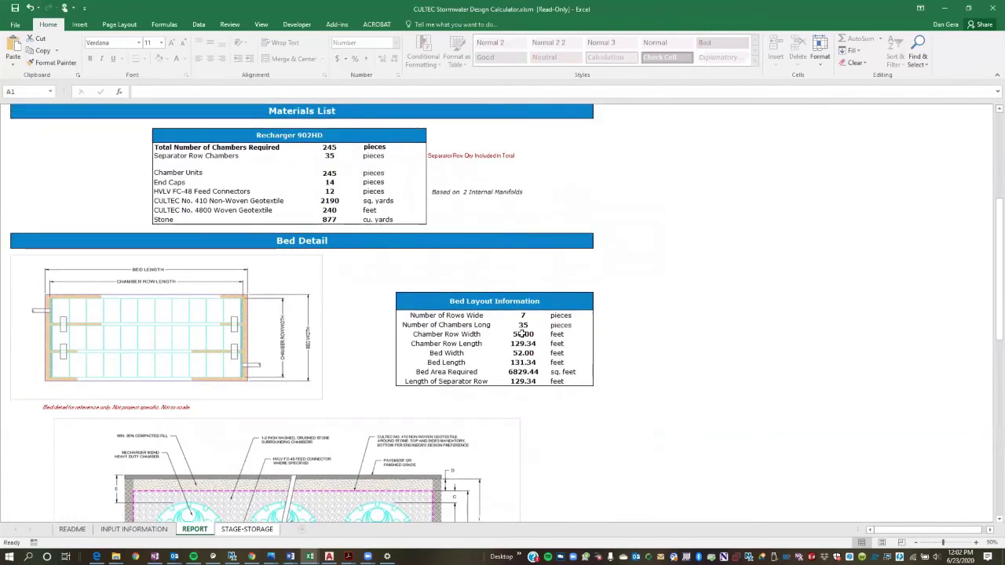
left_click(528, 362)
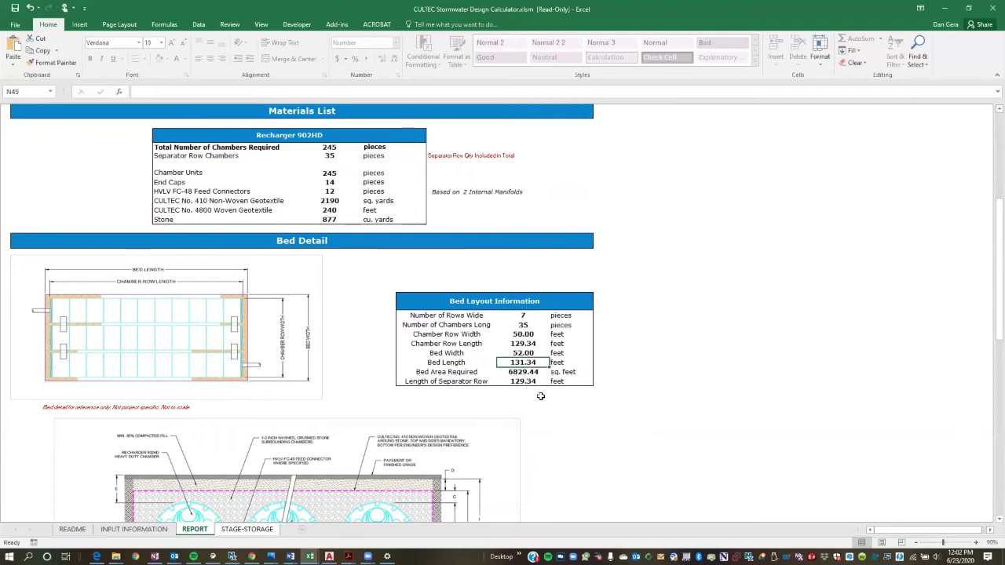
left_click(525, 381)
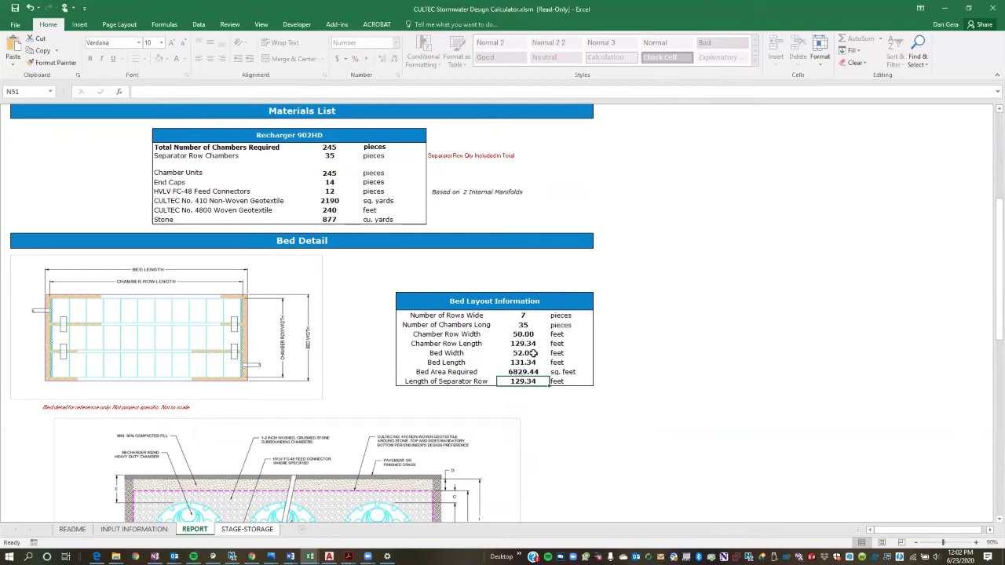
scroll(534, 357, "down", 3)
Step: Go back to the project inputs and examine the unit of measure and the available chamber models, keeping Recharger 902HD
left_click(133, 529)
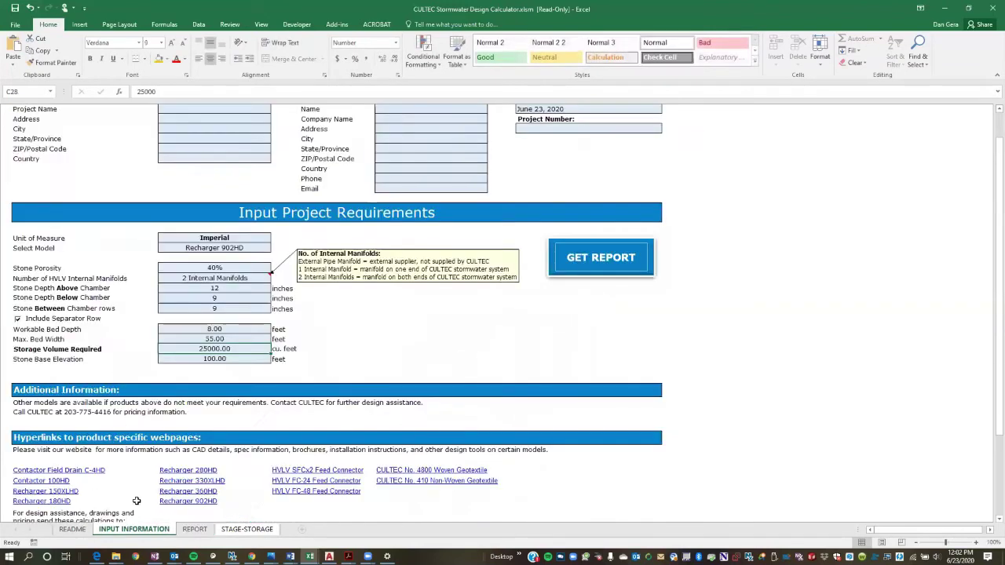
scroll(314, 420, "up", 3)
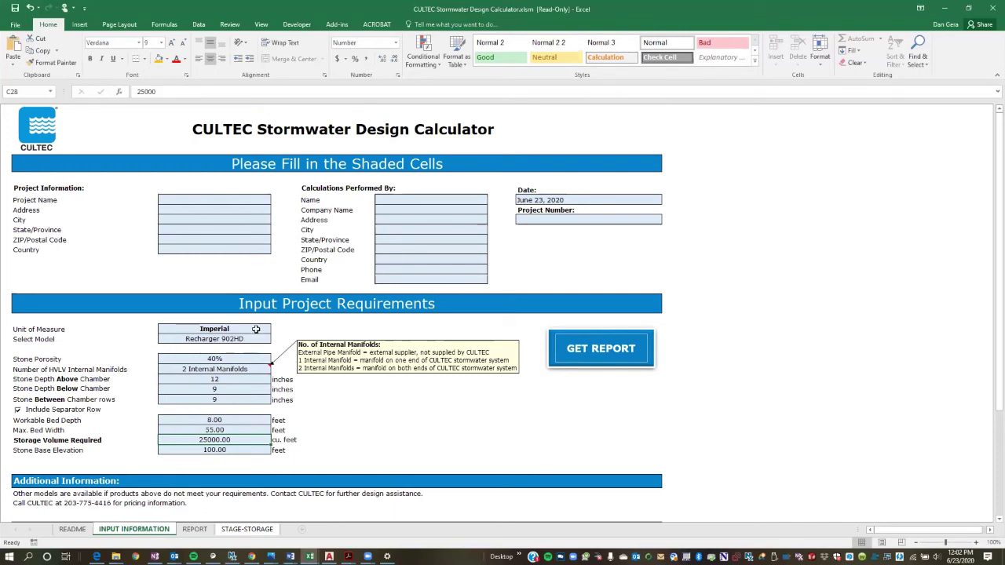
left_click(16, 329)
left_click(18, 340)
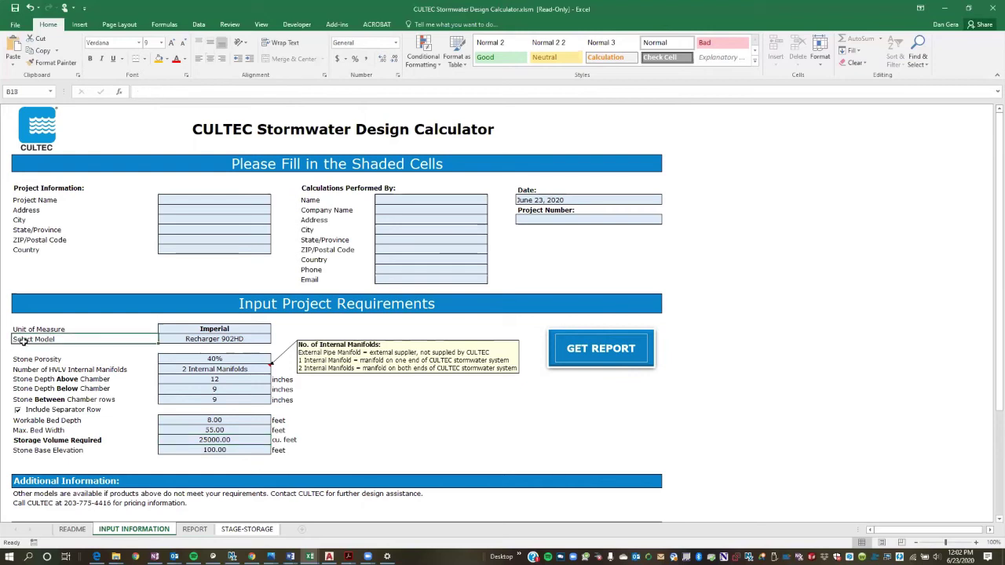
left_click(272, 339)
left_click(265, 339)
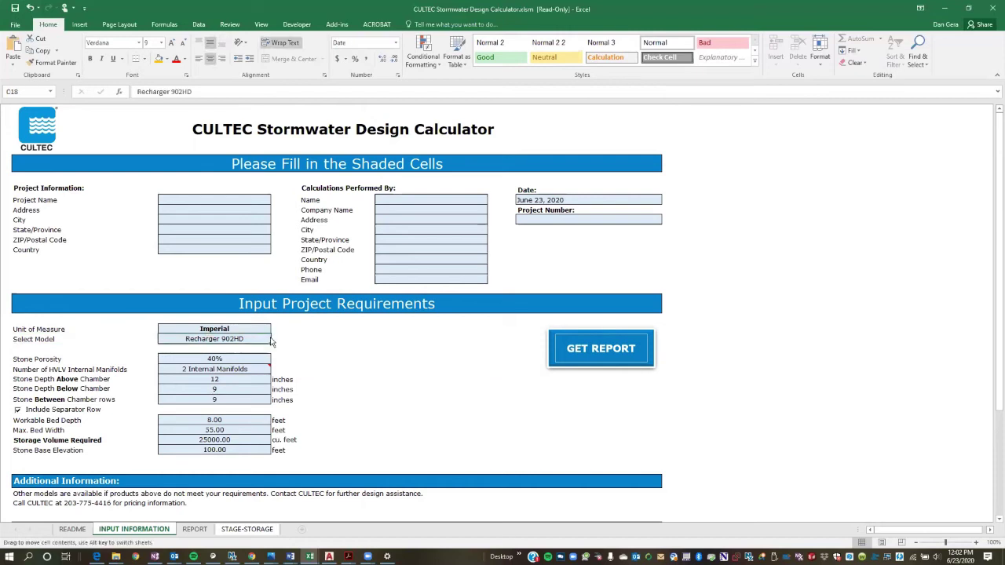
left_click(275, 338)
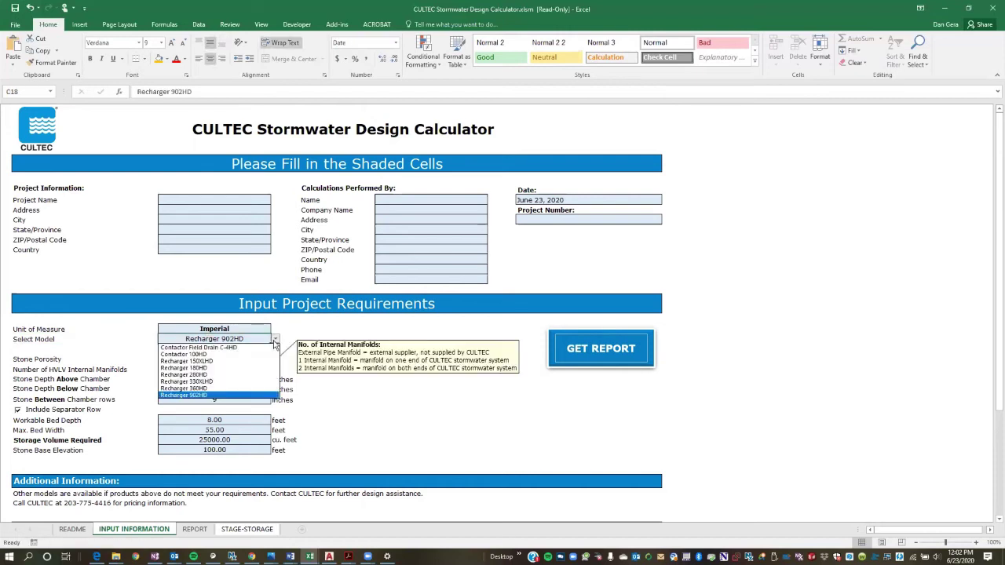
left_click(254, 340)
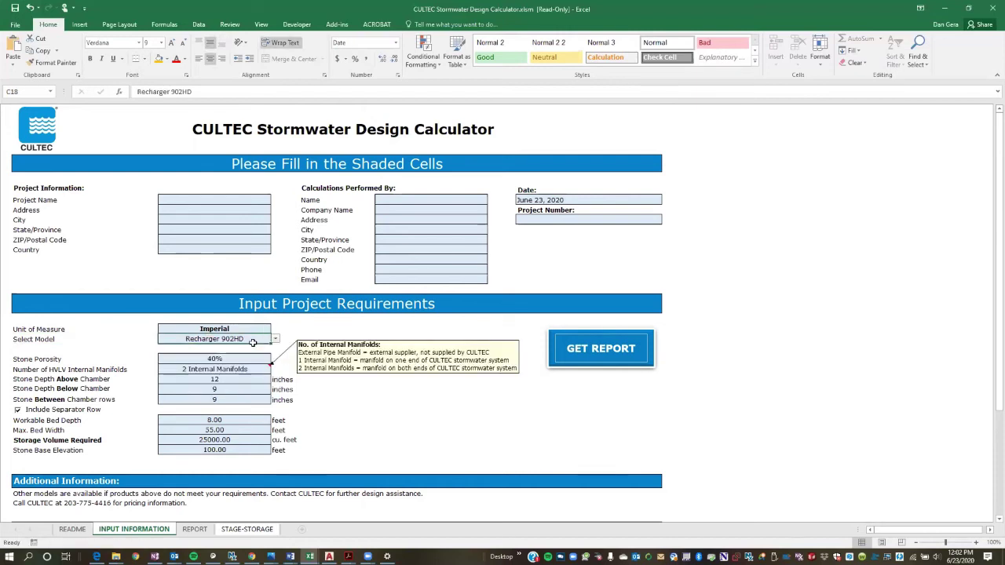
Step: Review the workable bed depth, required storage volume and maximum bed width in the project requirements
left_click(206, 421)
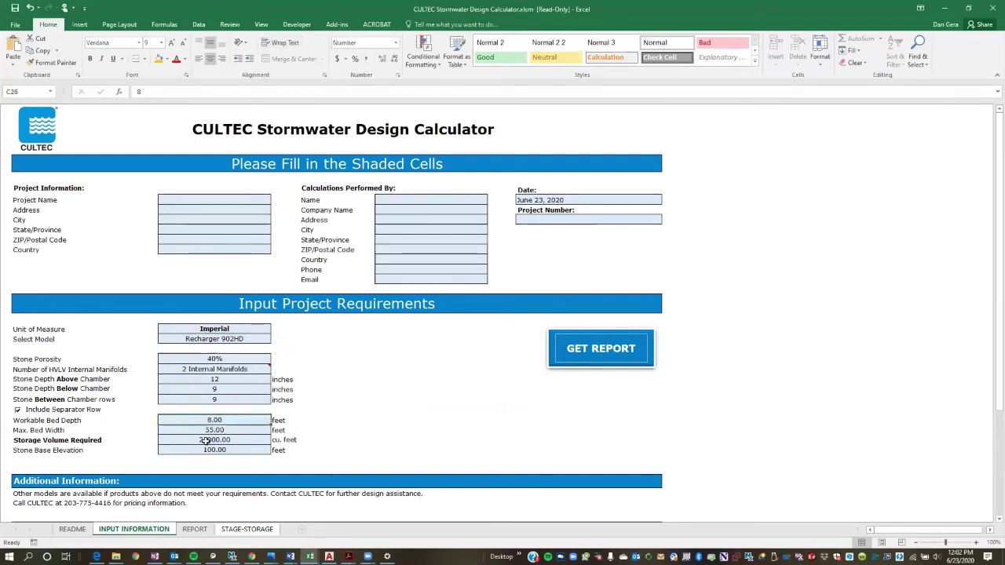
left_click(205, 440)
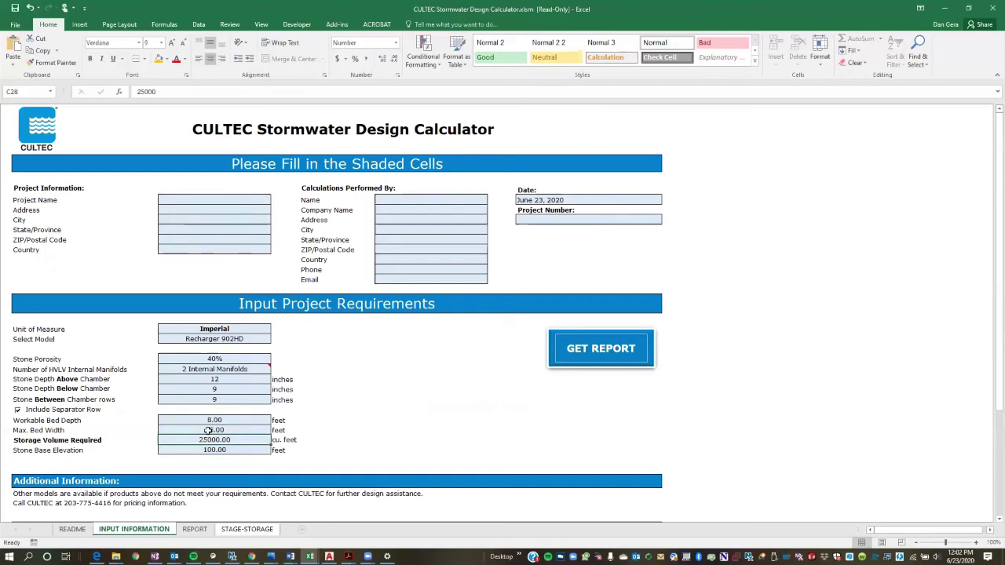
left_click(208, 430)
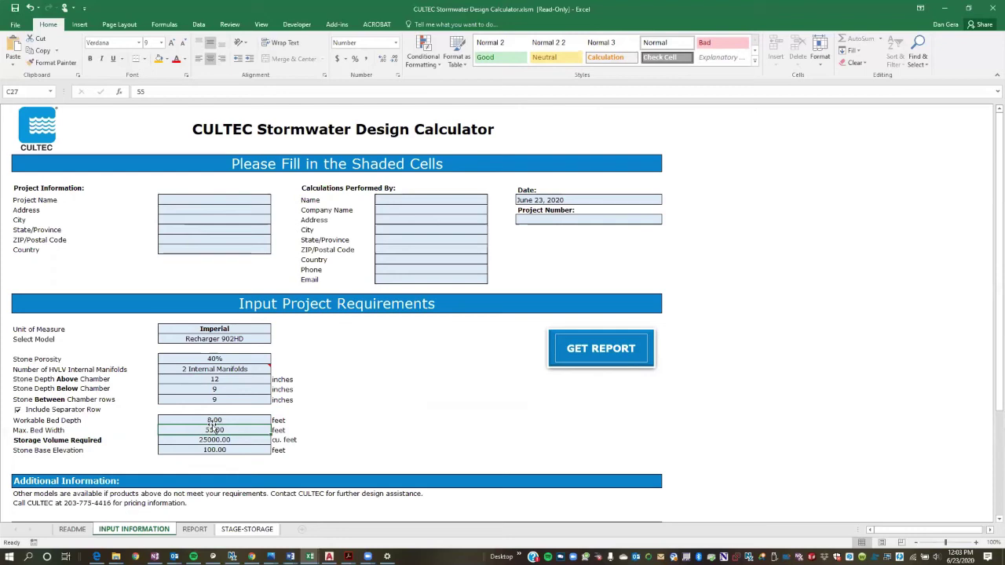
Step: Generate the report again and review its storage breakdown, materials list and bed layout
left_click(600, 349)
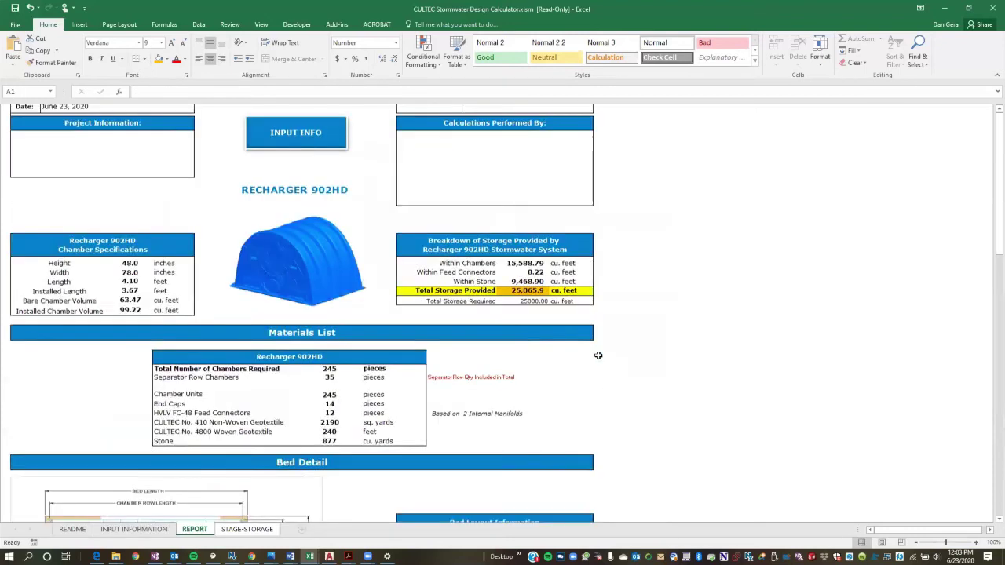
scroll(511, 345, "down", 2)
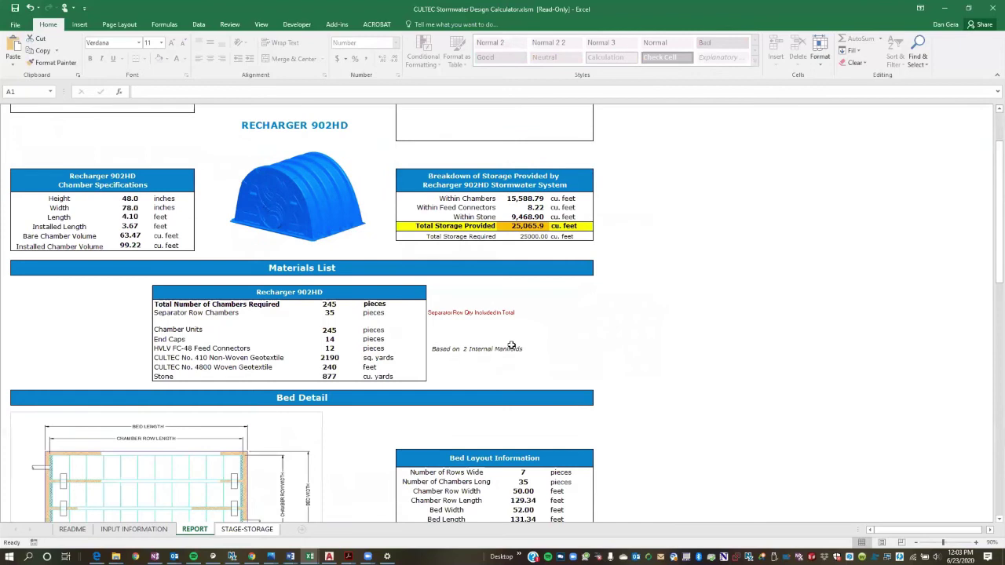
scroll(468, 321, "down", 1)
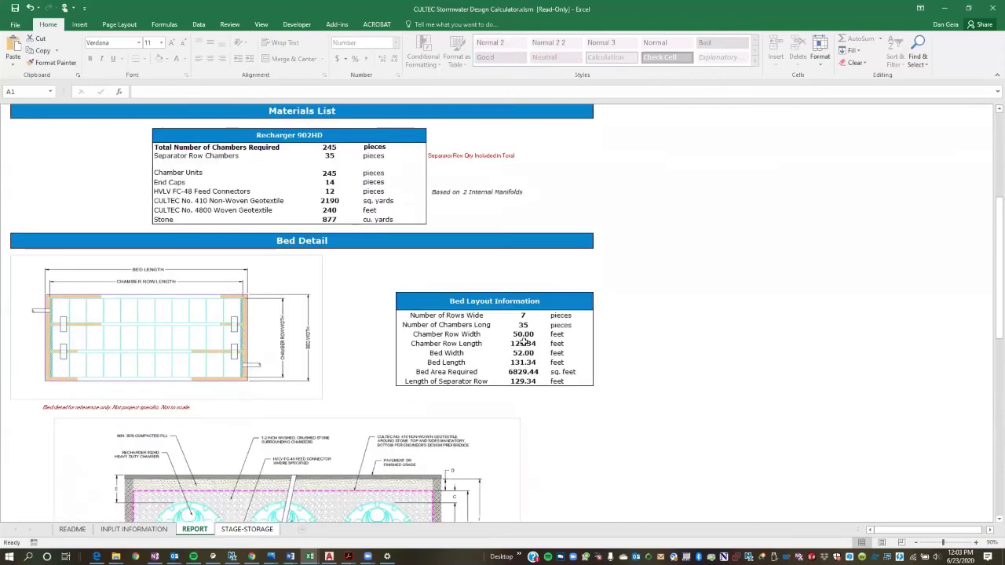
scroll(527, 392, "down", 3)
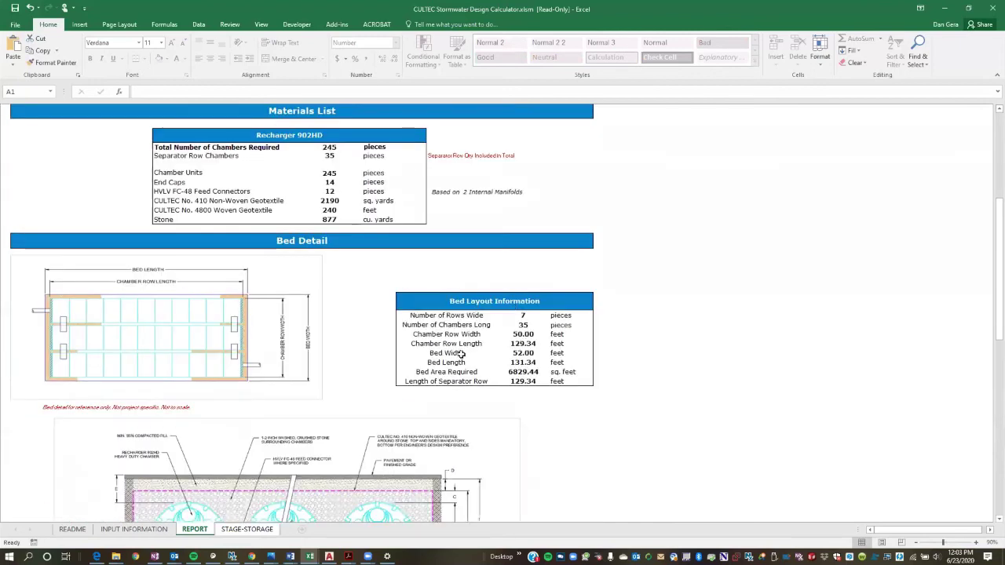
Step: Return to the project inputs and set the workable bed depth to 6 feet
left_click(134, 529)
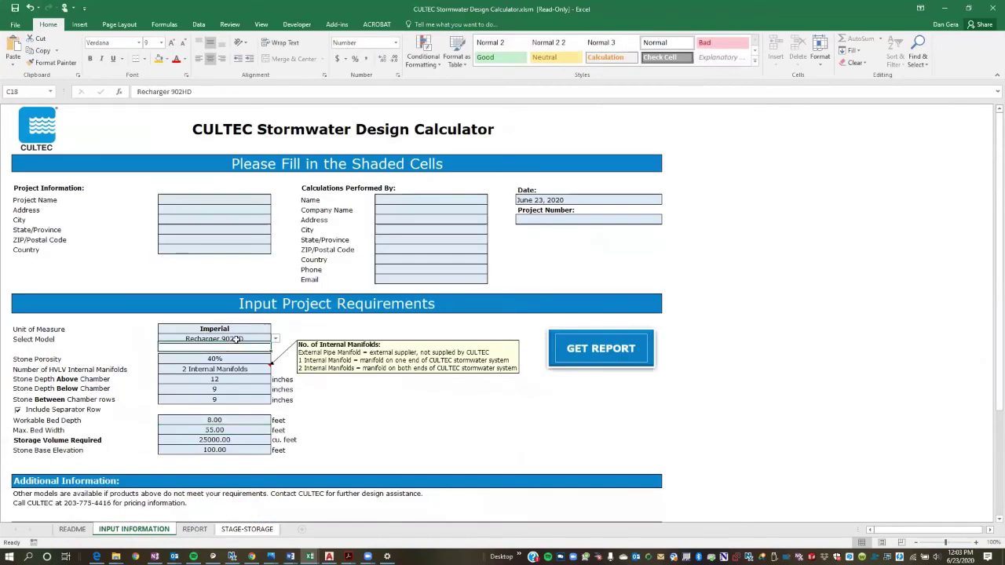
left_click(236, 343)
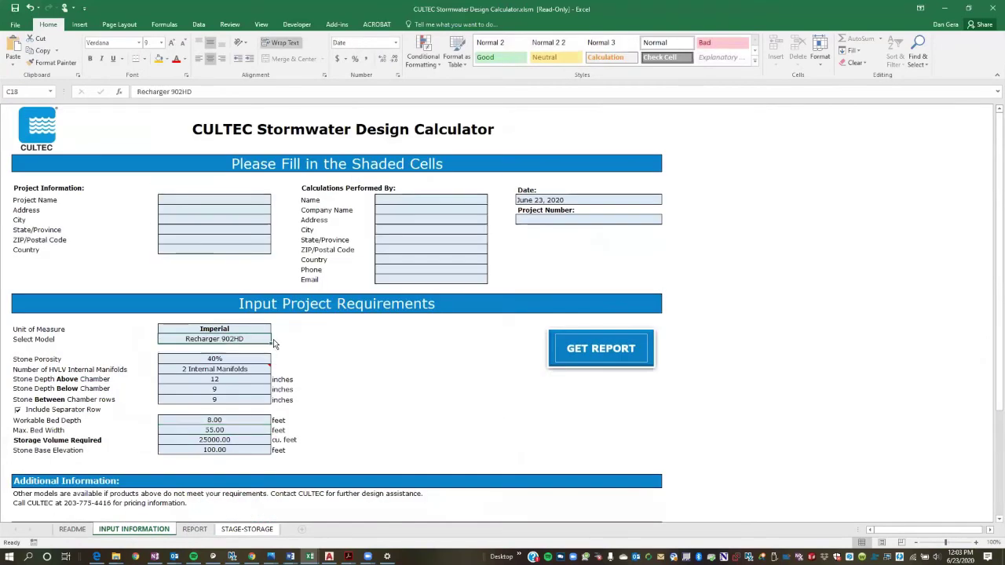
left_click(252, 420)
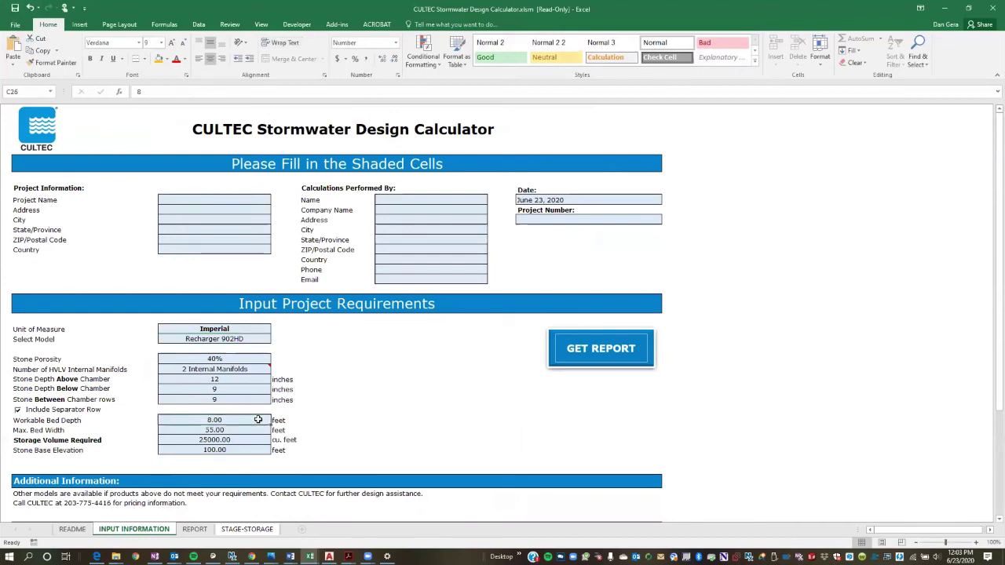
type("6")
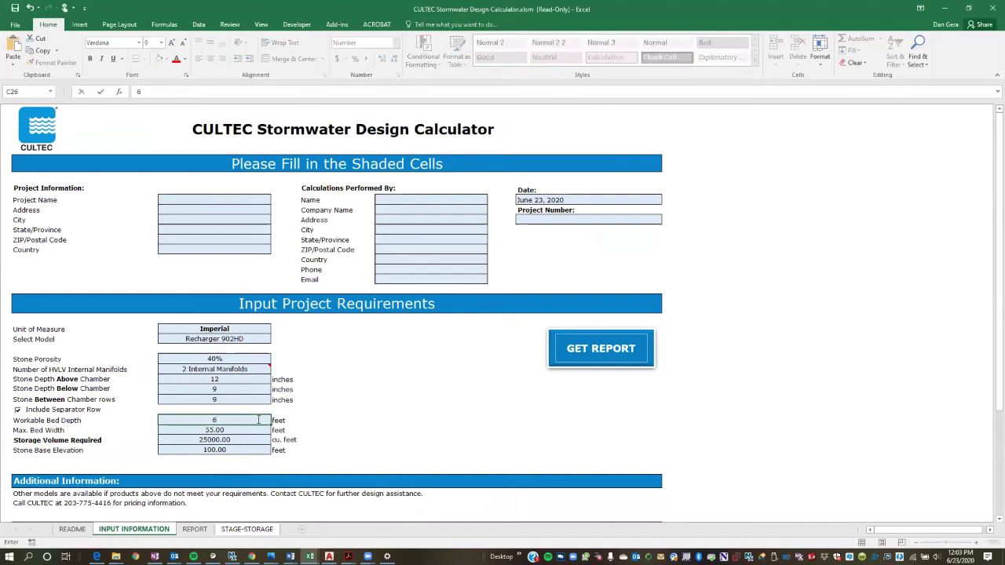
key("Return")
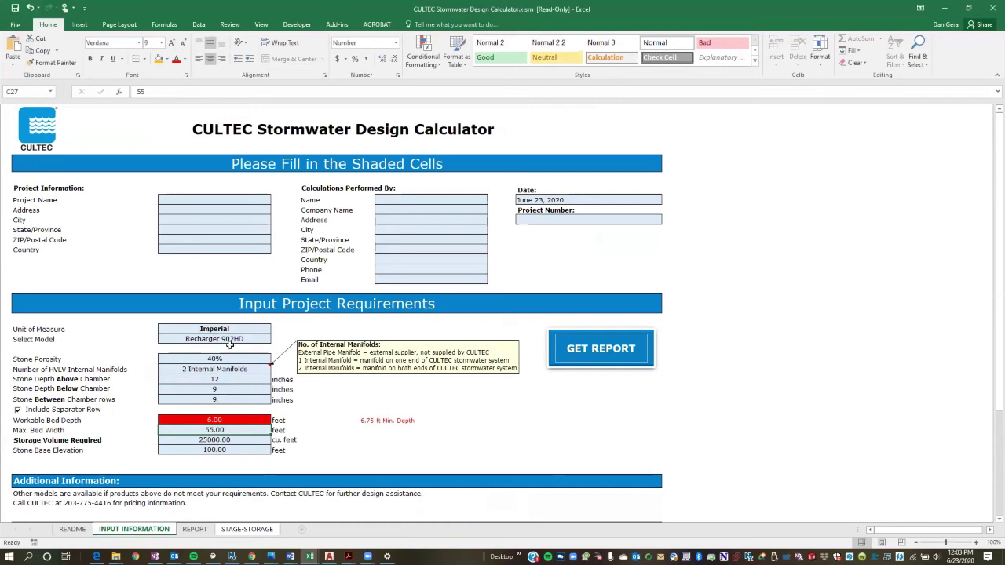
Step: Change the chamber model to Recharger 360HD
left_click(234, 338)
left_click(274, 340)
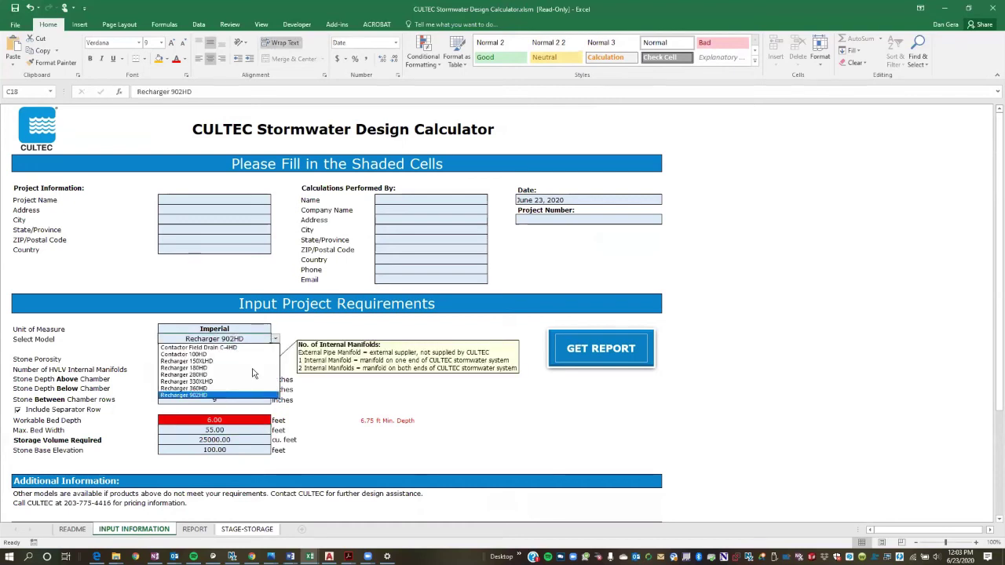
left_click(234, 388)
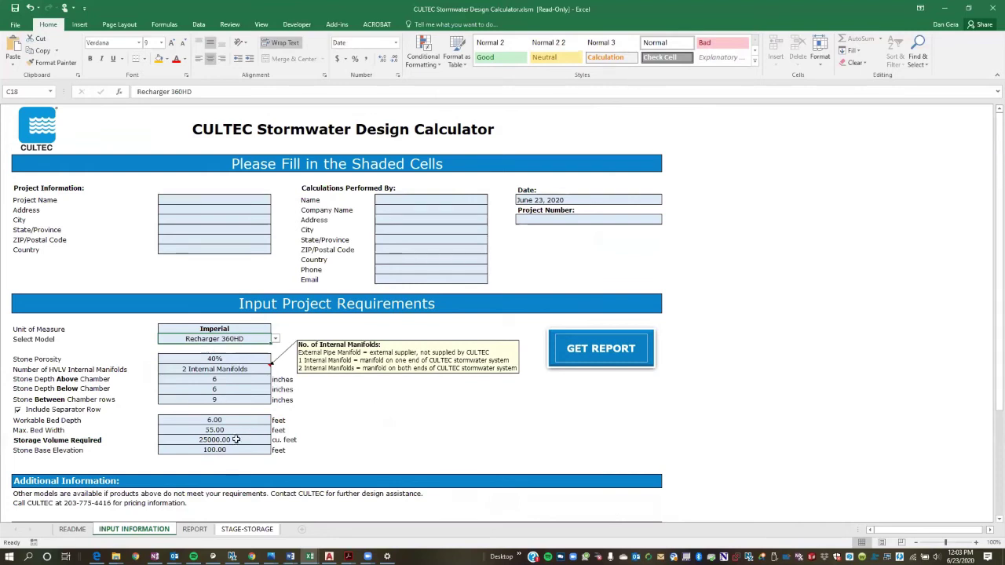
Step: Generate the report for the Recharger 360HD and review its total storage provided and materials list
left_click(589, 352)
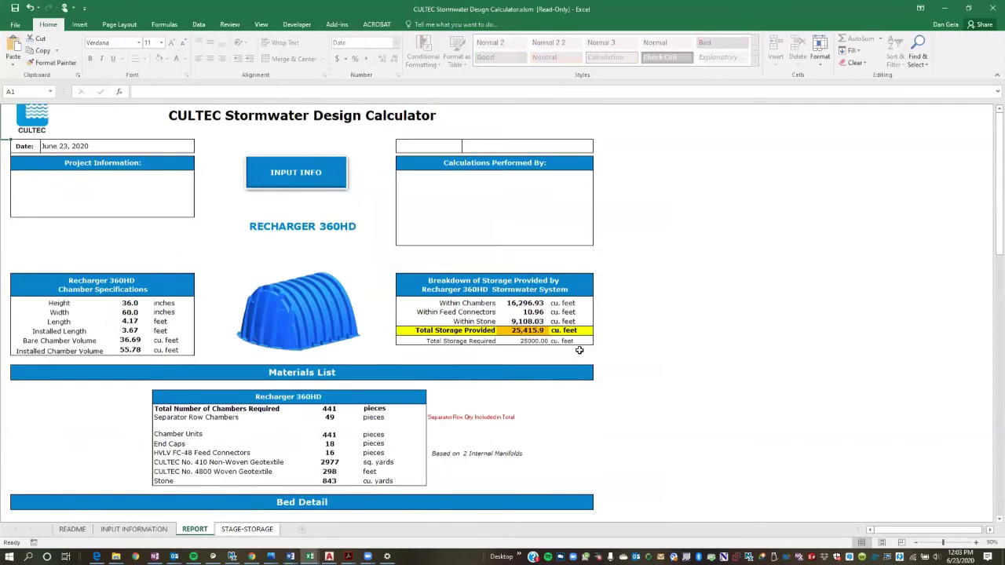
left_click(516, 342)
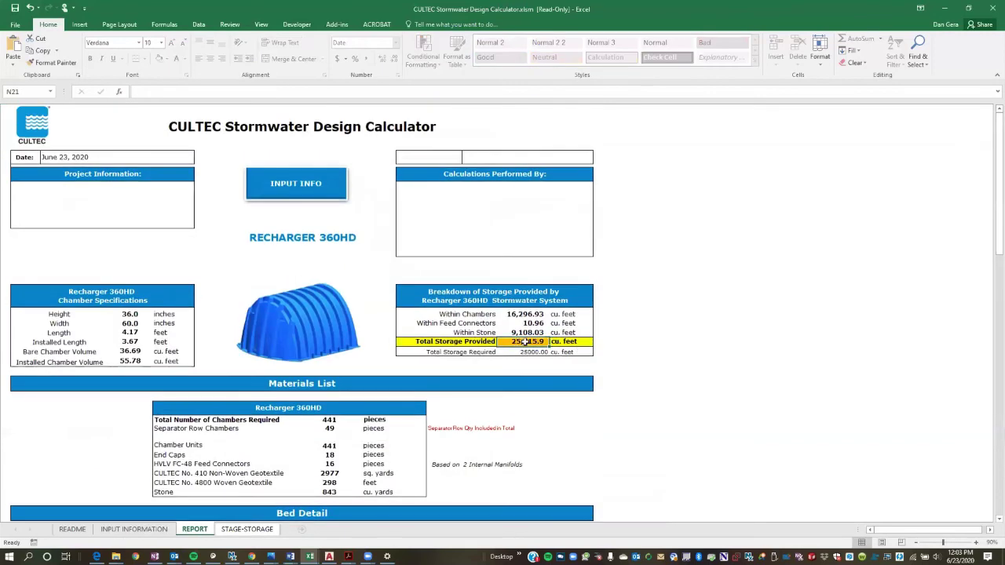
scroll(524, 343, "down", 5)
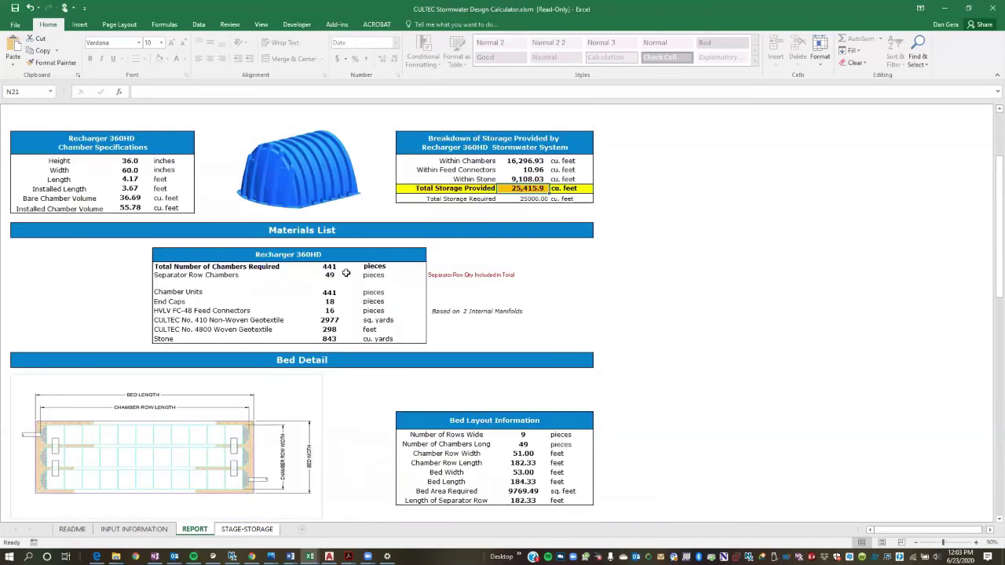
left_click_drag(337, 267, 393, 337)
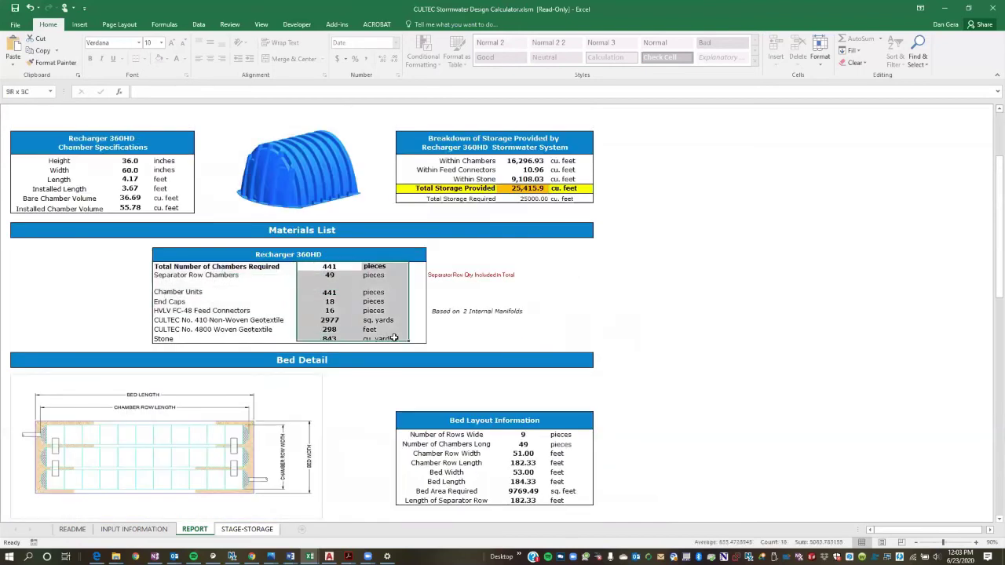
left_click(620, 406)
Step: Review the bed layout information, checking the chamber row width, row length and bed dimensions
scroll(626, 400, "down", 3)
scroll(495, 399, "down", 1)
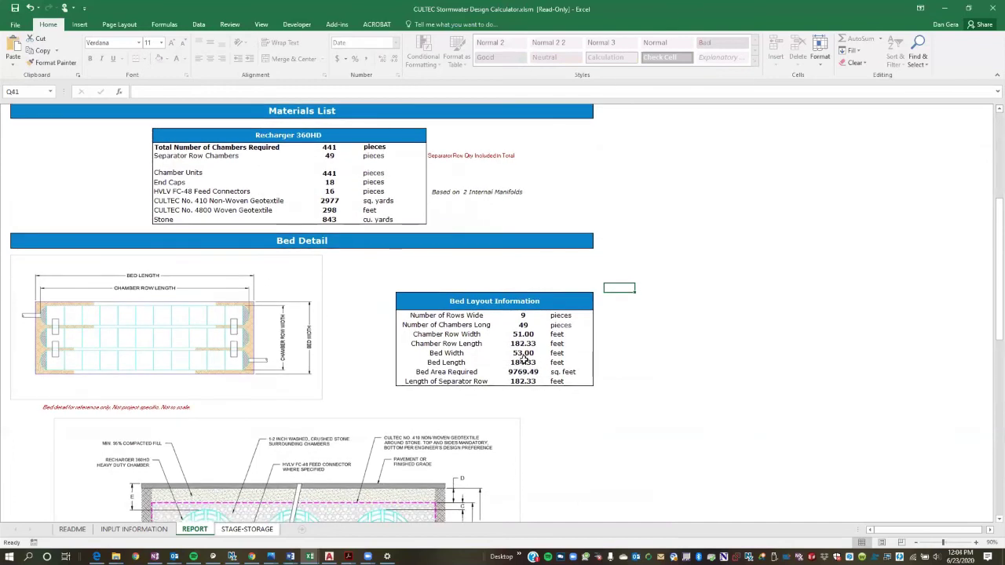
left_click(524, 335)
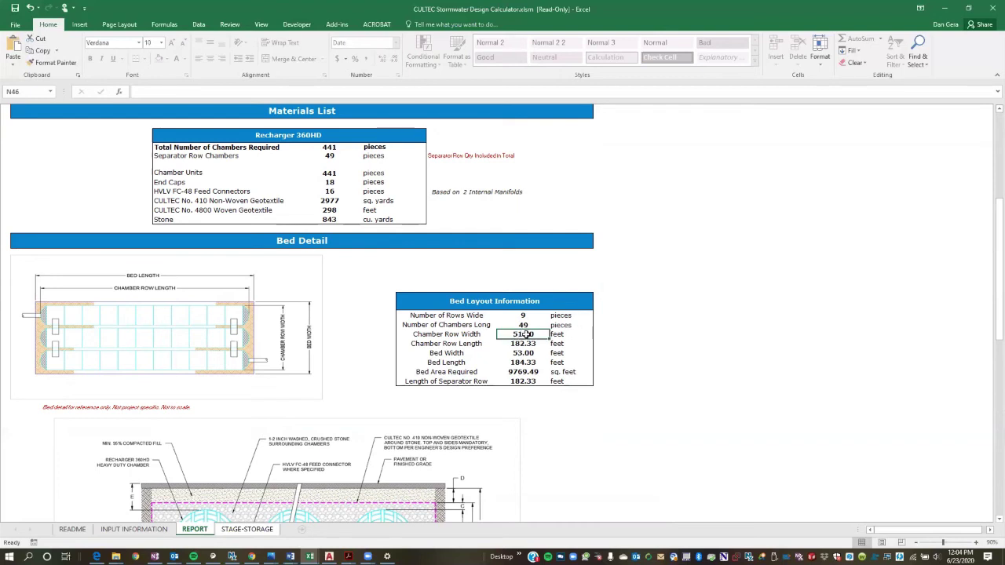
key("Down")
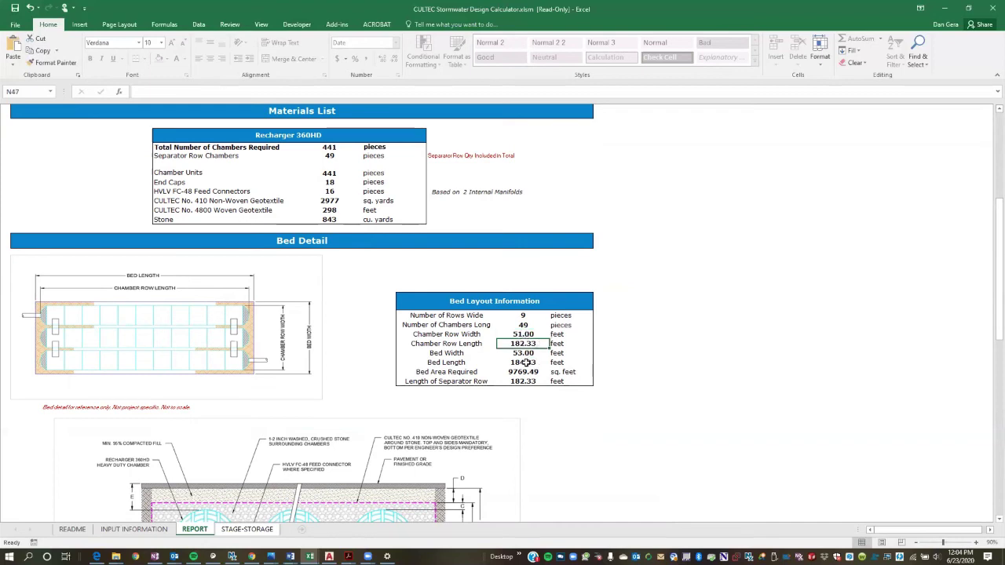
scroll(549, 397, "down", 2)
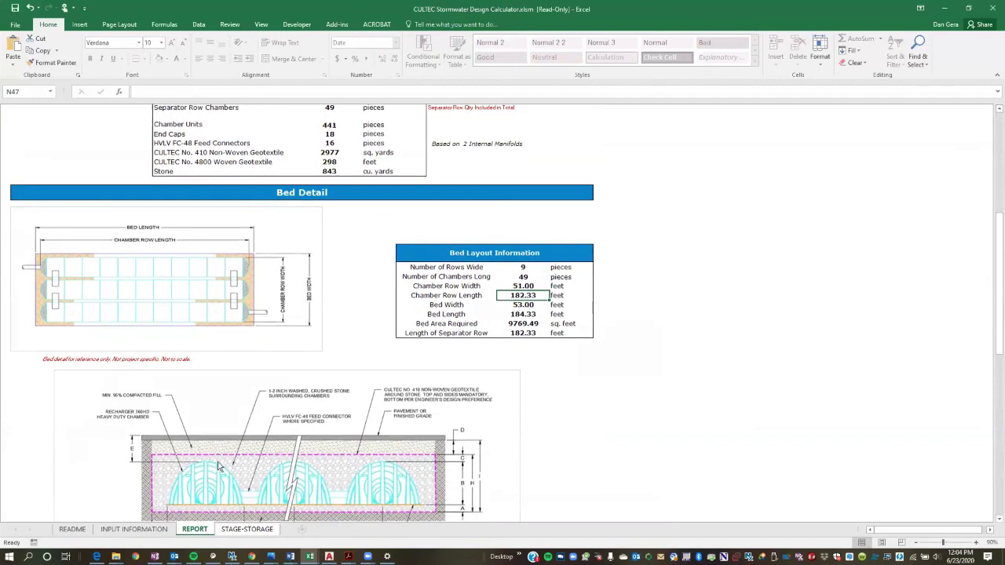
Step: Review the report's cross-section drawing and reference table, including stone base depth, chamber height and center-to-center spacing
left_click(137, 532)
left_click(196, 530)
scroll(282, 363, "down", 6)
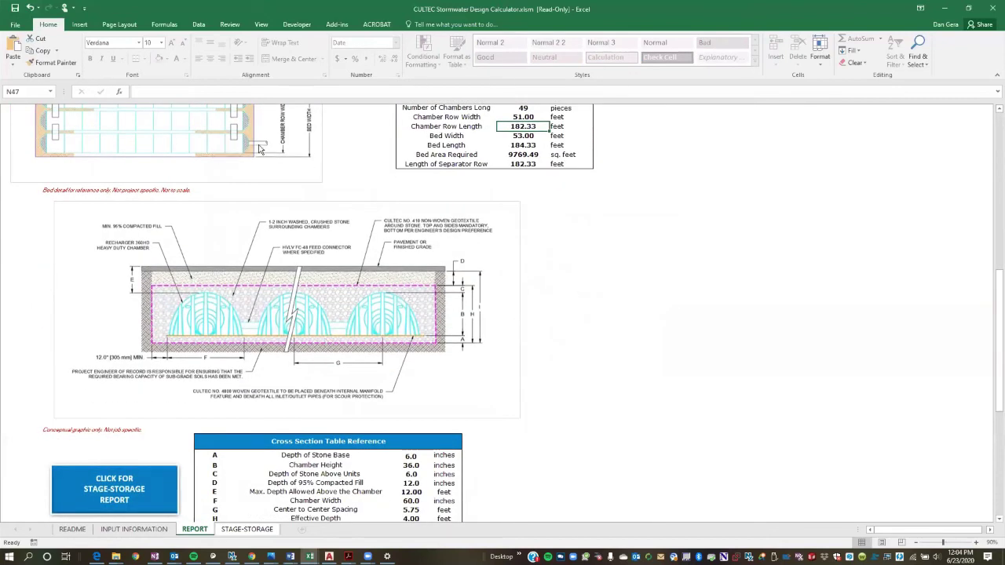
scroll(245, 314, "down", 3)
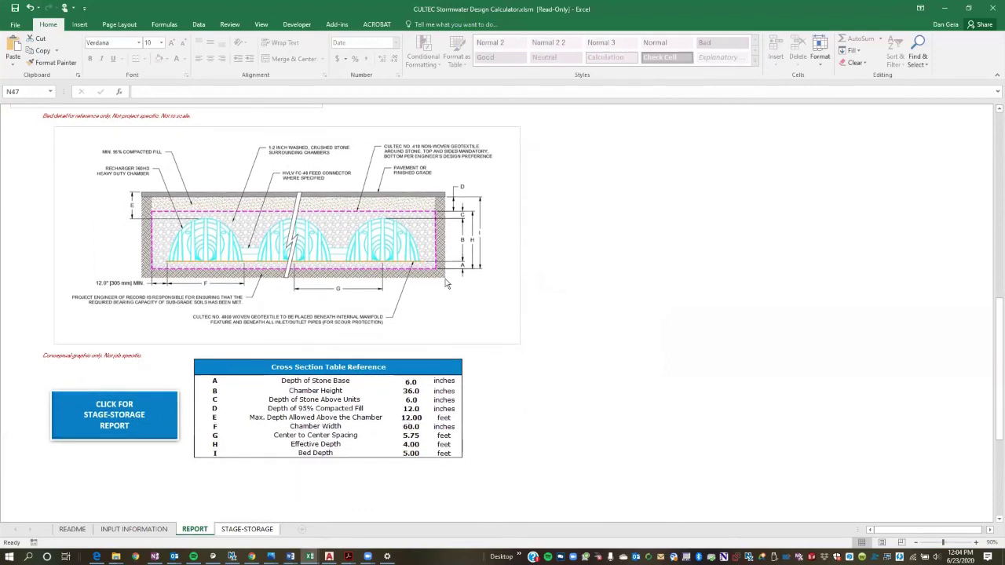
left_click(413, 390)
left_click(405, 380)
key("Return")
key("Return")
left_click(412, 435)
Step: Compare the stone depths above and below the chamber in the project inputs with the report's cross section
left_click(134, 529)
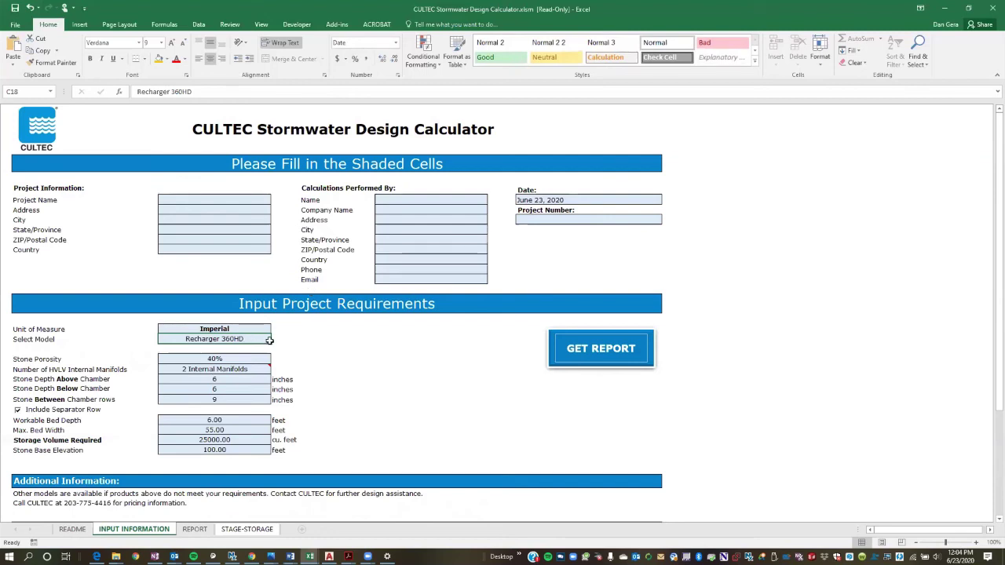
left_click_drag(248, 378, 243, 387)
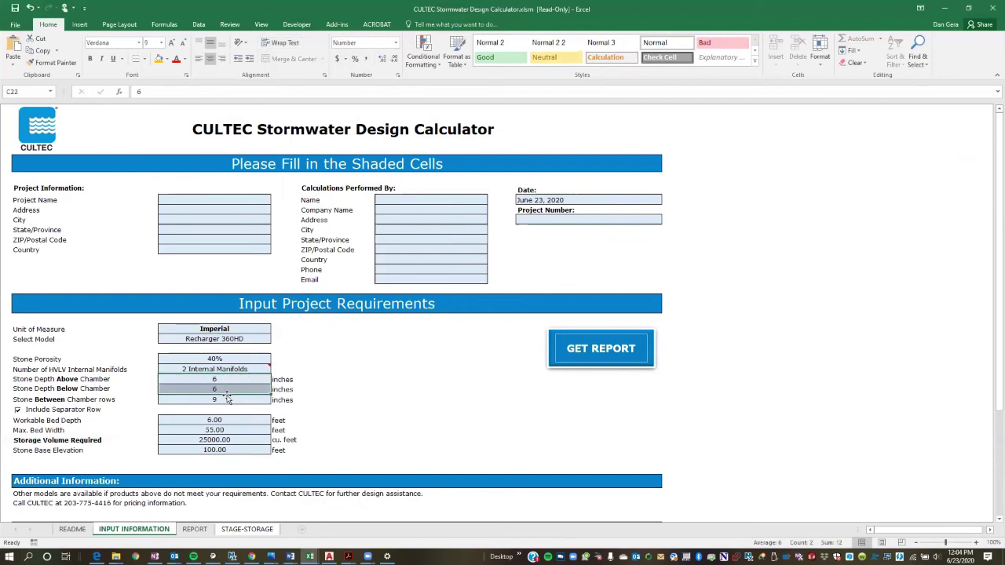
scroll(228, 399, "down", 4)
left_click(194, 529)
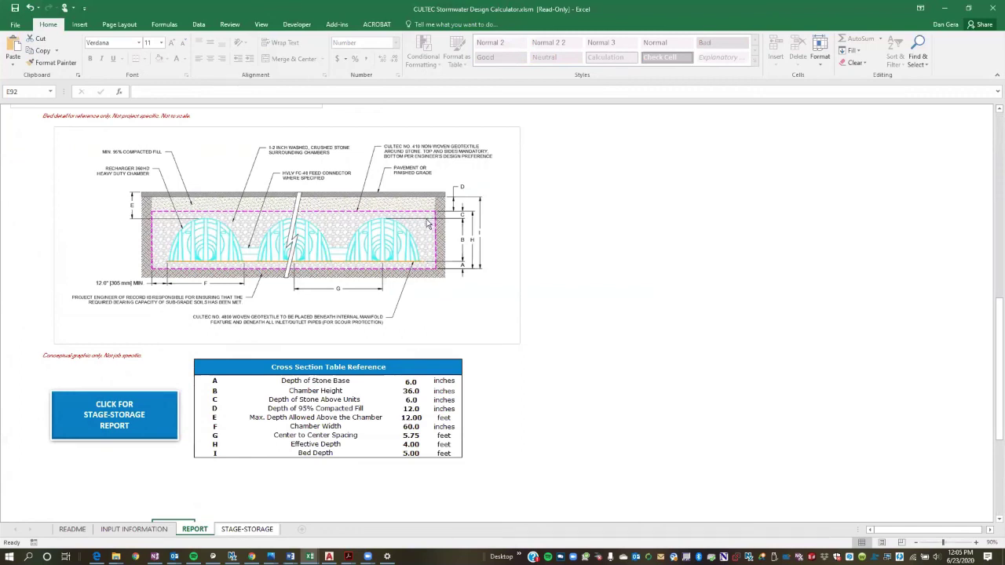
Step: Try a stone depth above the chamber of 5 inches in the project inputs and undo the entry
left_click(133, 529)
left_click(229, 249)
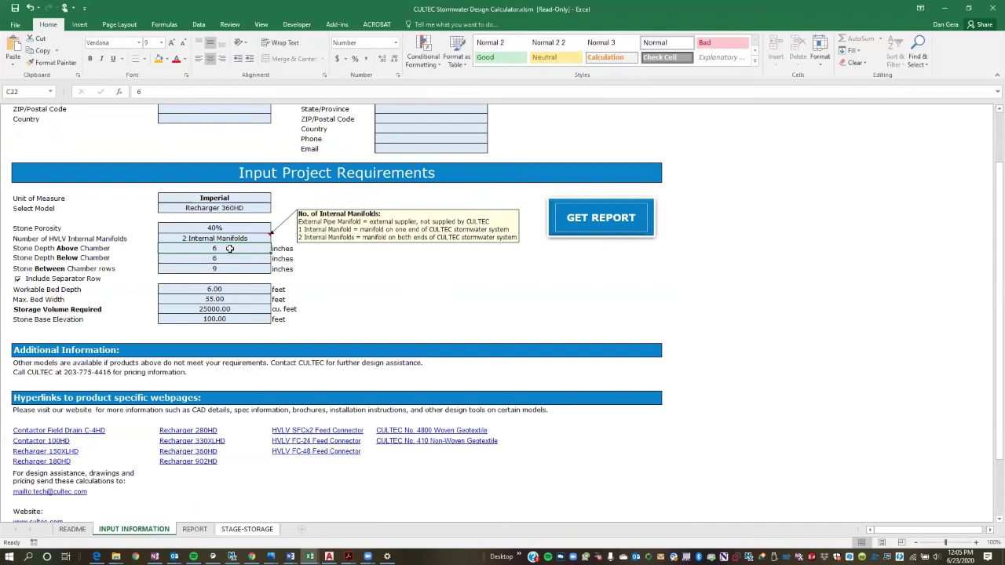
type("5")
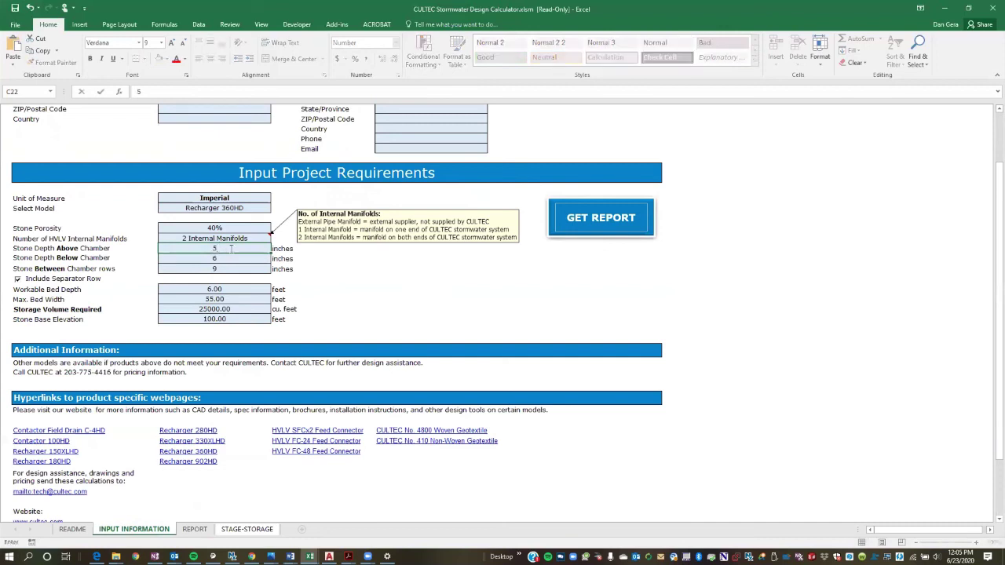
key("Return")
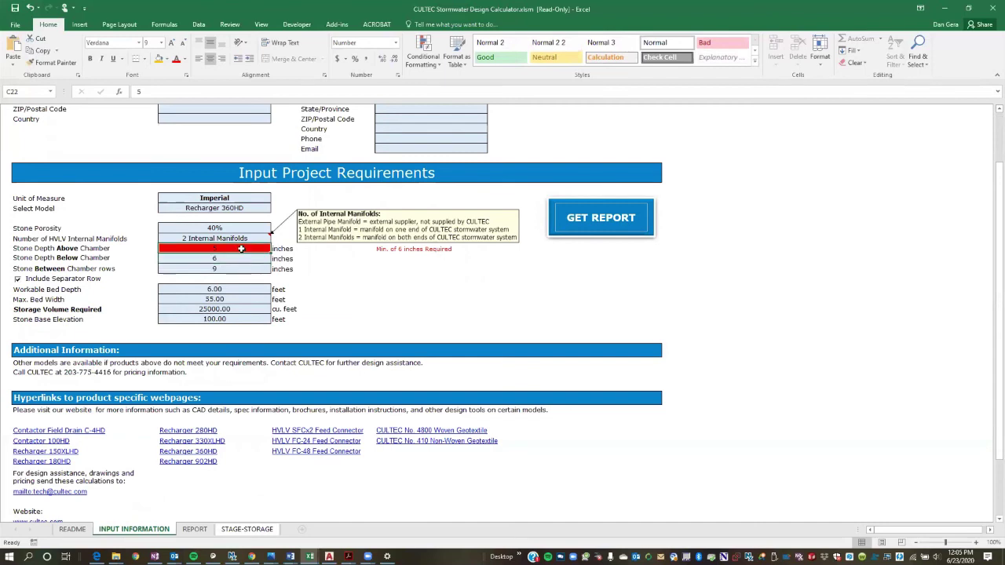
key("ctrl+z")
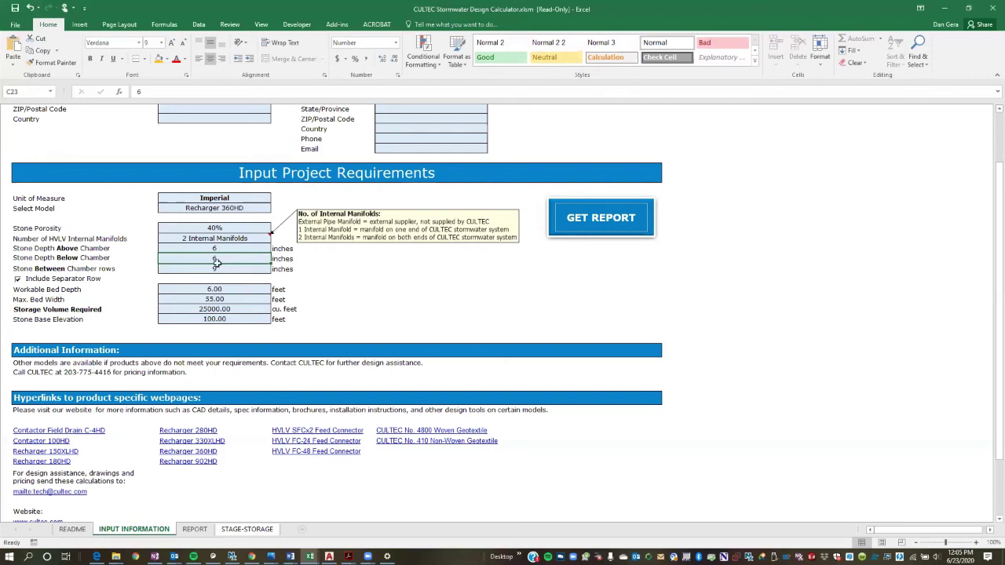
left_click(215, 248)
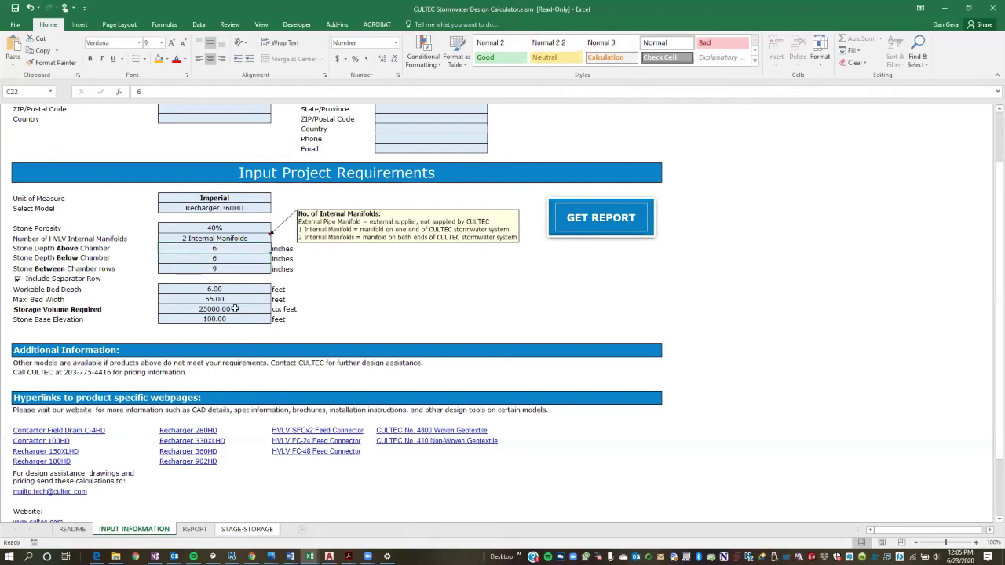
Step: Set the stone depth below the chamber to 18 inches and generate the report again
left_click(217, 260)
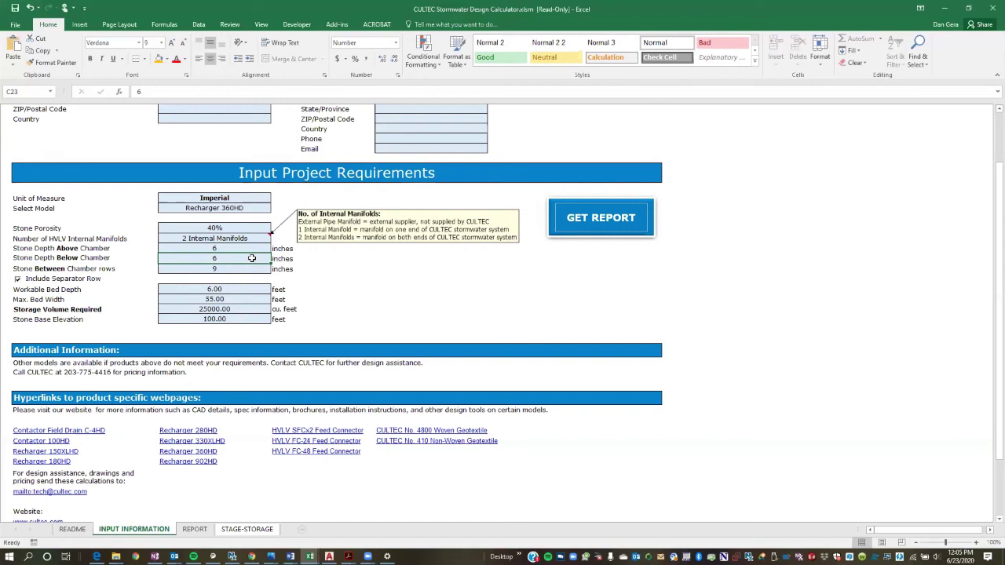
type("18")
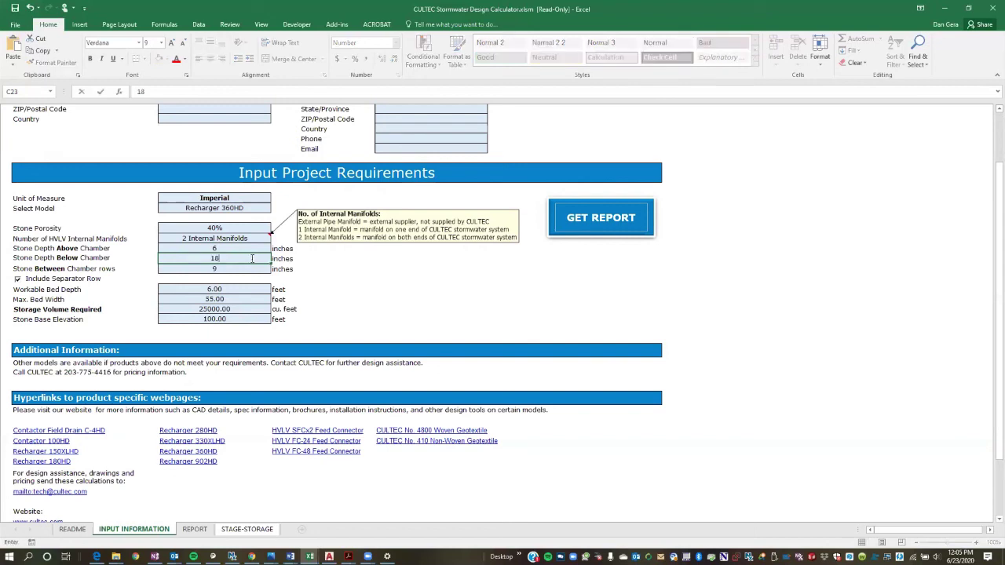
left_click(617, 226)
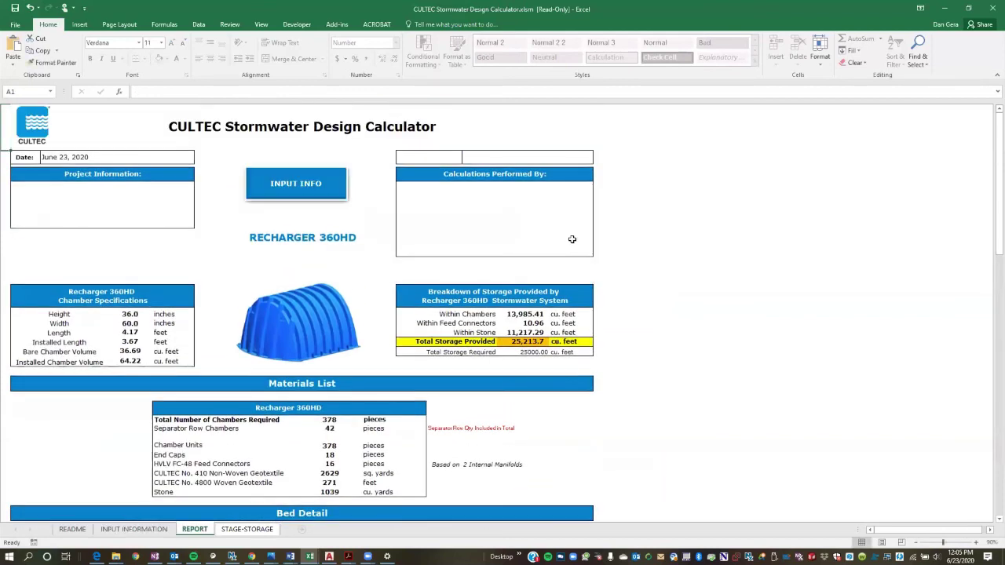
Step: Review the updated bed layout and check the depth of stone base in the cross-section reference table
scroll(577, 324, "down", 12)
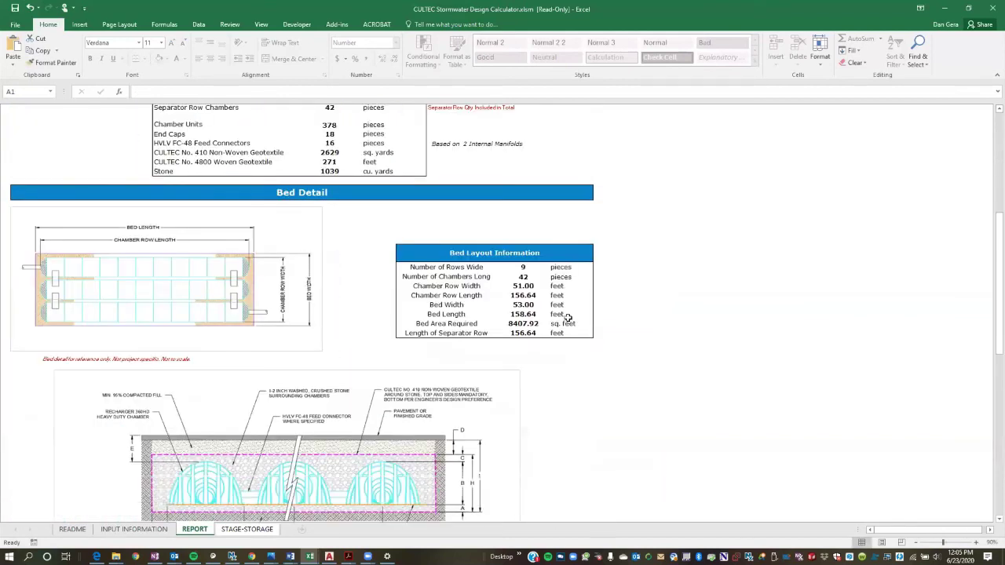
scroll(565, 320, "down", 4)
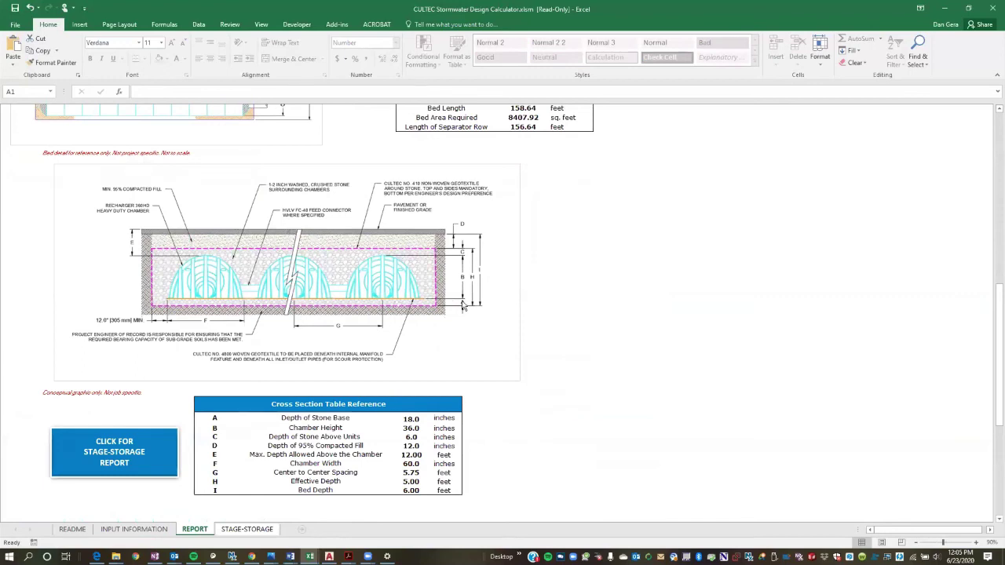
scroll(463, 307, "down", 1)
left_click_drag(413, 384, 389, 384)
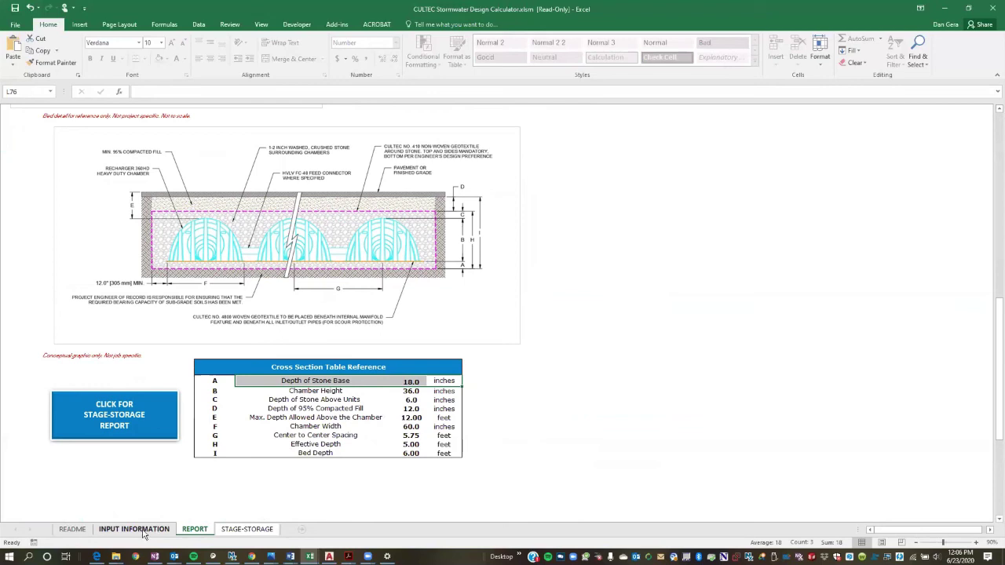
Step: Return to the project inputs and examine the available chamber models and the stone depth and spacing values
left_click(156, 531)
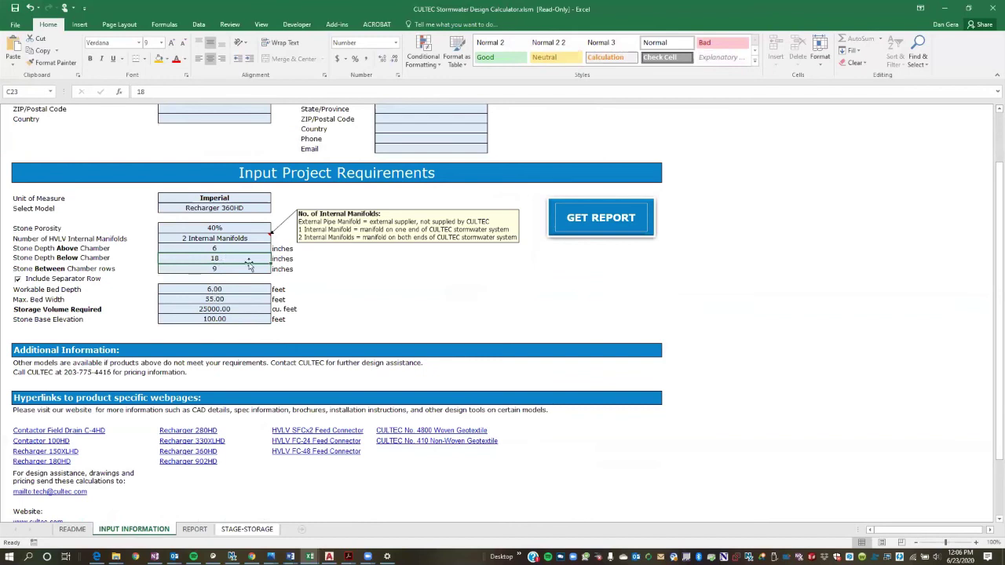
left_click(252, 209)
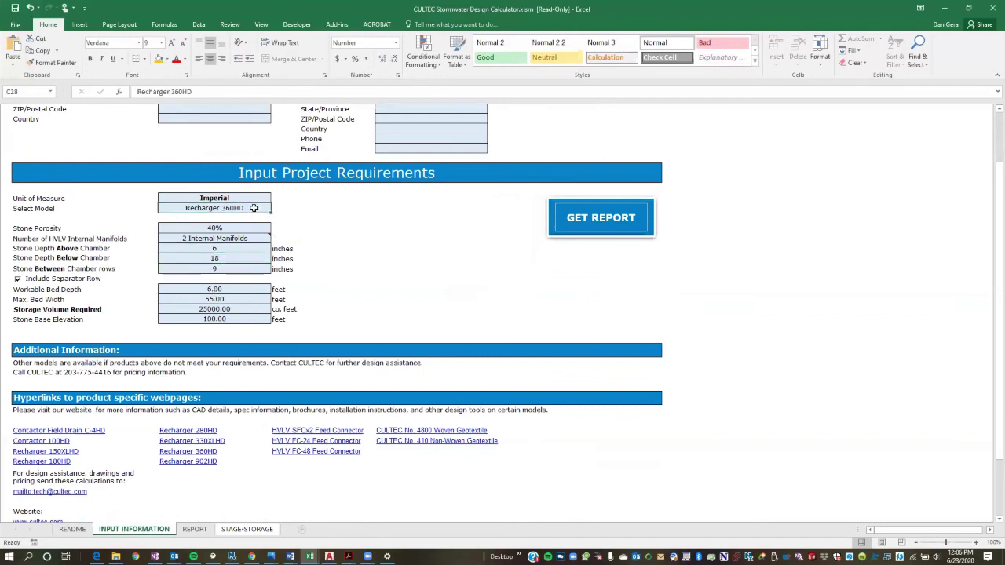
left_click(274, 211)
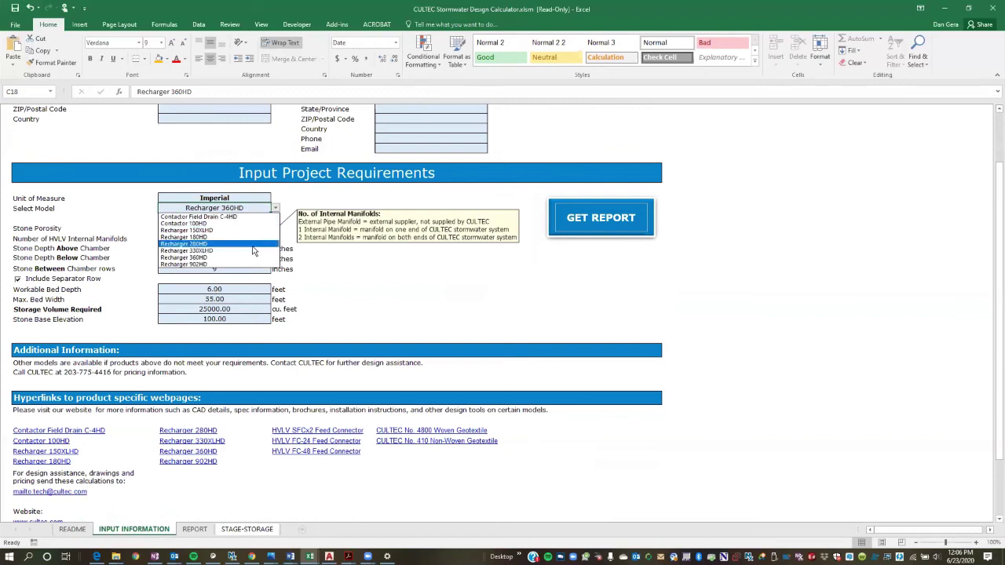
left_click(227, 248)
left_click(228, 251)
left_click_drag(228, 251, 230, 268)
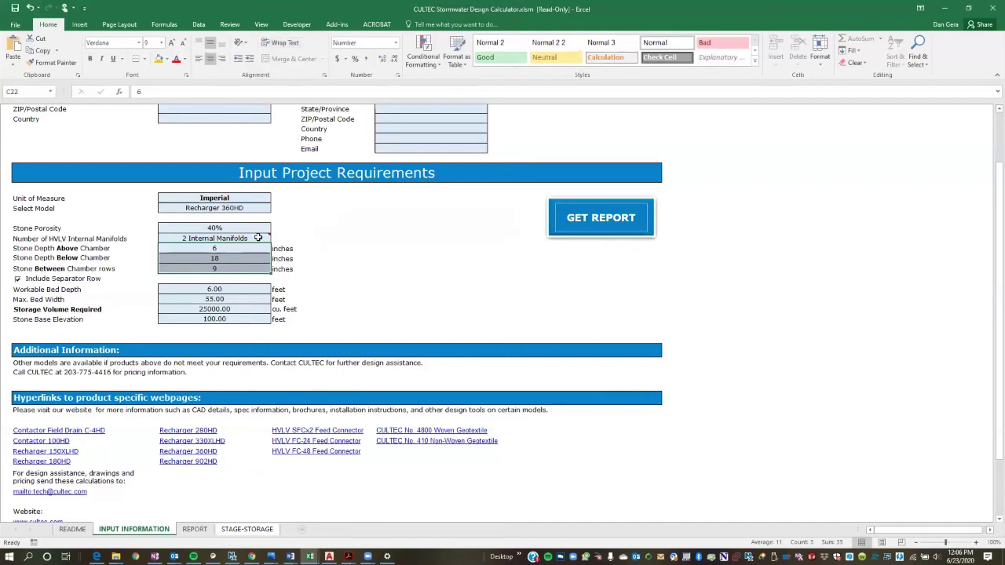
Step: Change the chamber model to Recharger 330XLHD and check its stone depths and stone spacing between chamber rows
left_click(260, 209)
left_click(275, 208)
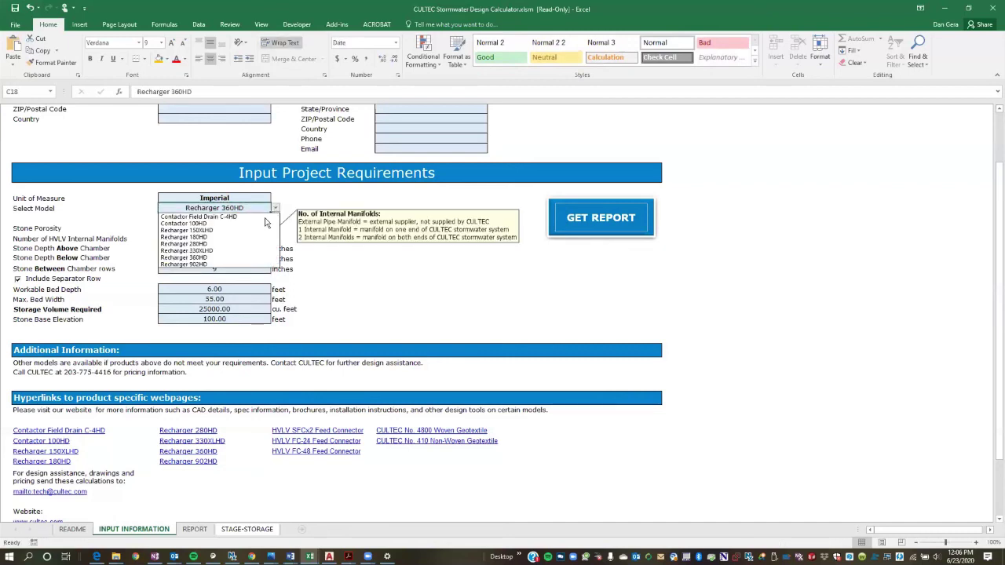
left_click(239, 251)
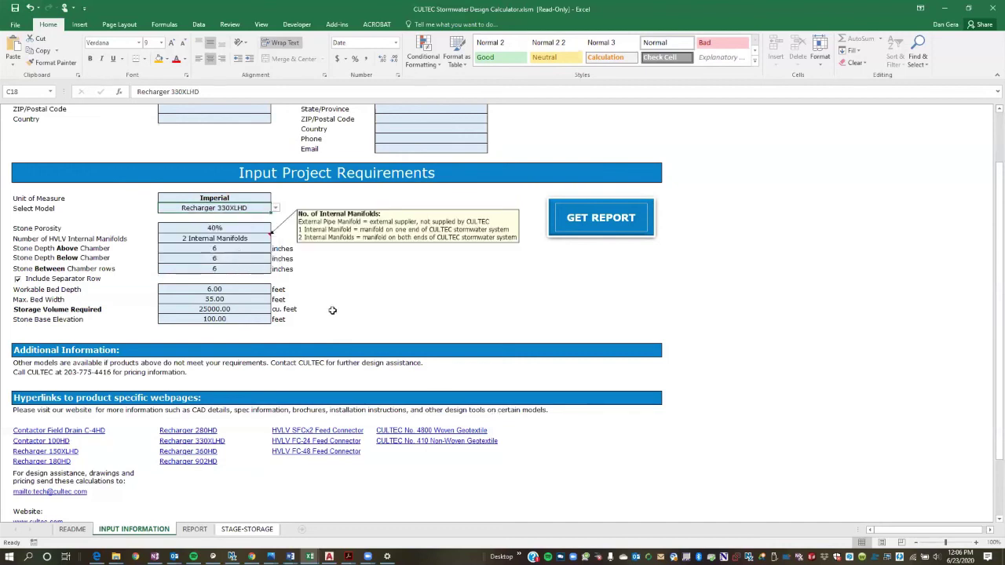
left_click_drag(245, 250, 243, 270)
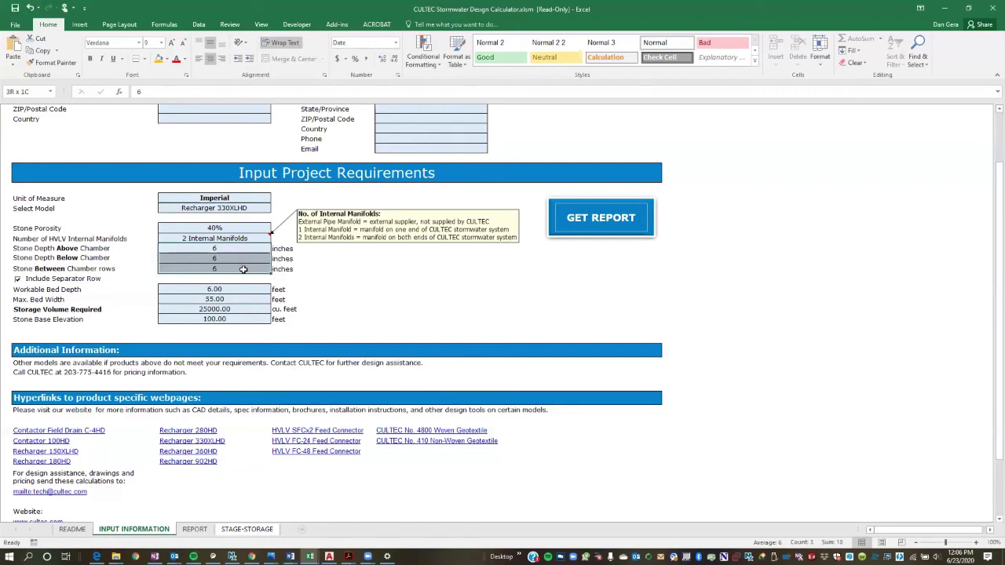
left_click_drag(243, 269, 240, 267)
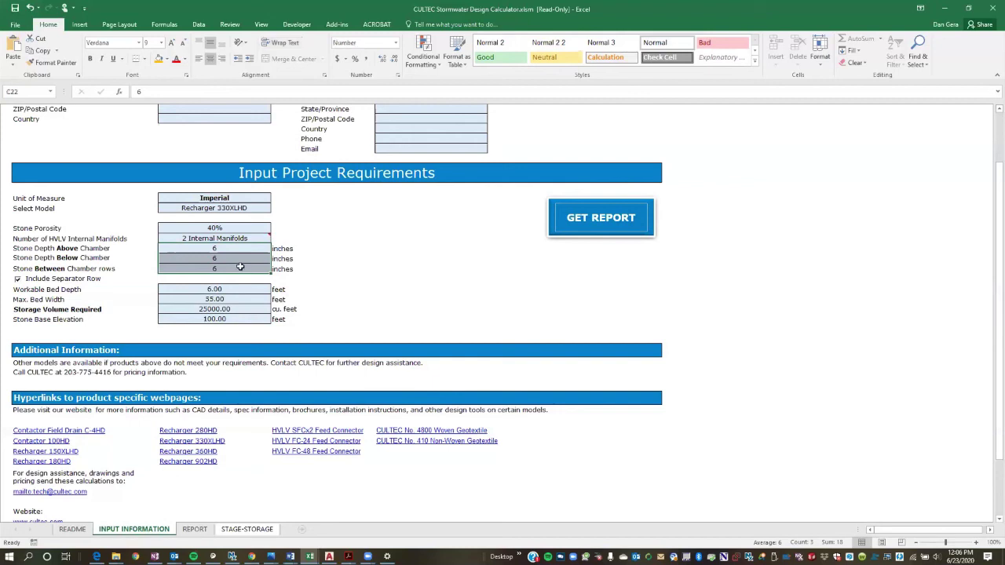